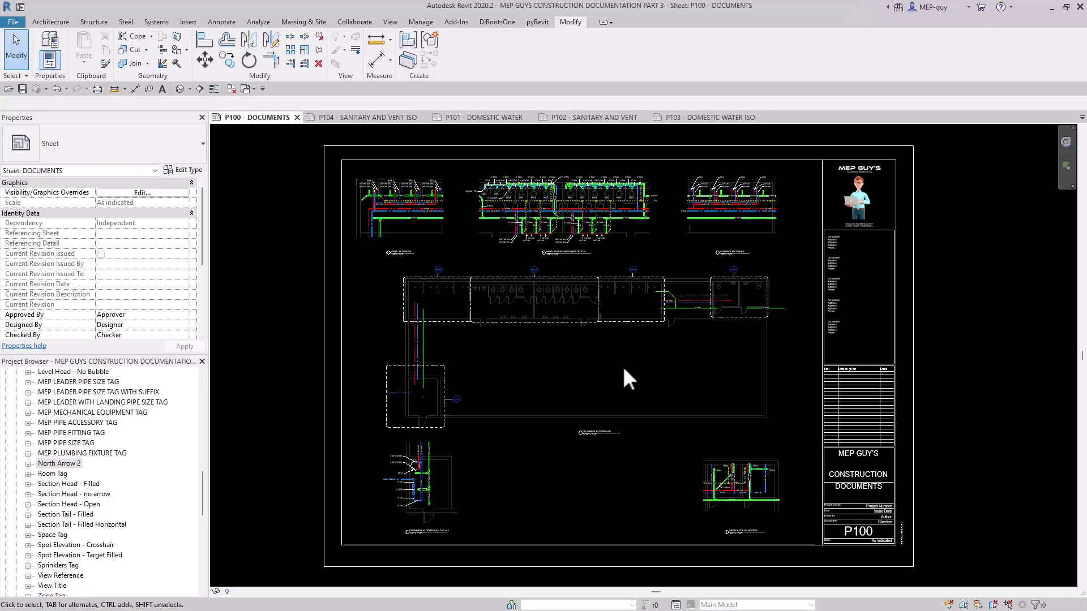
# Examine sheet P100's enlarged shower and restroom plans, their pipe tags, and the overall plumbing floor plan with its callouts.
pyautogui.scroll(4, 378, 189)
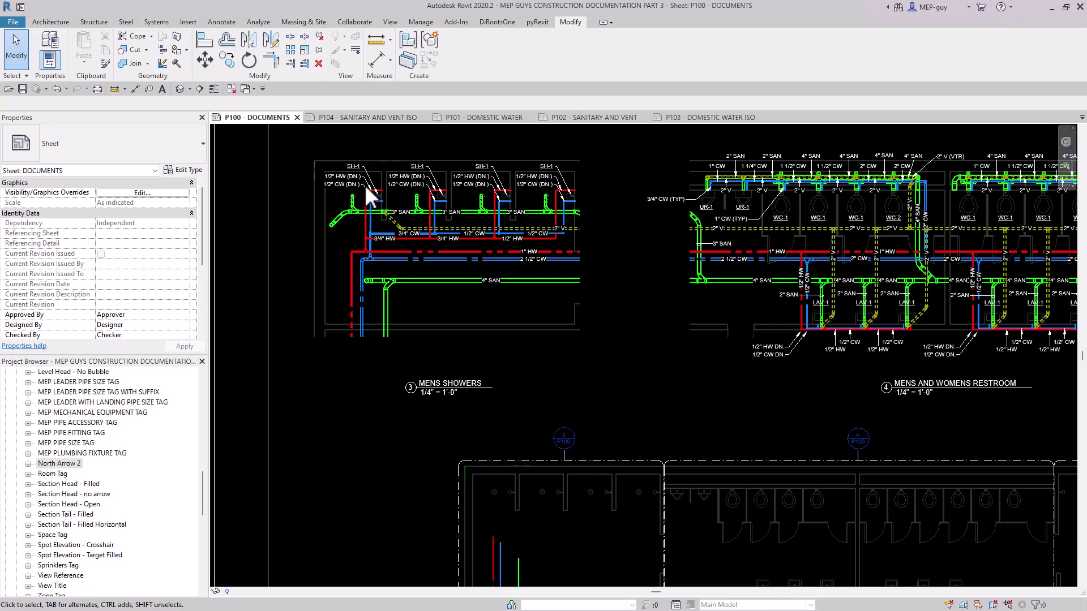
pyautogui.scroll(2, 344, 173)
pyautogui.scroll(-6, 484, 251)
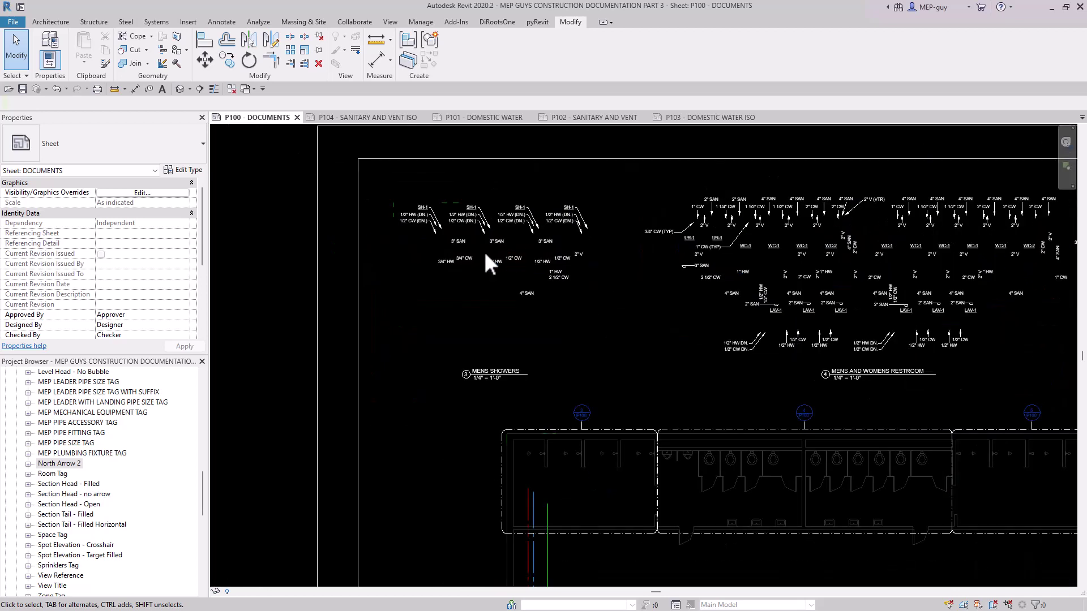
pyautogui.scroll(2, 670, 371)
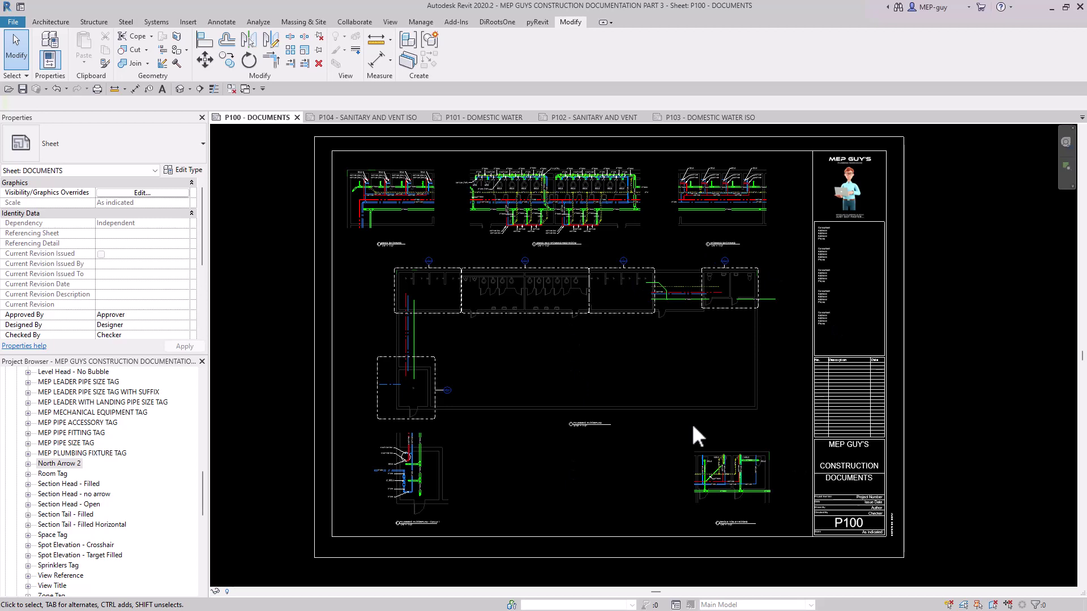
pyautogui.scroll(5, 548, 175)
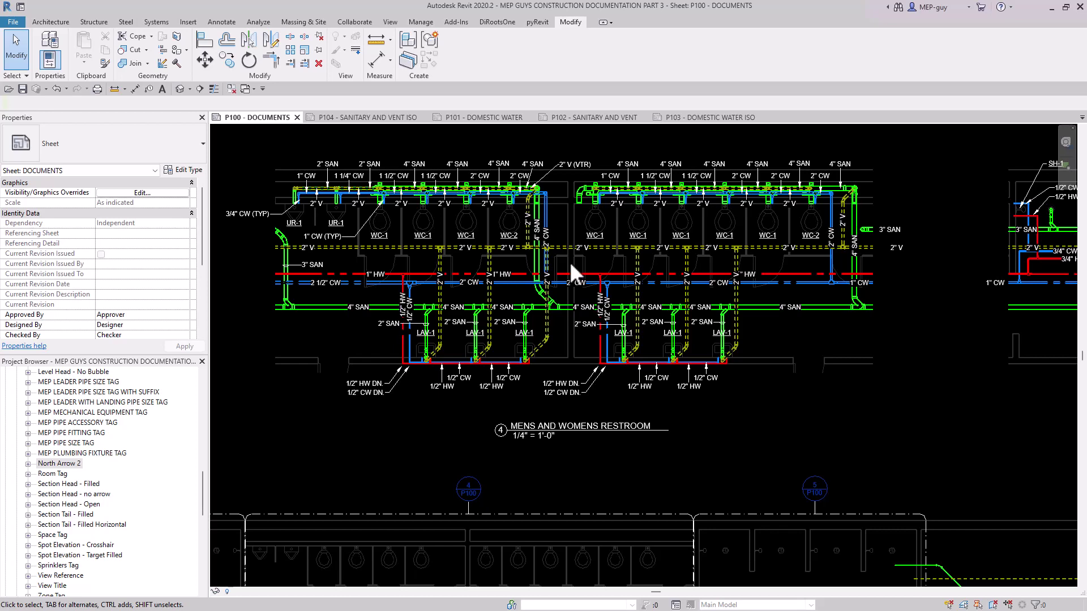
pyautogui.scroll(-6, 571, 259)
pyautogui.scroll(2, 537, 454)
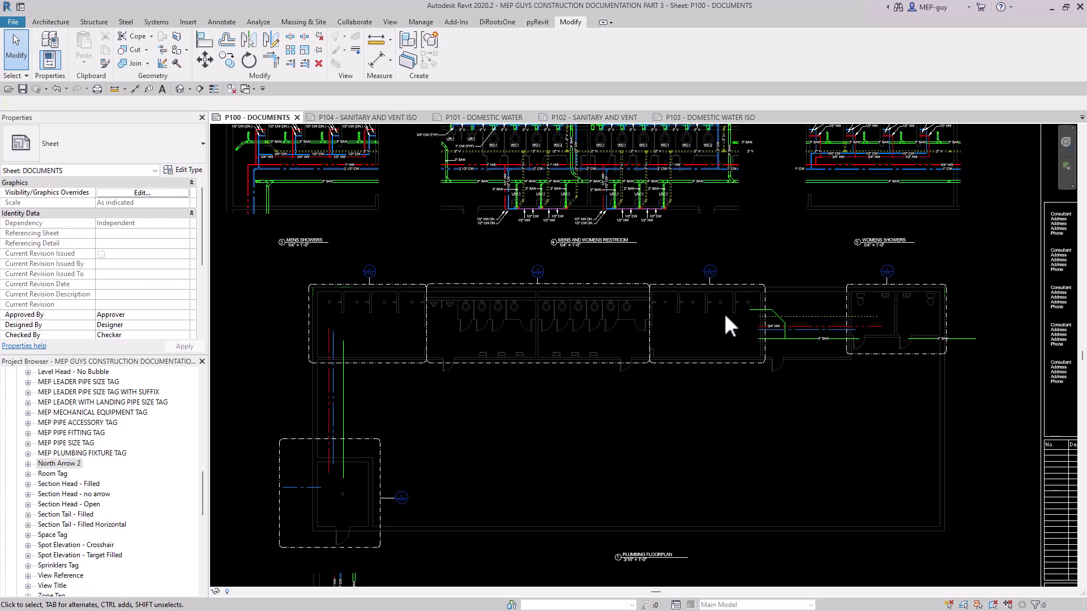
pyautogui.scroll(-3, 583, 278)
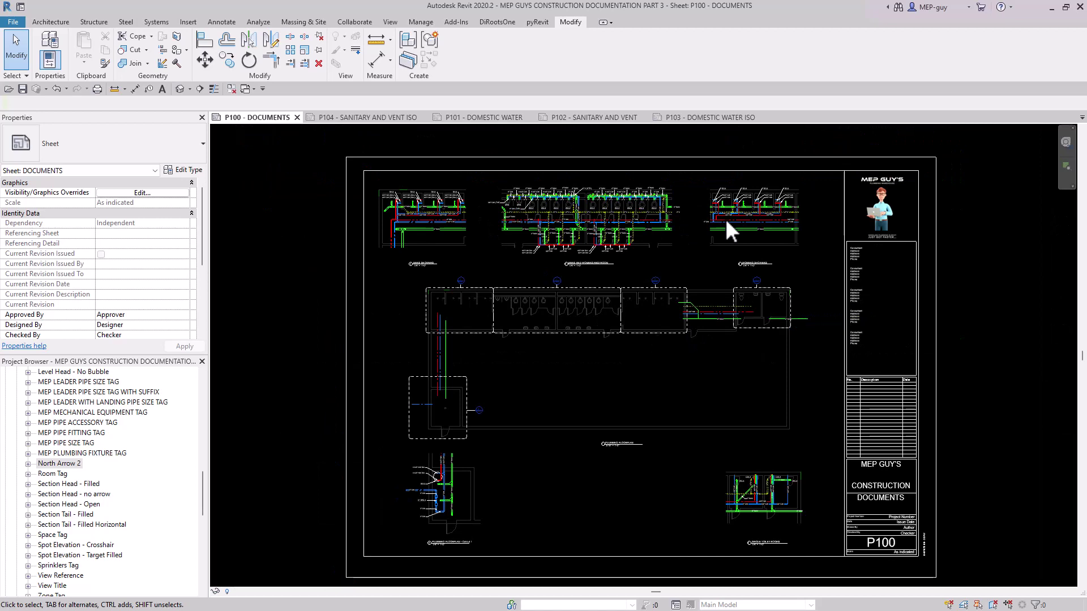
# Open sheet P101 - DOMESTIC WATER and inspect the water piping plans and the match lines with their sheet references.
pyautogui.click(486, 117)
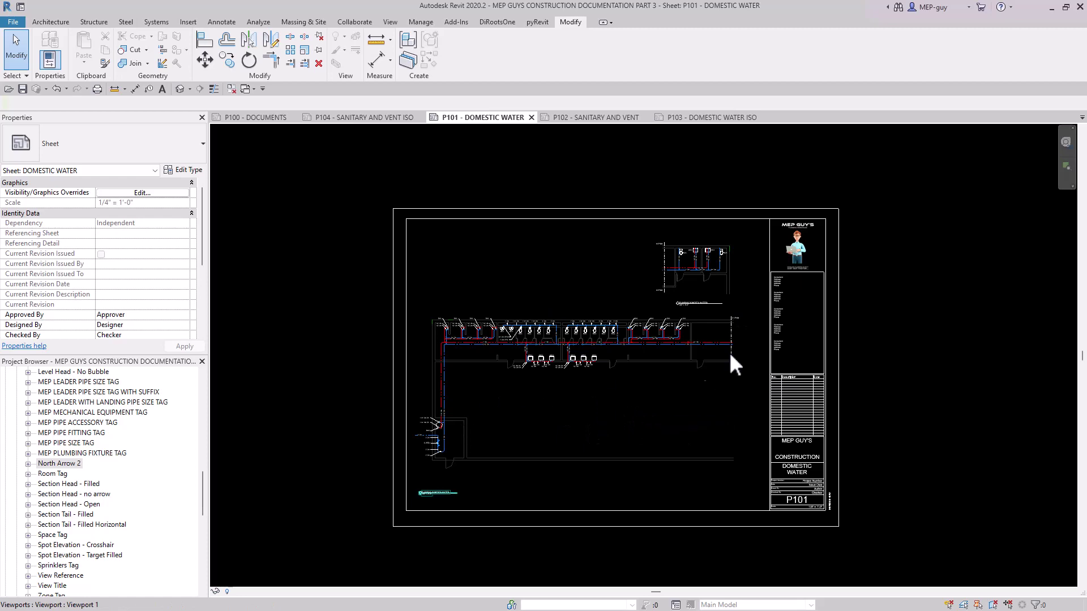
pyautogui.scroll(4, 738, 327)
pyautogui.moveTo(773, 272); pyautogui.dragTo(809, 395, button='middle')
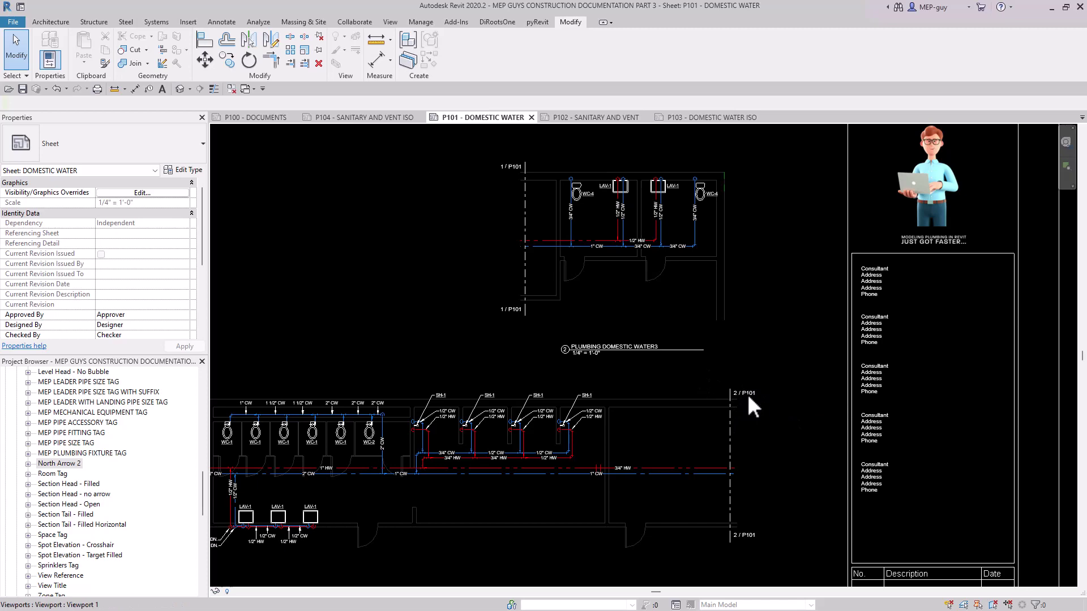
pyautogui.scroll(-5, 738, 372)
pyautogui.scroll(2, 435, 572)
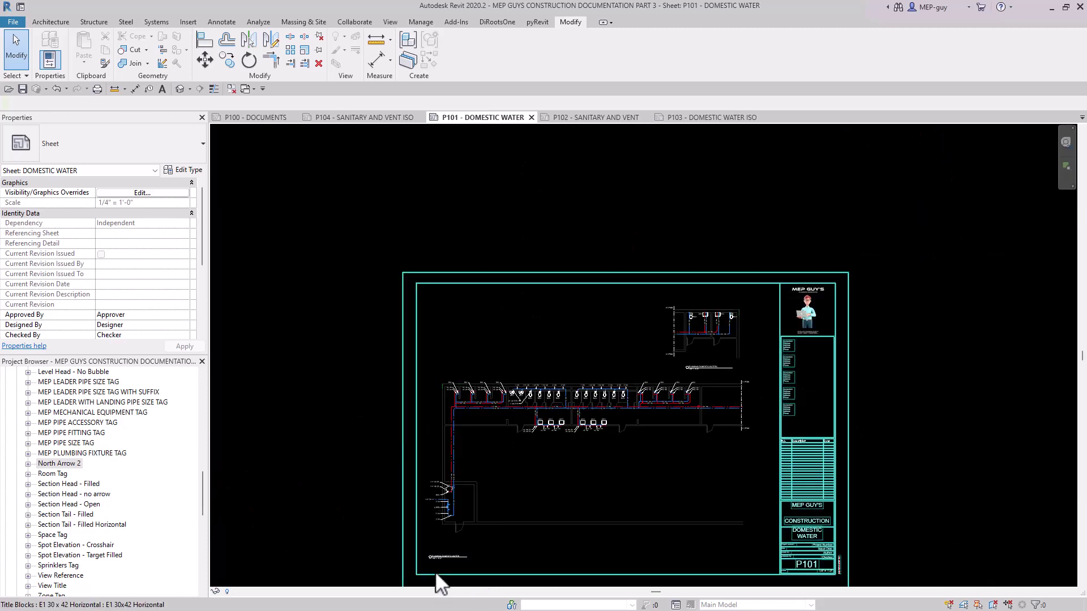
pyautogui.scroll(-1, 804, 367)
pyautogui.scroll(4, 781, 351)
pyautogui.scroll(2, 781, 351)
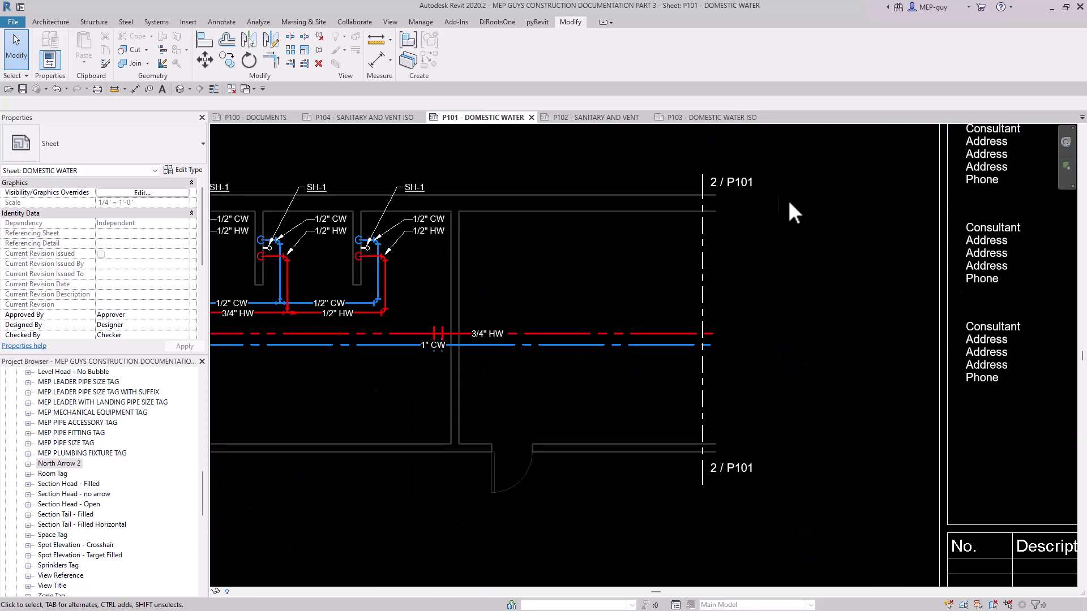
pyautogui.scroll(-4, 746, 334)
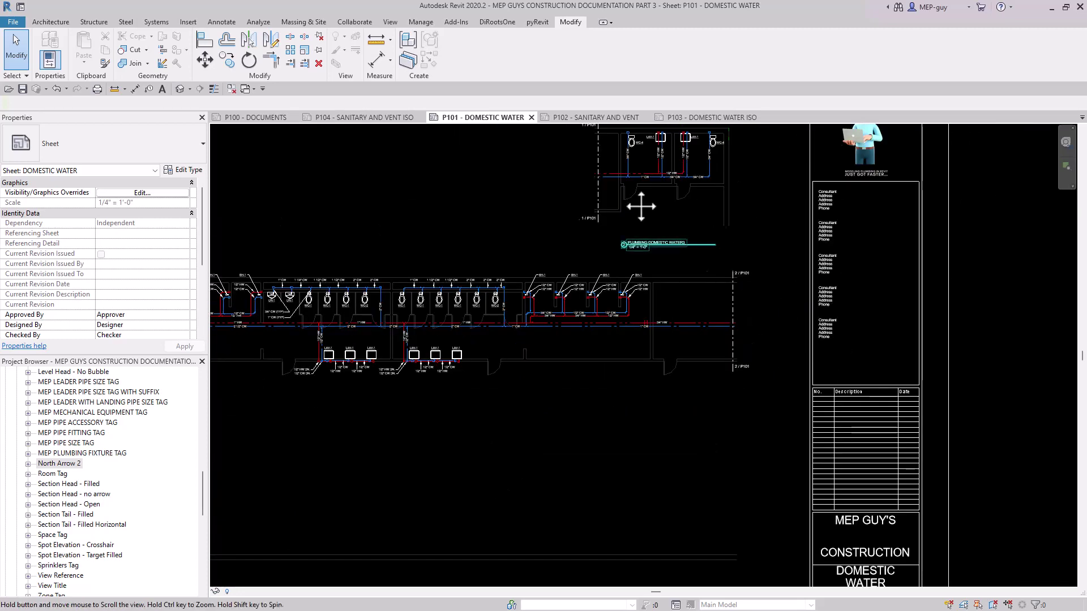
pyautogui.scroll(4, 624, 243)
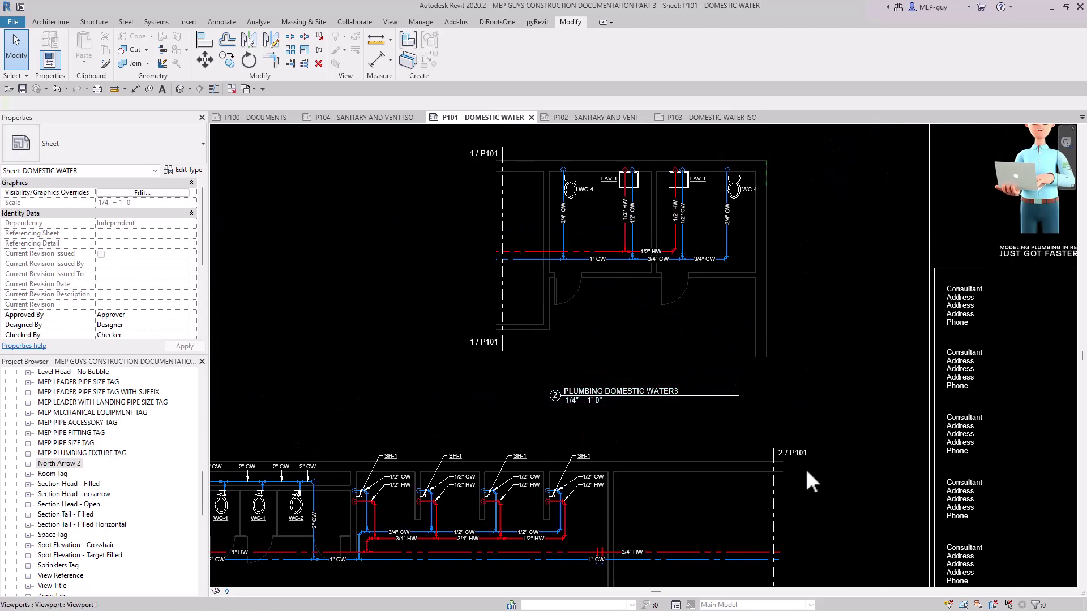
pyautogui.scroll(-5, 844, 373)
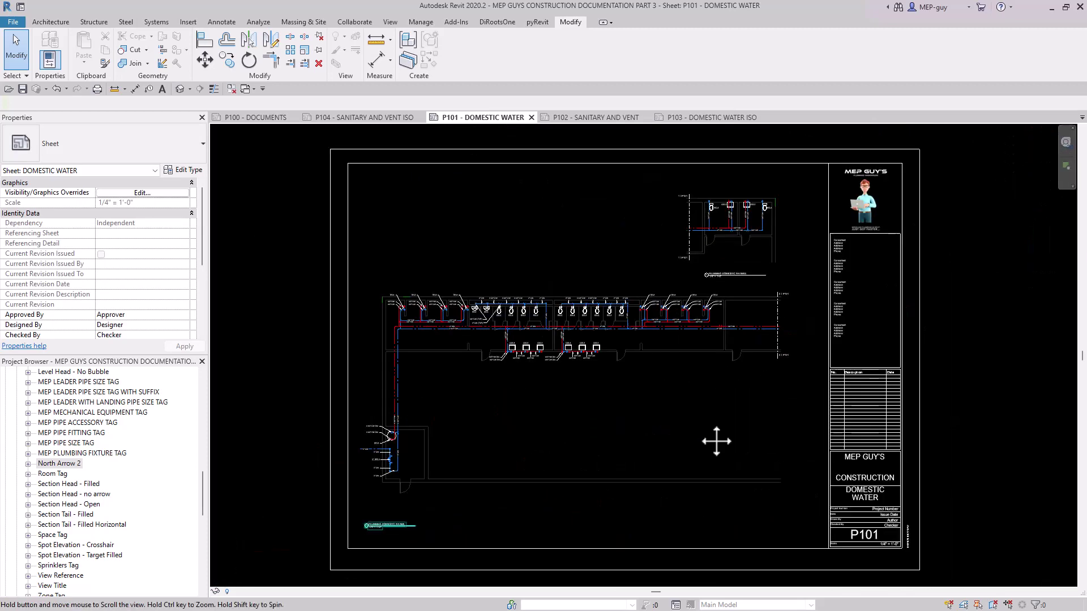
# Open sheet P102 - SANITARY AND VENT and inspect the main sanitary plan and the east partial plan.
pyautogui.click(600, 117)
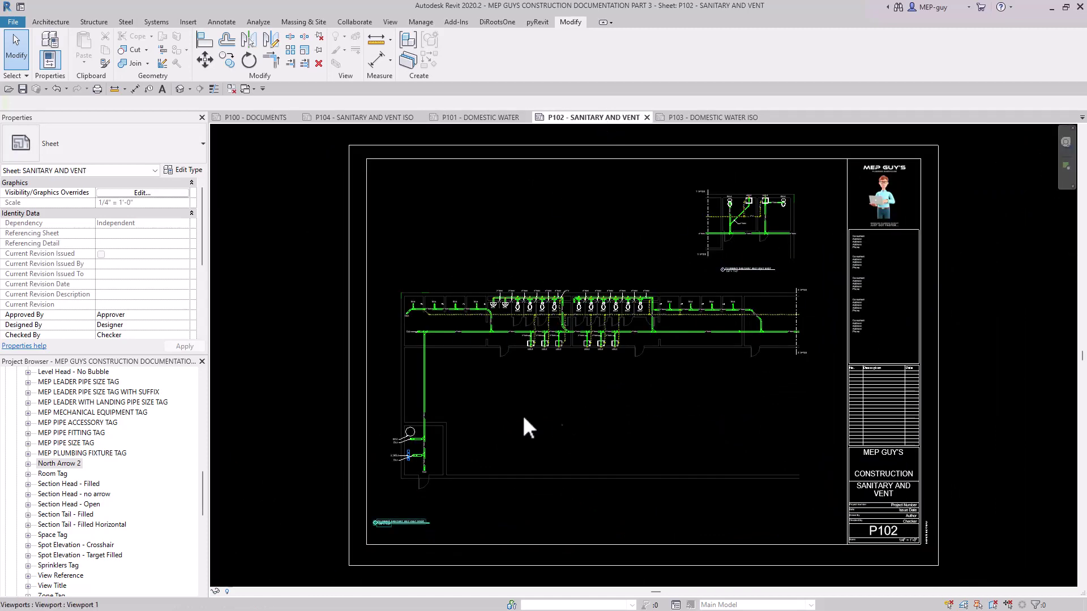
pyautogui.scroll(4, 492, 321)
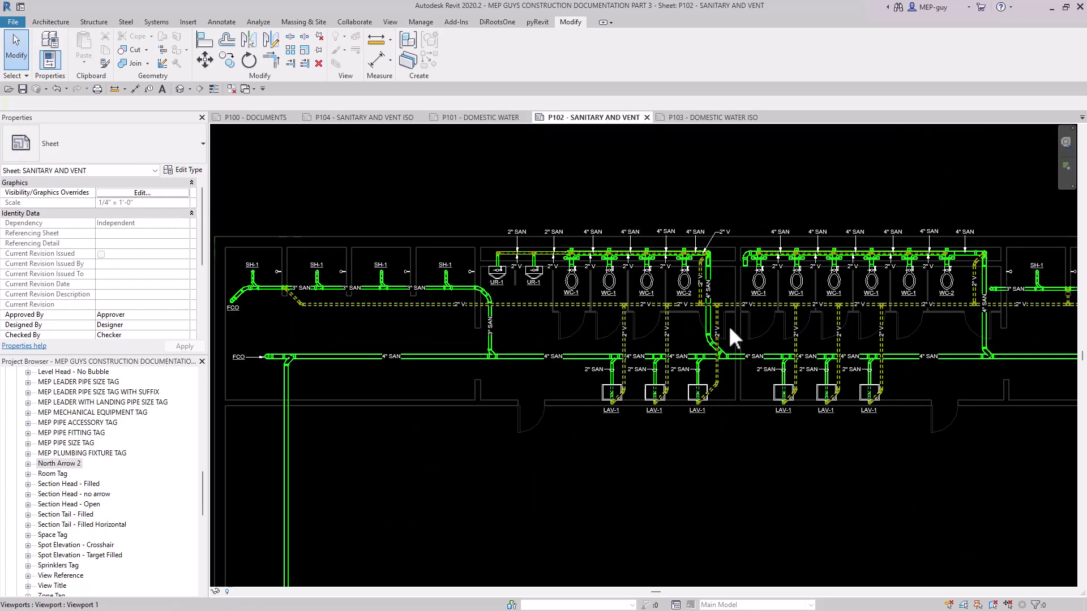
pyautogui.moveTo(750, 326); pyautogui.dragTo(554, 324, button='middle')
pyautogui.moveTo(970, 330); pyautogui.dragTo(627, 323, button='middle')
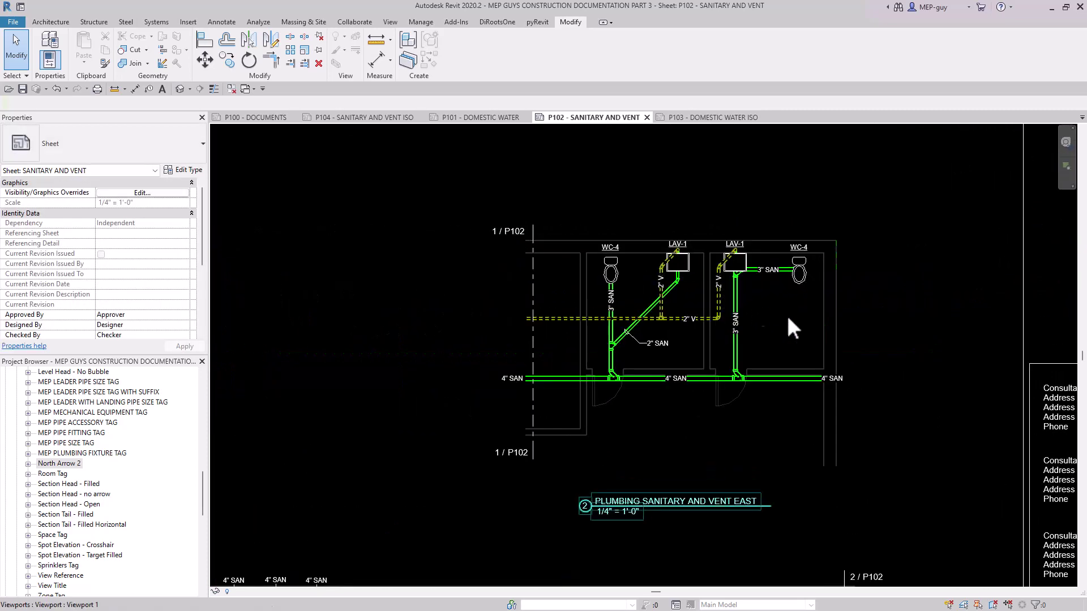
pyautogui.scroll(-3, 799, 325)
# Open sheet P103 - DOMESTIC WATER ISO and examine the pipe size and fixture tags along the isometric.
pyautogui.click(724, 116)
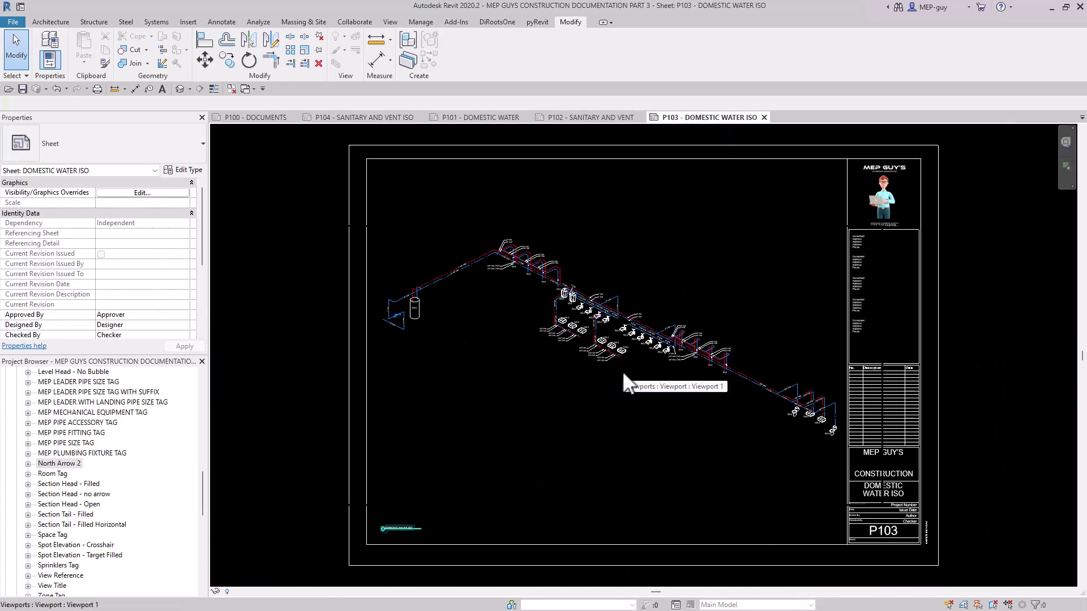
pyautogui.scroll(3, 635, 291)
pyautogui.scroll(1, 634, 290)
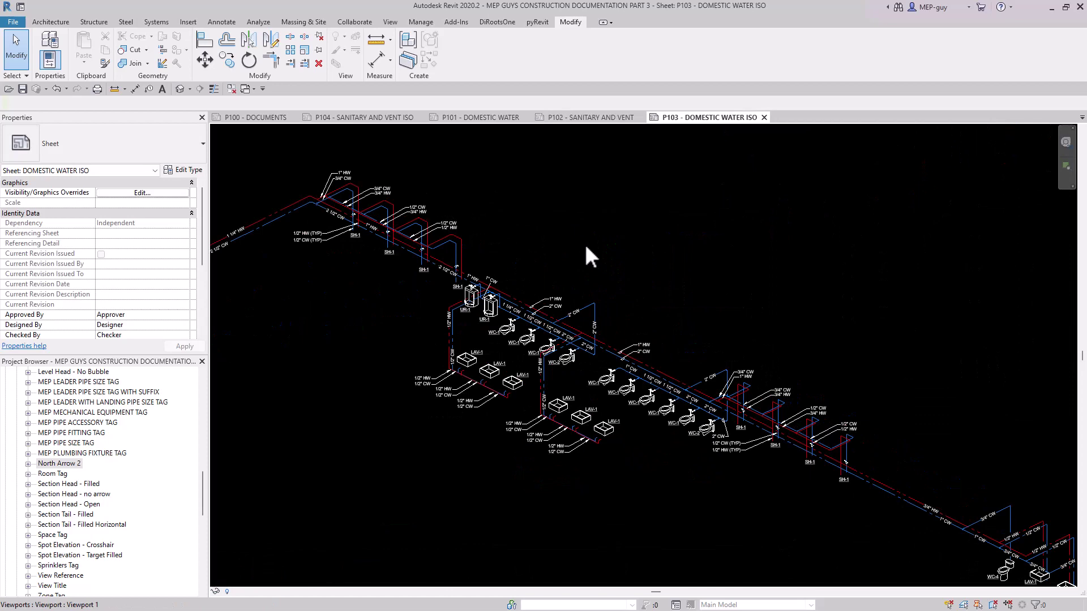
pyautogui.moveTo(604, 260); pyautogui.dragTo(623, 264, button='middle')
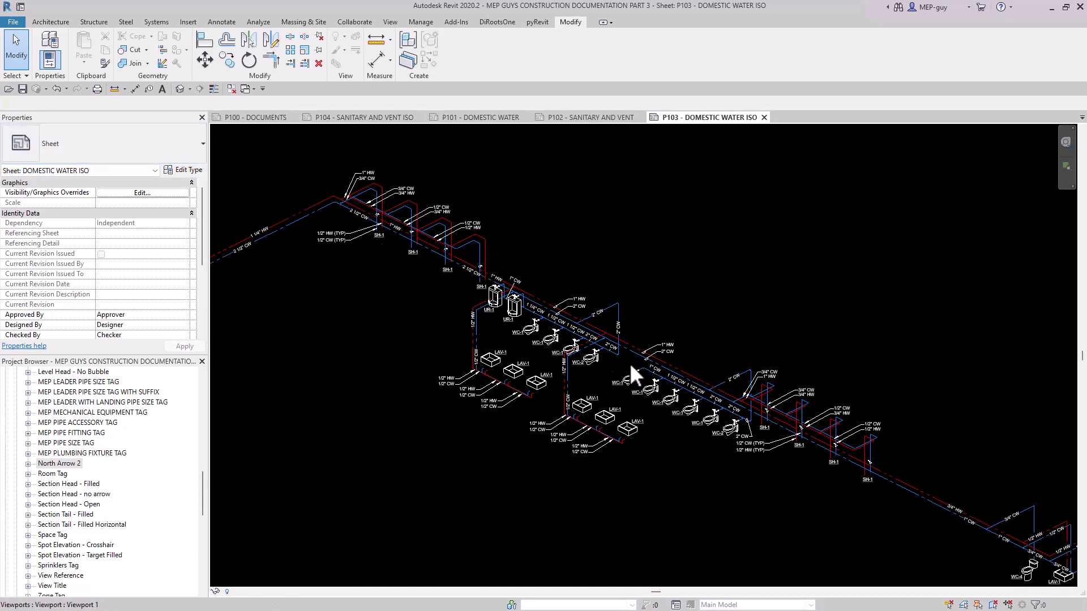
pyautogui.scroll(4, 555, 319)
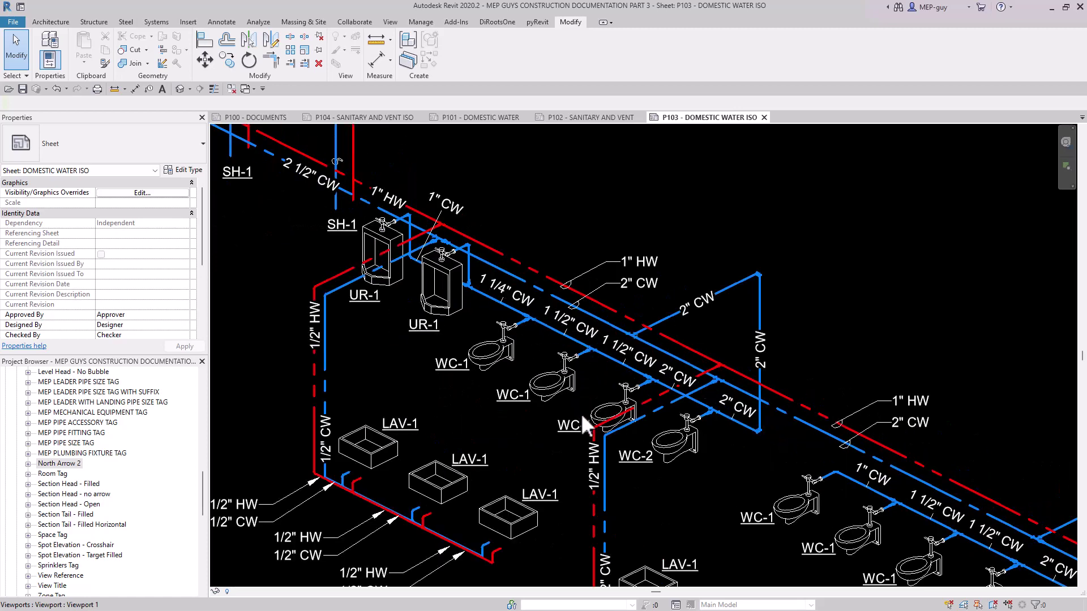
pyautogui.scroll(-4, 422, 243)
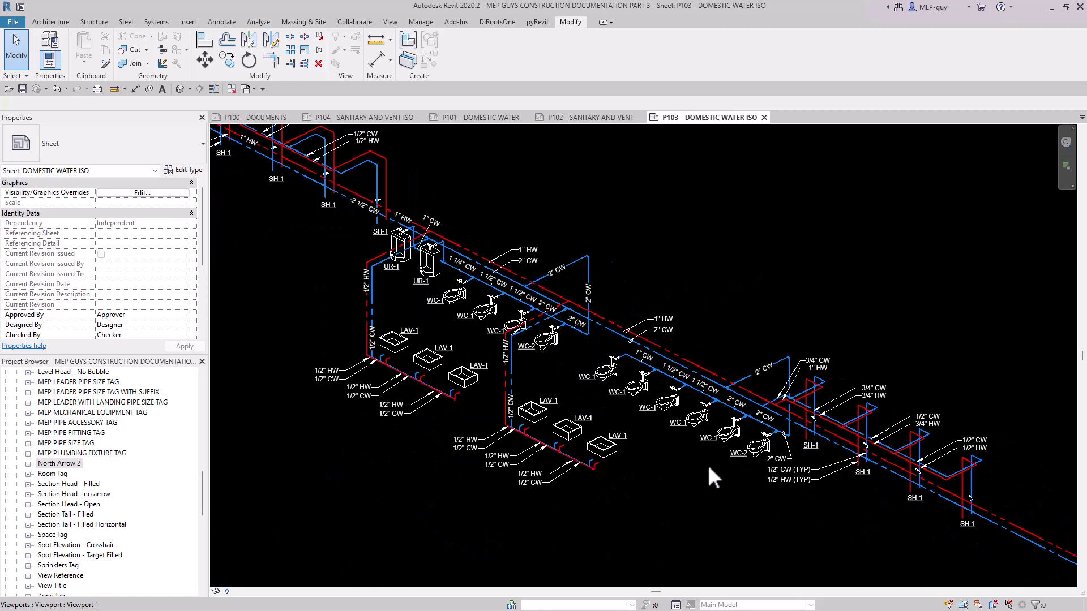
pyautogui.moveTo(900, 538); pyautogui.dragTo(636, 470, button='middle')
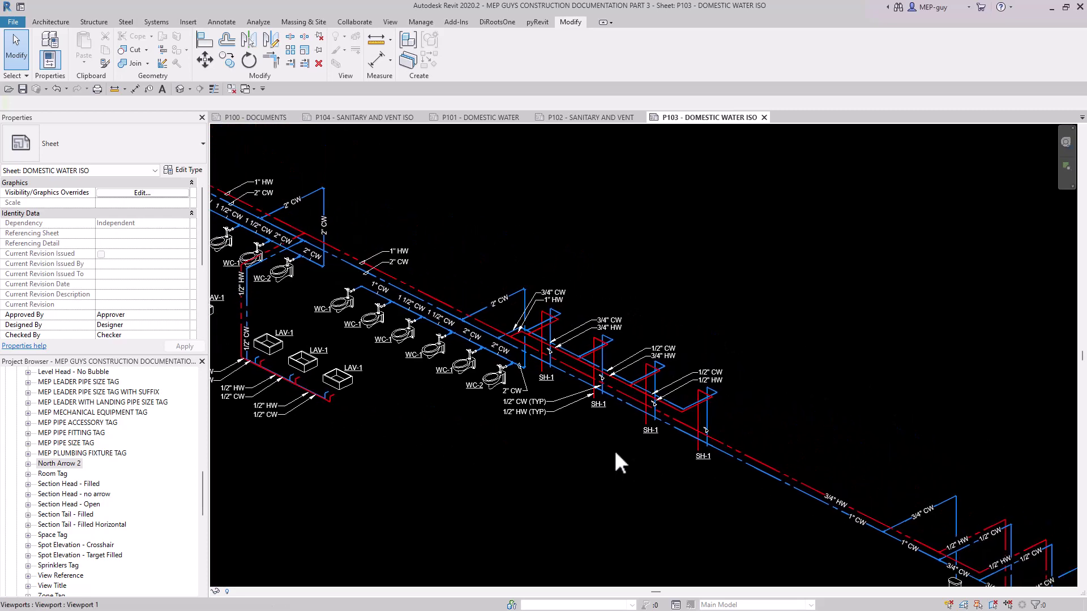
# Open sheet P104 - SANITARY AND VENT ISO and examine the split isometrics and their S1, S2 and V2 continuation marks.
pyautogui.click(356, 117)
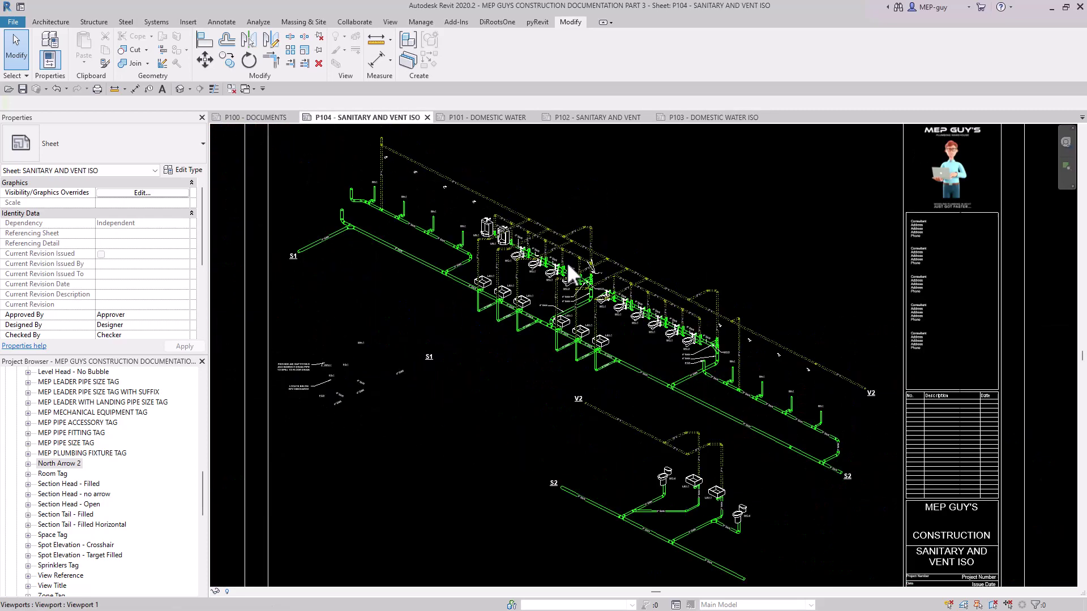
pyautogui.scroll(-2, 569, 272)
pyautogui.moveTo(539, 354); pyautogui.dragTo(561, 380, button='middle')
pyautogui.scroll(1, 430, 356)
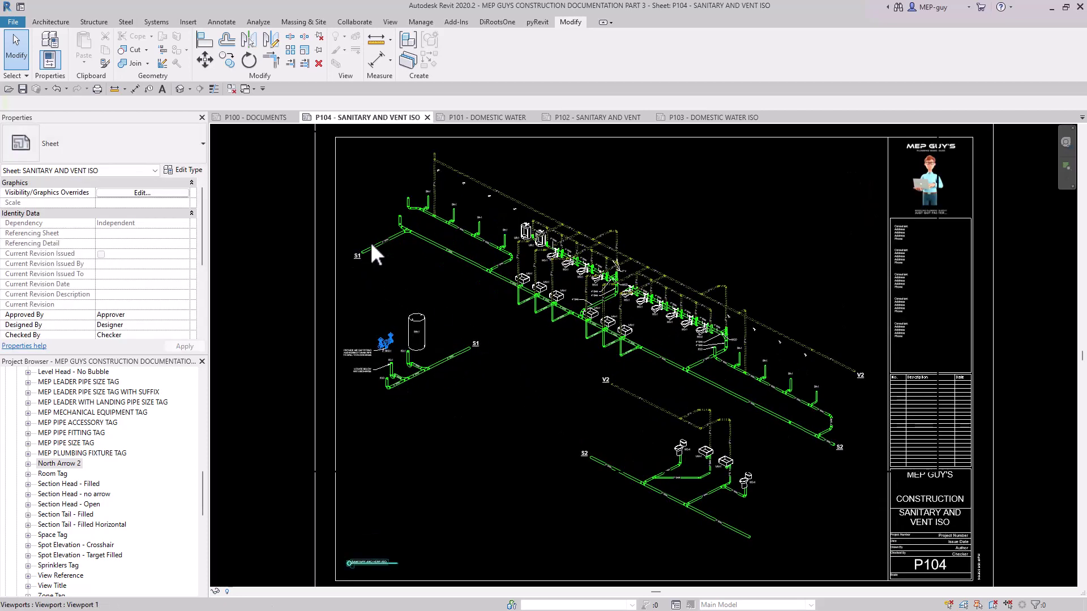
pyautogui.scroll(3, 358, 252)
pyautogui.scroll(-1, 396, 274)
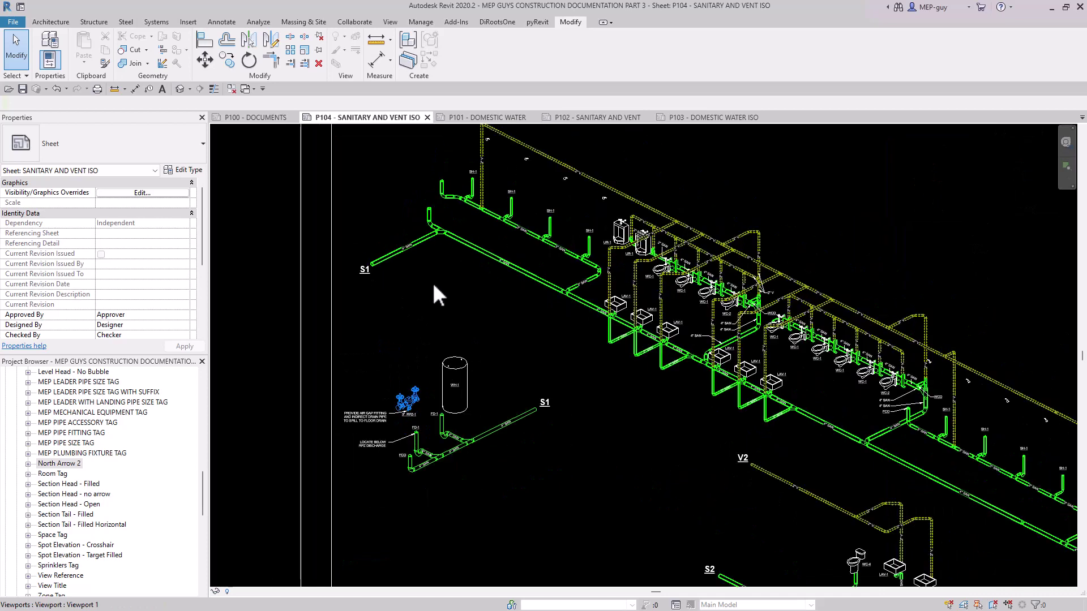
pyautogui.moveTo(442, 305); pyautogui.dragTo(442, 323, button='middle')
pyautogui.scroll(-2, 442, 295)
pyautogui.scroll(-4, 385, 278)
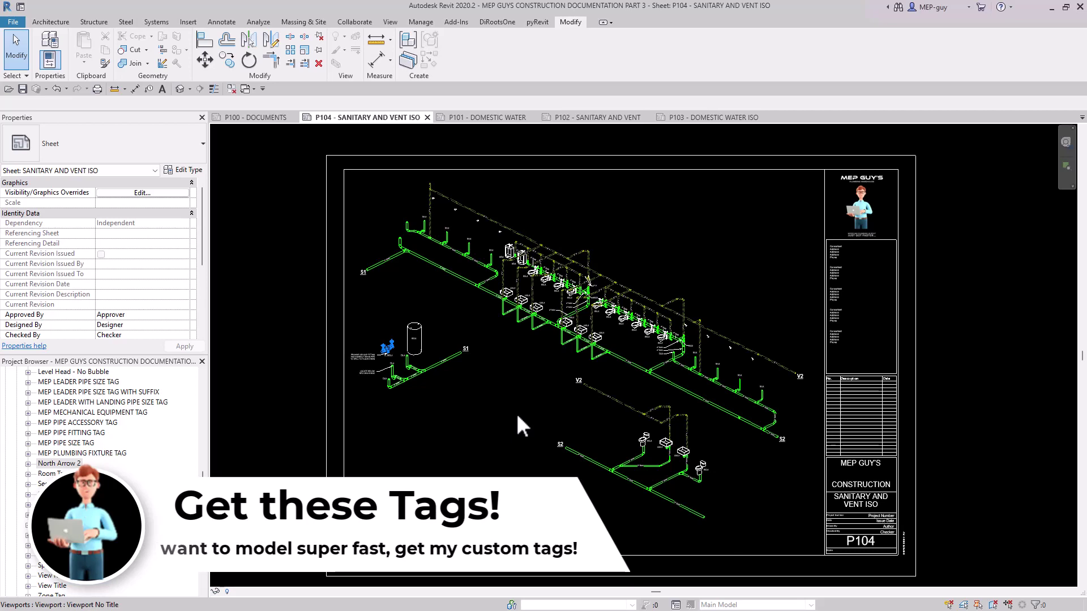
# Return to sheet P100 - DOCUMENTS and examine the pipe size and fixture leader tags in the Mens Showers plan.
pyautogui.click(267, 118)
pyautogui.scroll(5, 437, 216)
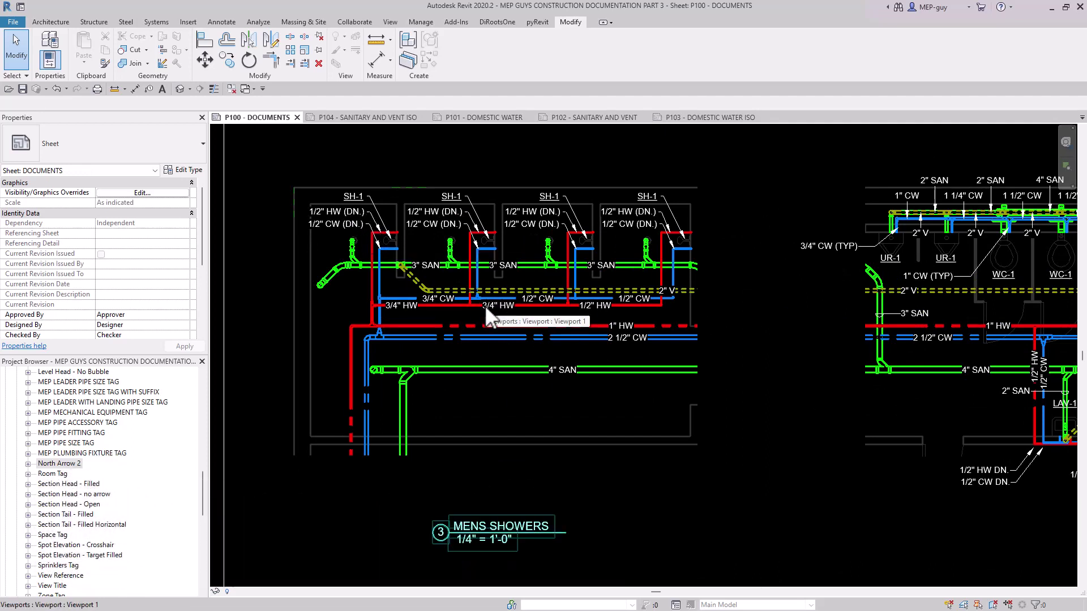
pyautogui.scroll(5, 491, 260)
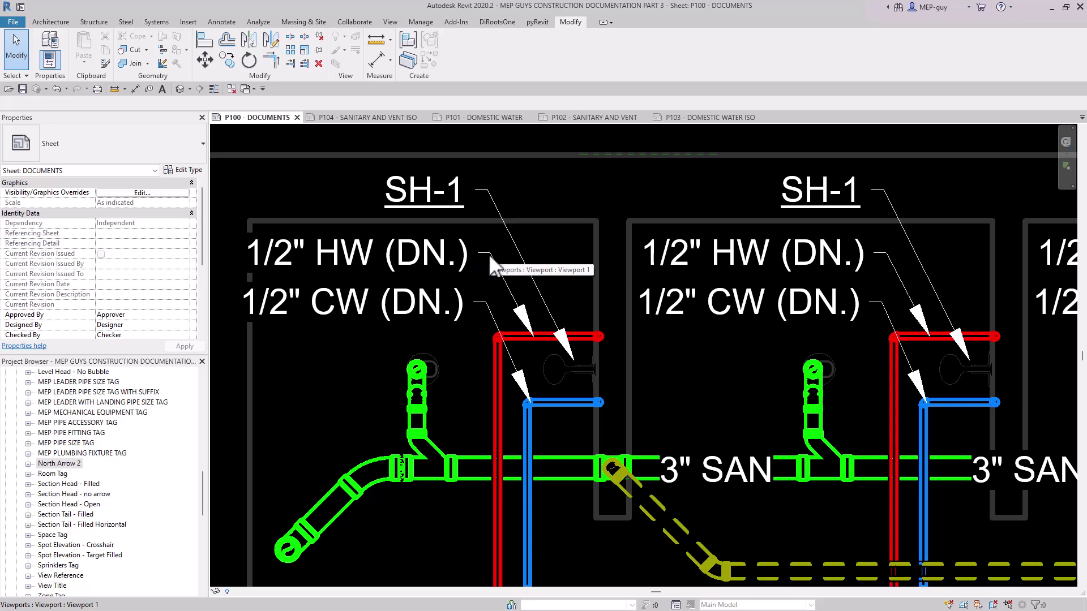
pyautogui.moveTo(378, 287); pyautogui.dragTo(409, 308, button='middle')
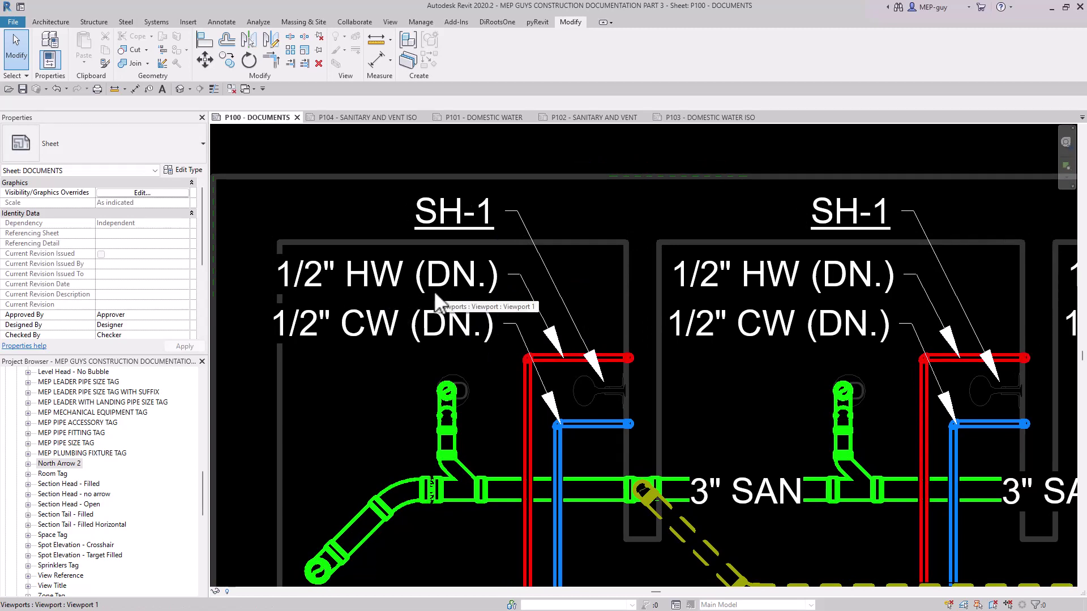
pyautogui.scroll(-3, 436, 294)
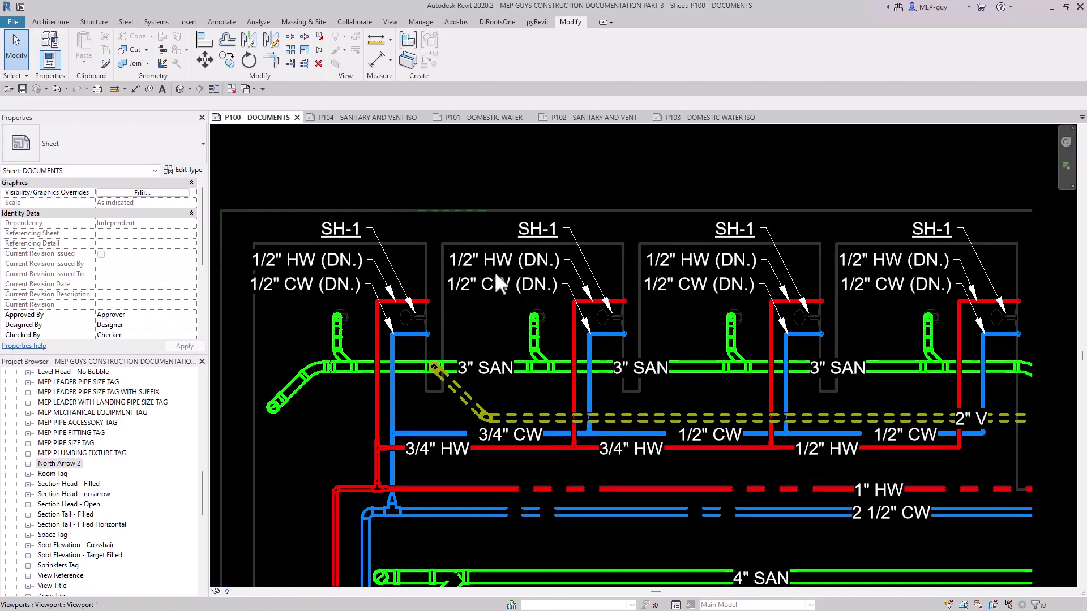
pyautogui.scroll(-3, 457, 266)
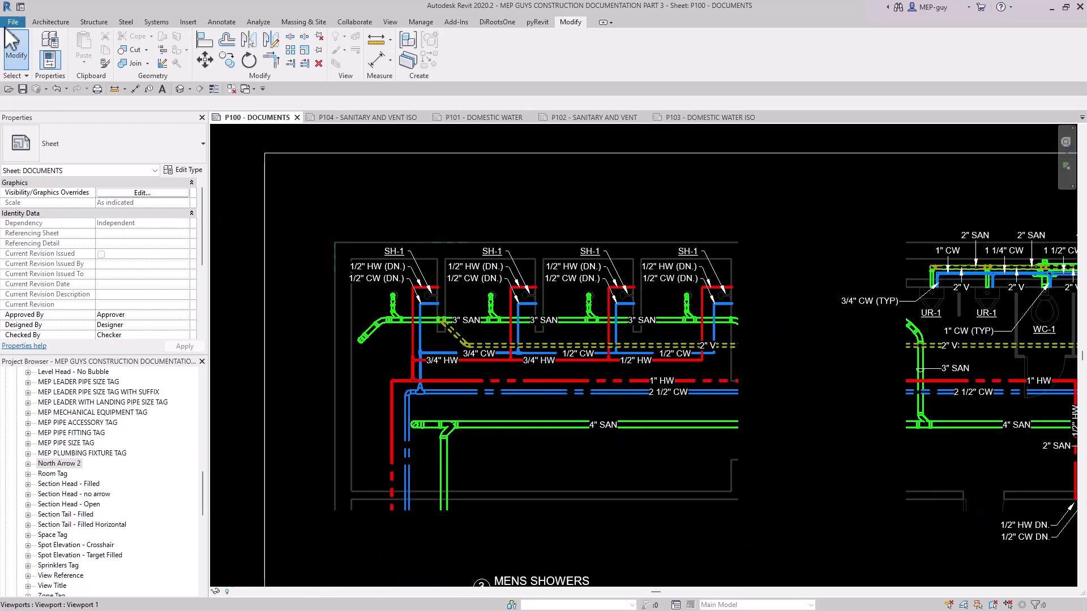
# Create a new family from the Generic Annotation template in the Annotations folder.
pyautogui.click(14, 23)
pyautogui.moveTo(45, 65)
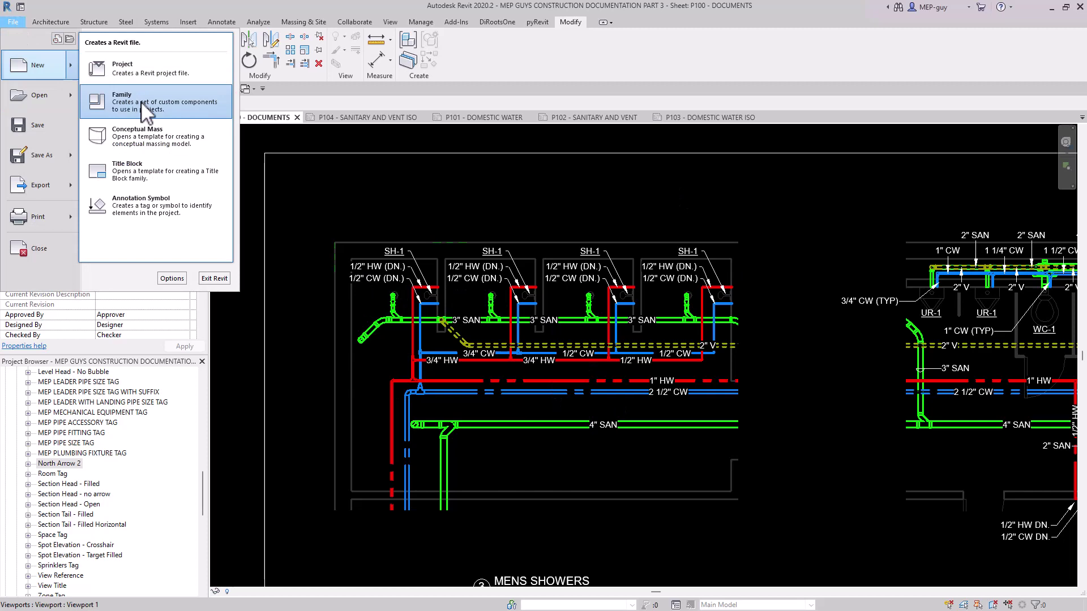
pyautogui.click(141, 101)
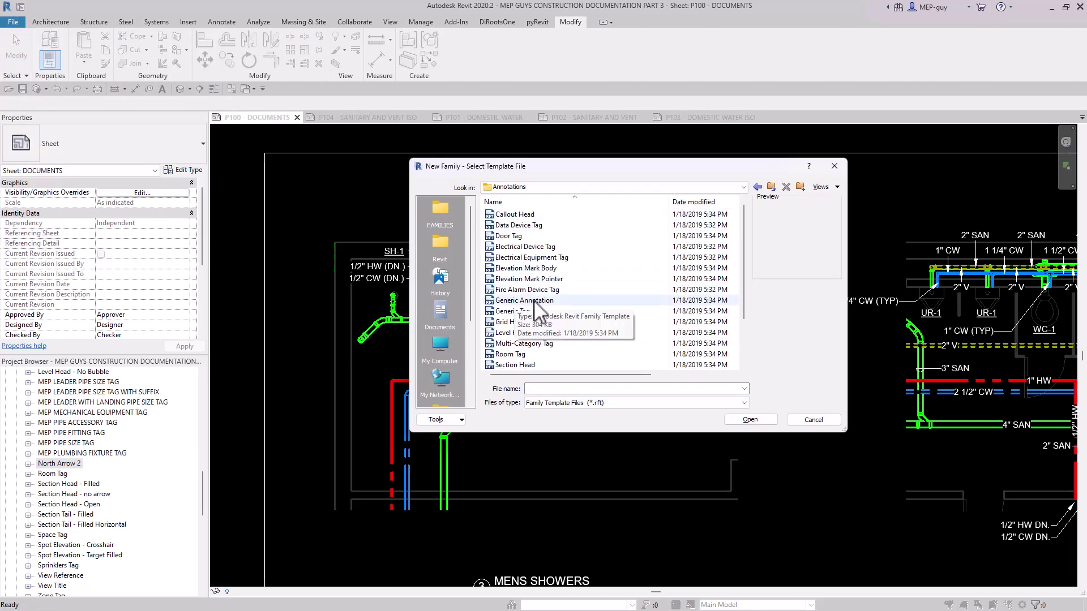
pyautogui.click(538, 301)
pyautogui.click(750, 420)
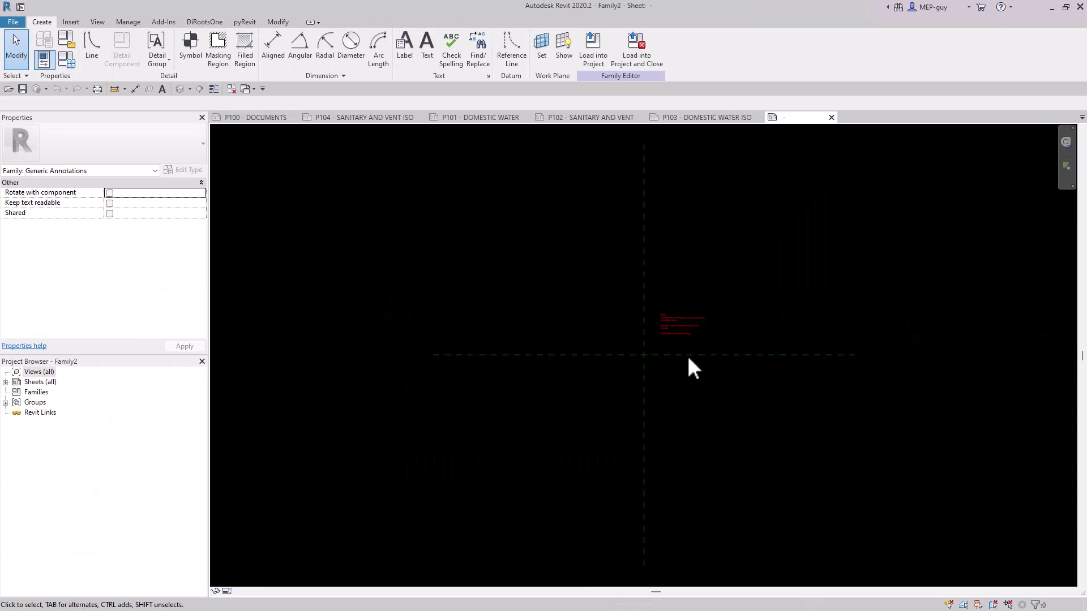
# Delete the red instruction note near the reference plane intersection in the new annotation family.
pyautogui.scroll(3, 687, 356)
pyautogui.click(682, 316)
pyautogui.press('Delete')
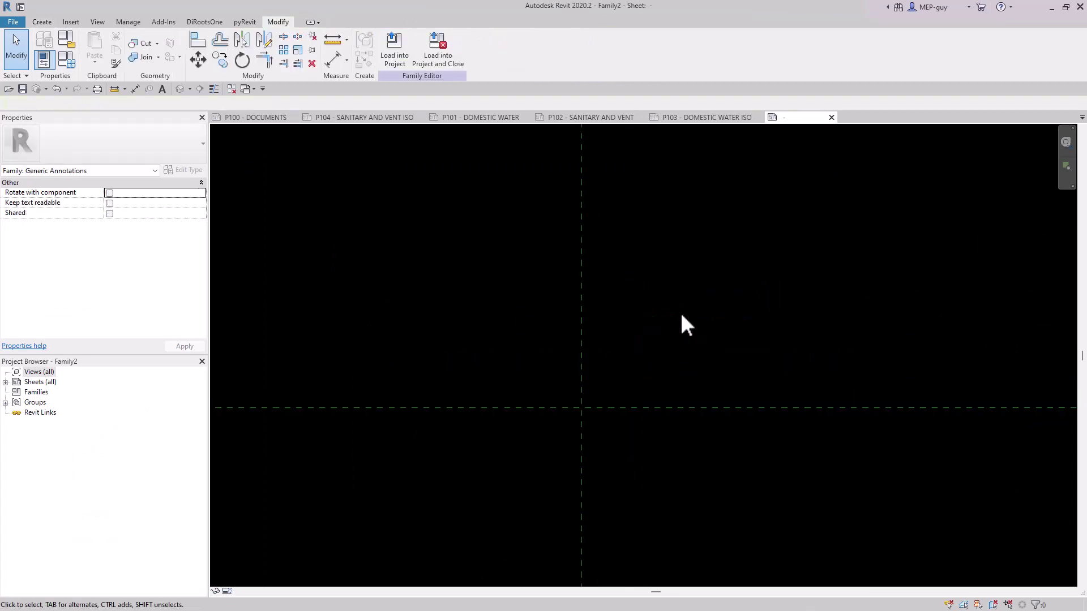
# Change the annotation family's category from the Piping list to Pipe Tags.
pyautogui.click(66, 39)
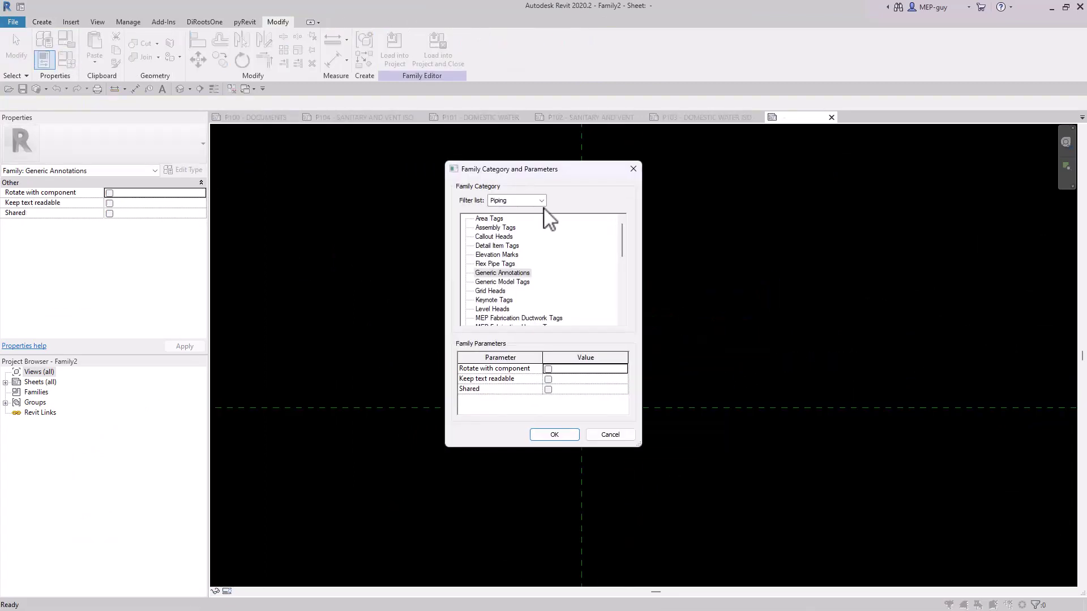
pyautogui.scroll(-6, 519, 280)
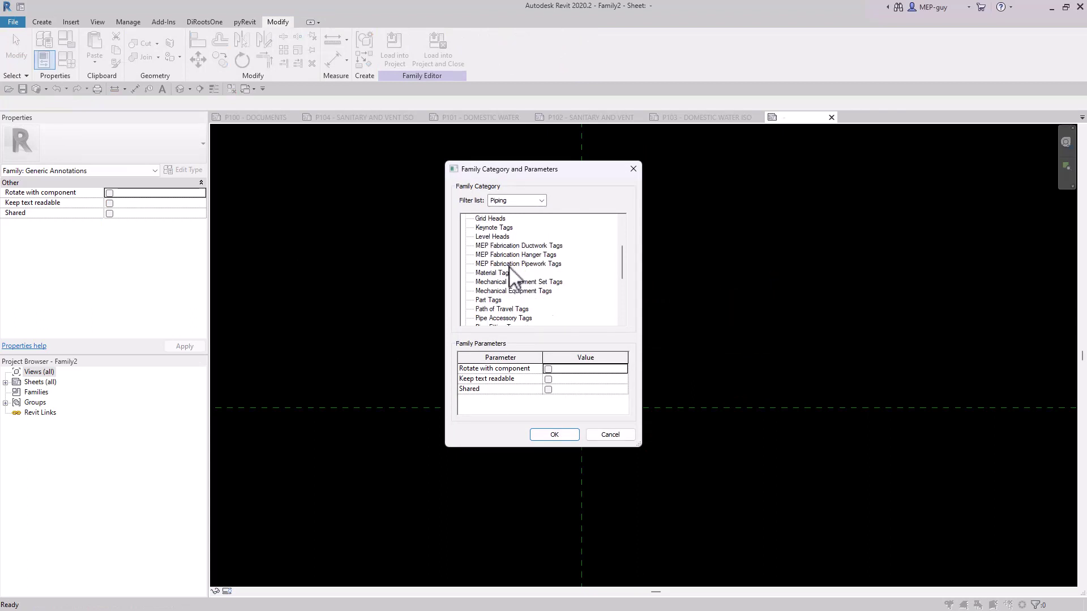
pyautogui.click(510, 264)
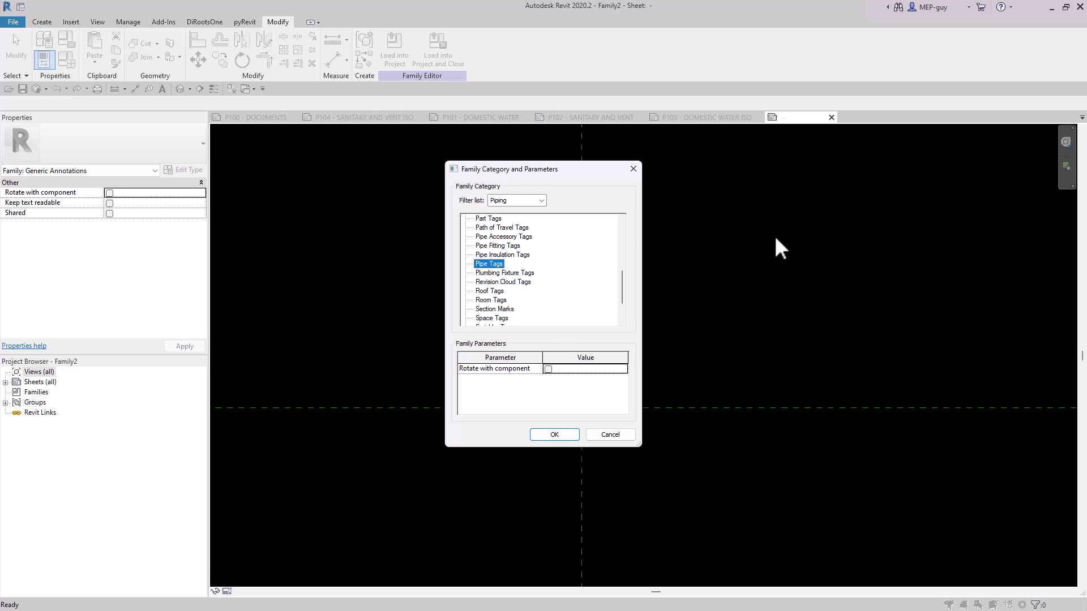
pyautogui.click(555, 435)
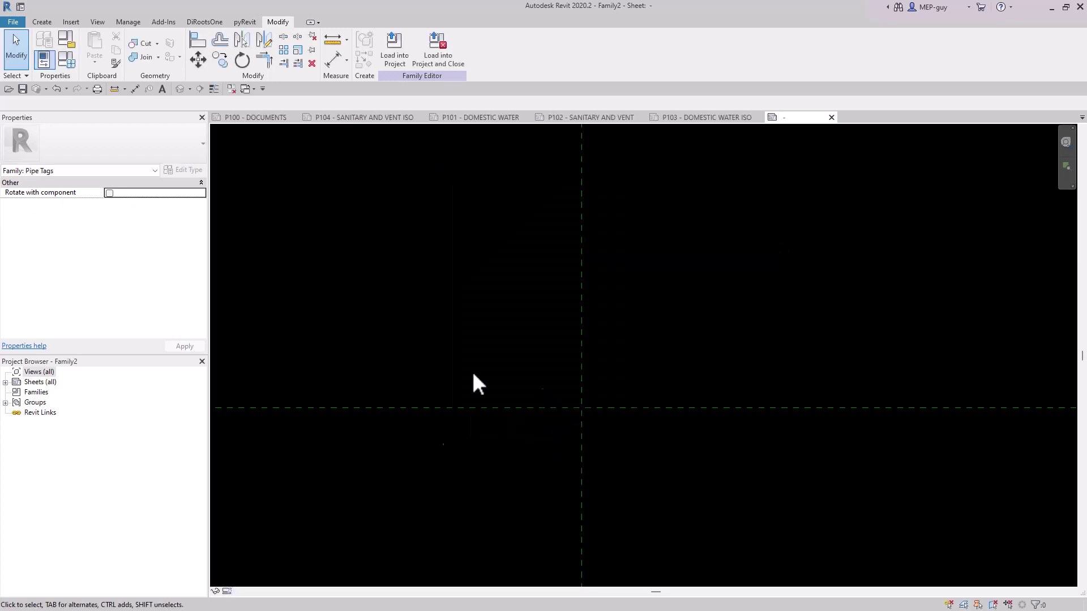
# Place a label at the reference plane intersection and add the Size parameter with sample value 4".
pyautogui.scroll(2, 501, 485)
pyautogui.scroll(1, 844, 387)
pyautogui.click(41, 24)
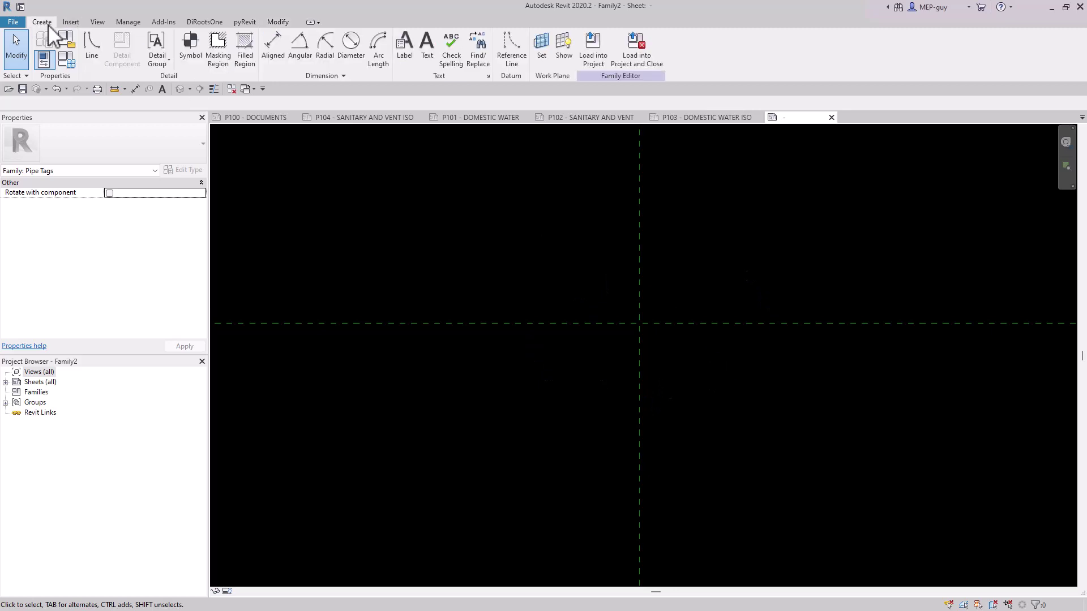
pyautogui.click(410, 45)
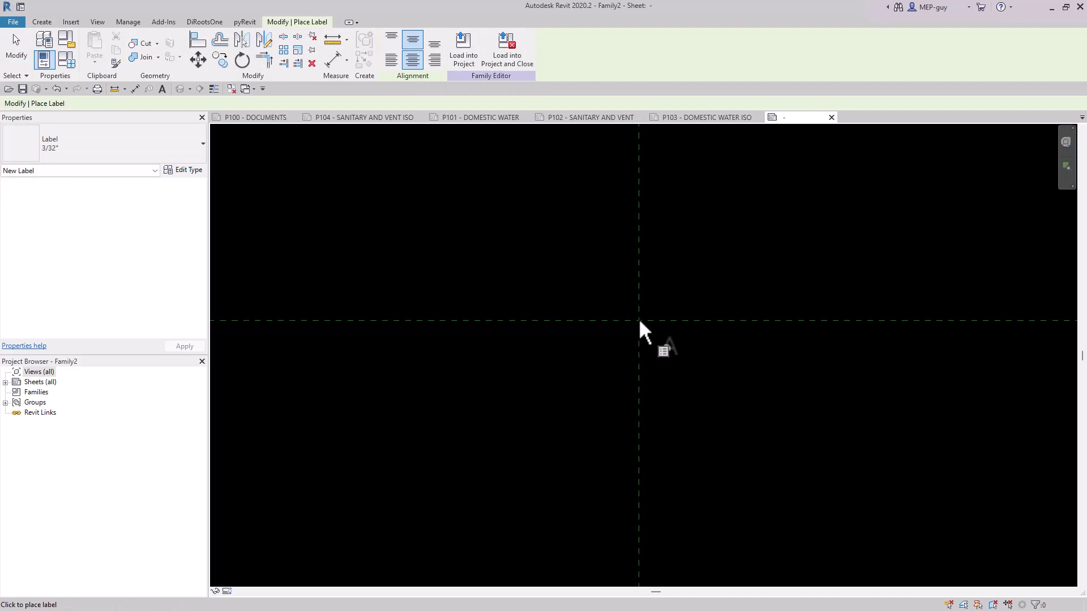
pyautogui.click(639, 321)
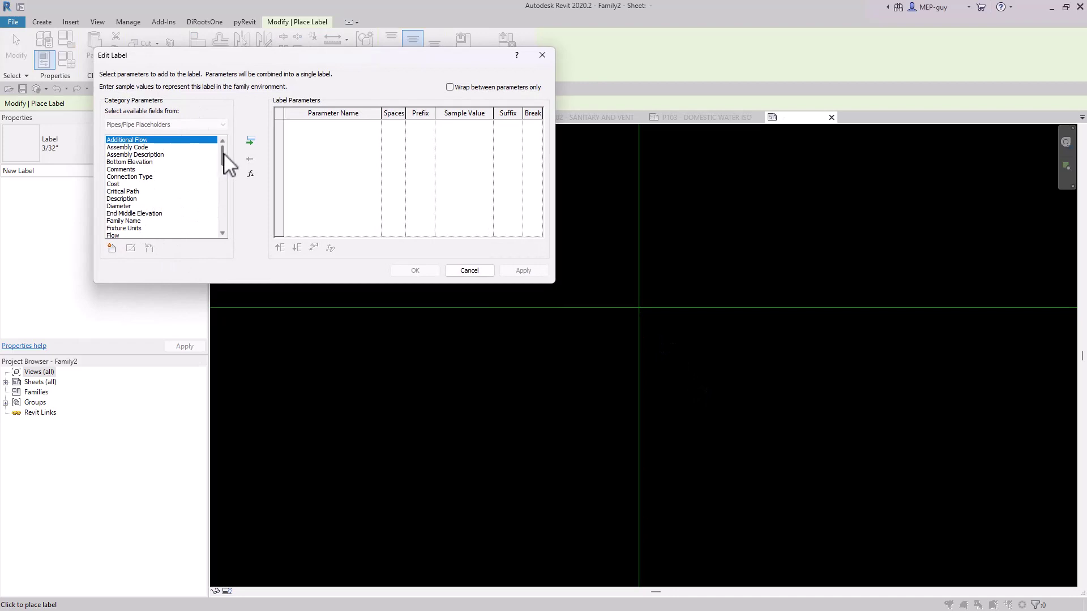
pyautogui.moveTo(222, 151); pyautogui.dragTo(221, 173)
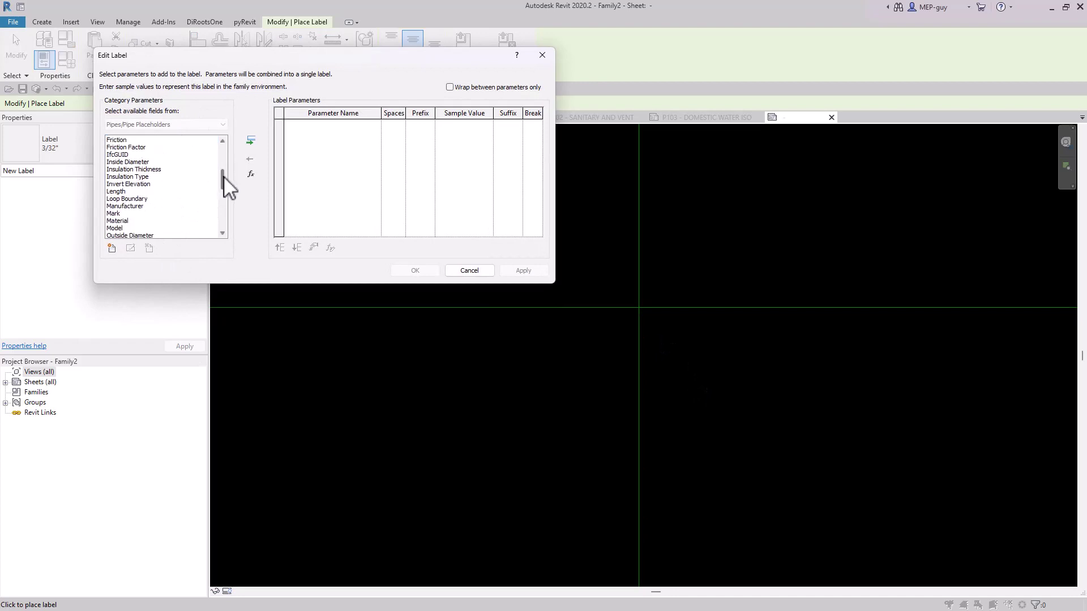
pyautogui.moveTo(224, 177); pyautogui.dragTo(222, 178)
pyautogui.scroll(-5, 137, 187)
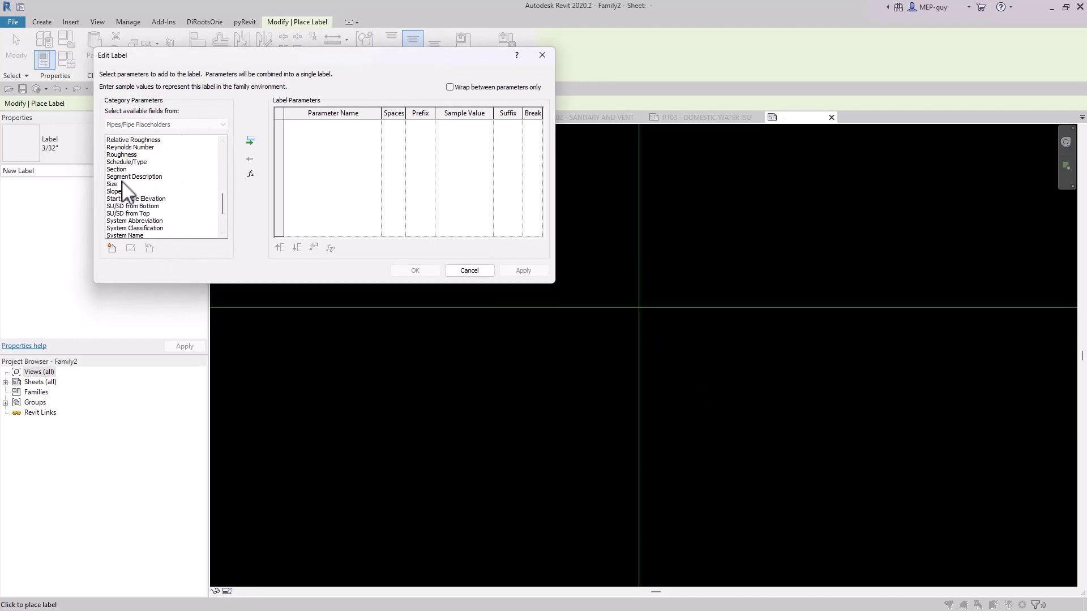
pyautogui.click(122, 184)
pyautogui.click(251, 140)
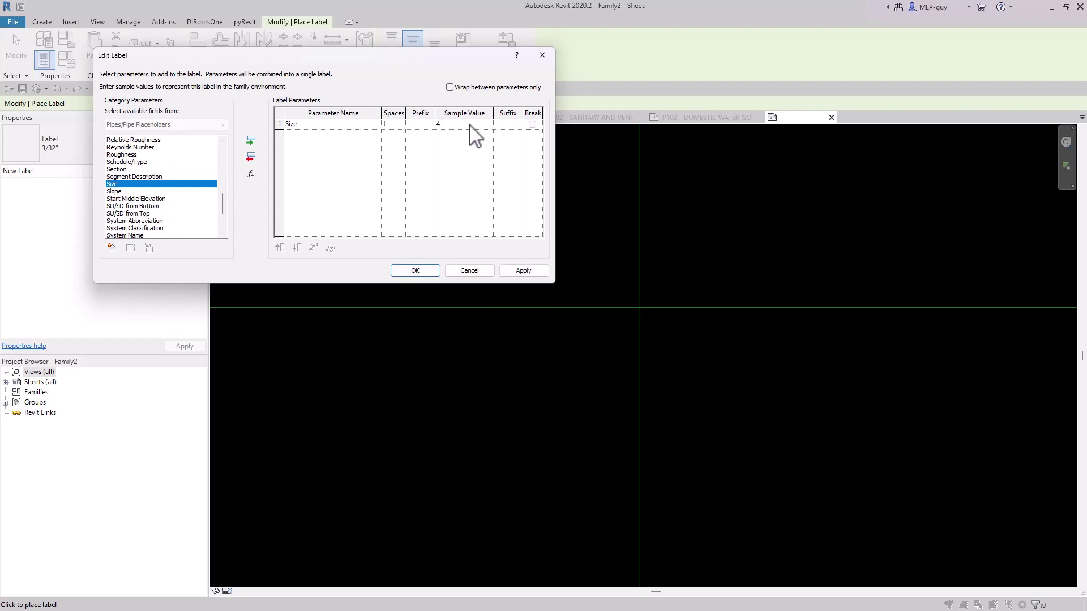
# Add the System Abbreviation parameter after Size with sample value CW, and finish the label.
pyautogui.click(134, 220)
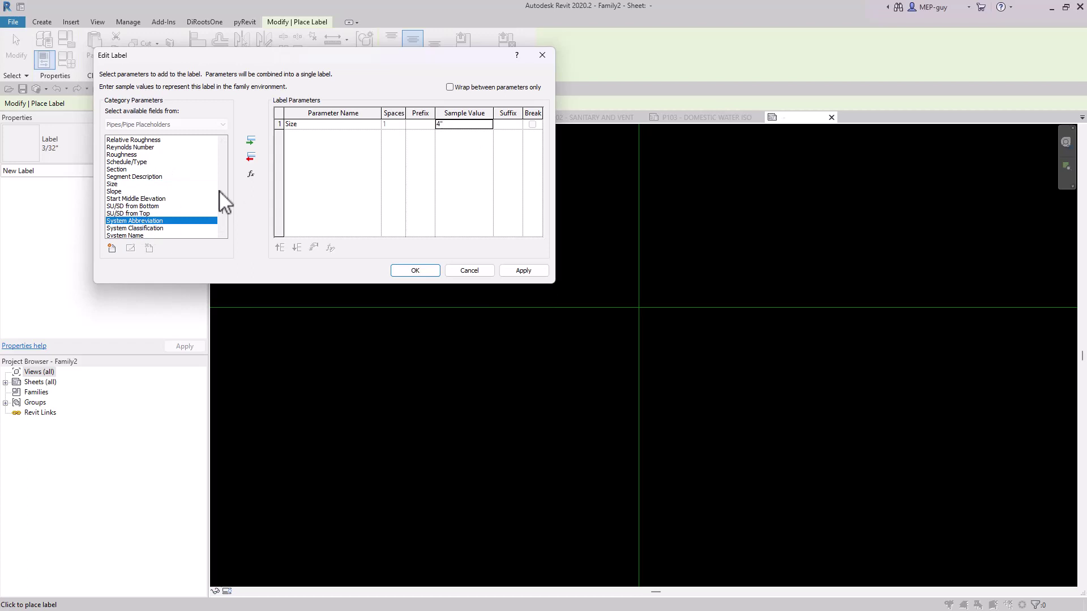
pyautogui.click(251, 140)
pyautogui.click(463, 134)
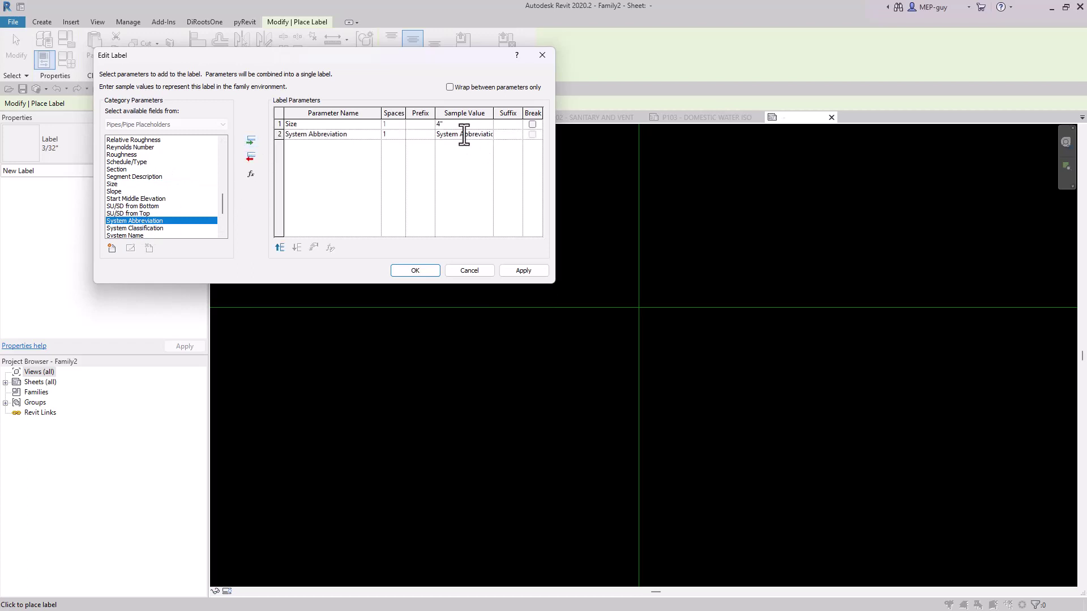
pyautogui.write('CW')
pyautogui.click(415, 271)
pyautogui.click(586, 310)
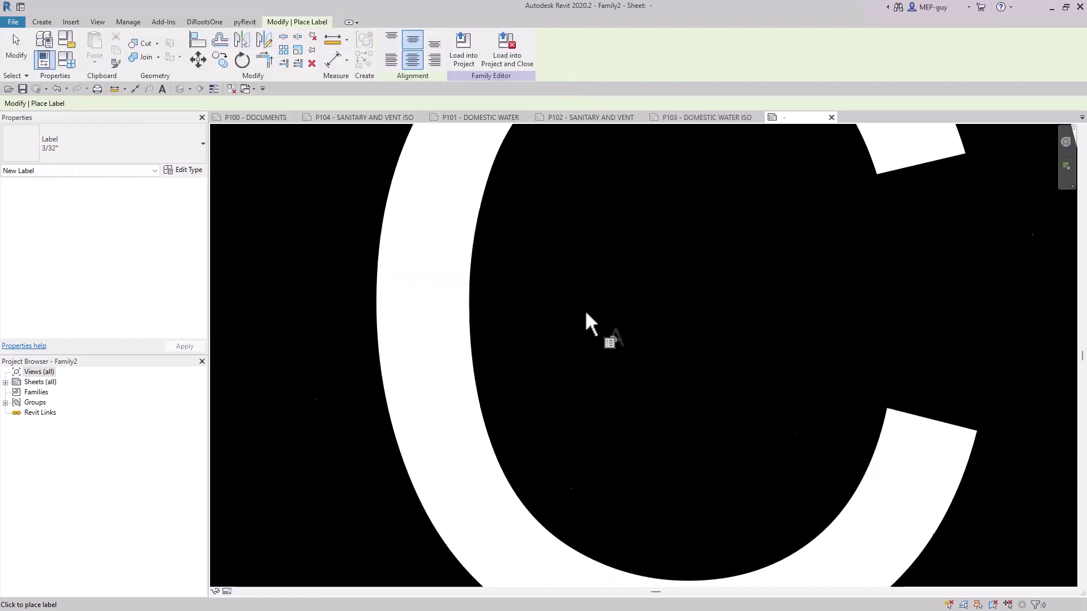
pyautogui.scroll(-8, 585, 310)
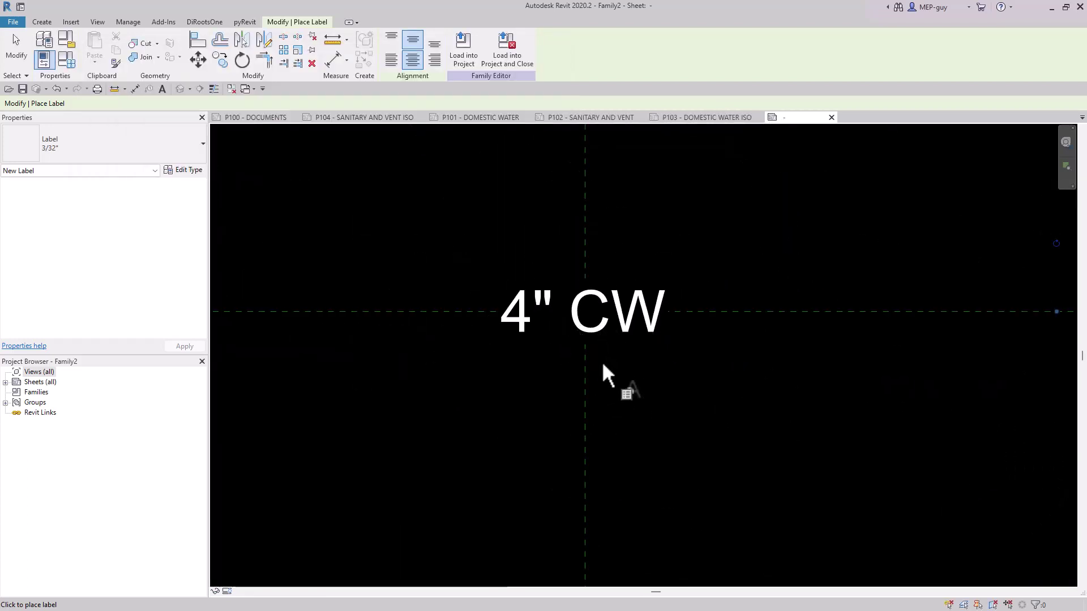
pyautogui.press('Escape')
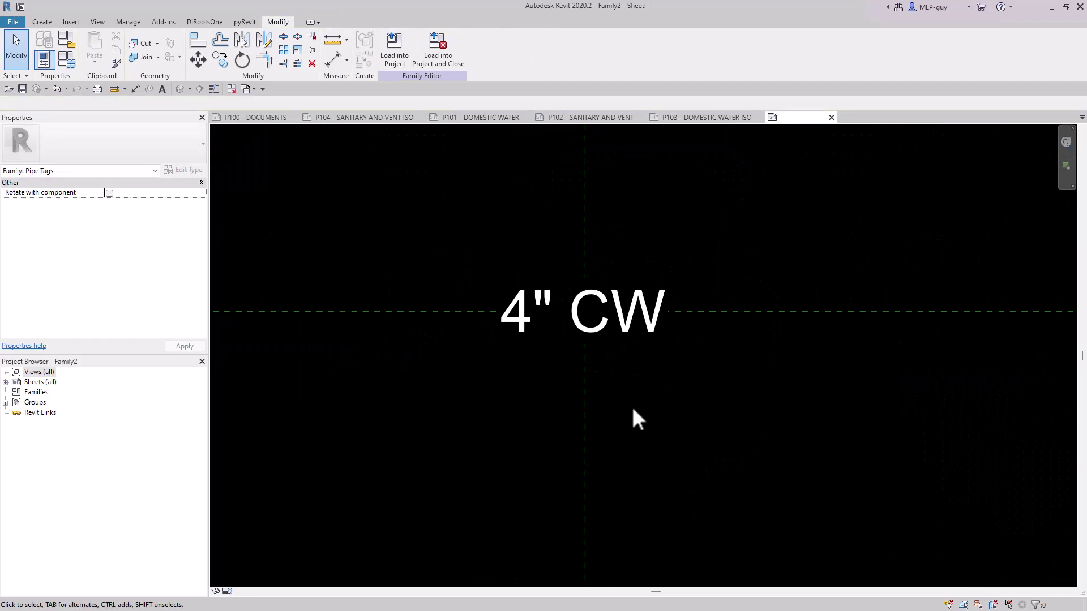
# Load the pipe tag family into the project and return to sheet P100 - DOCUMENTS.
pyautogui.click(396, 48)
pyautogui.click(396, 48)
pyautogui.click(252, 117)
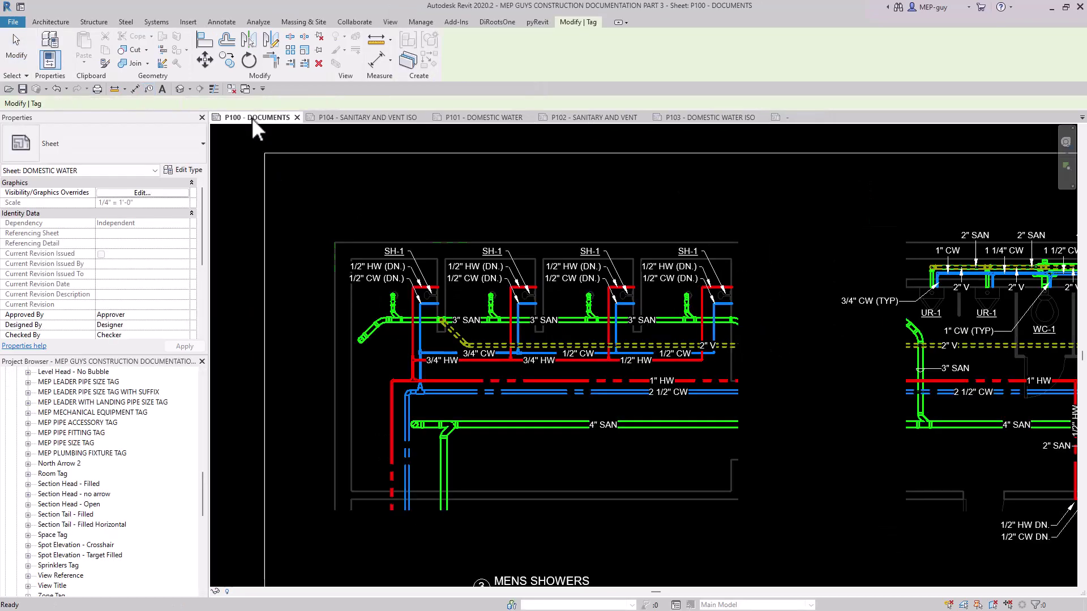
pyautogui.press('Escape')
# Activate the Mens Showers plan view on the sheet for editing around the first shower's piping.
pyautogui.doubleClick(469, 296)
pyautogui.scroll(-3, 468, 297)
pyautogui.scroll(3, 467, 325)
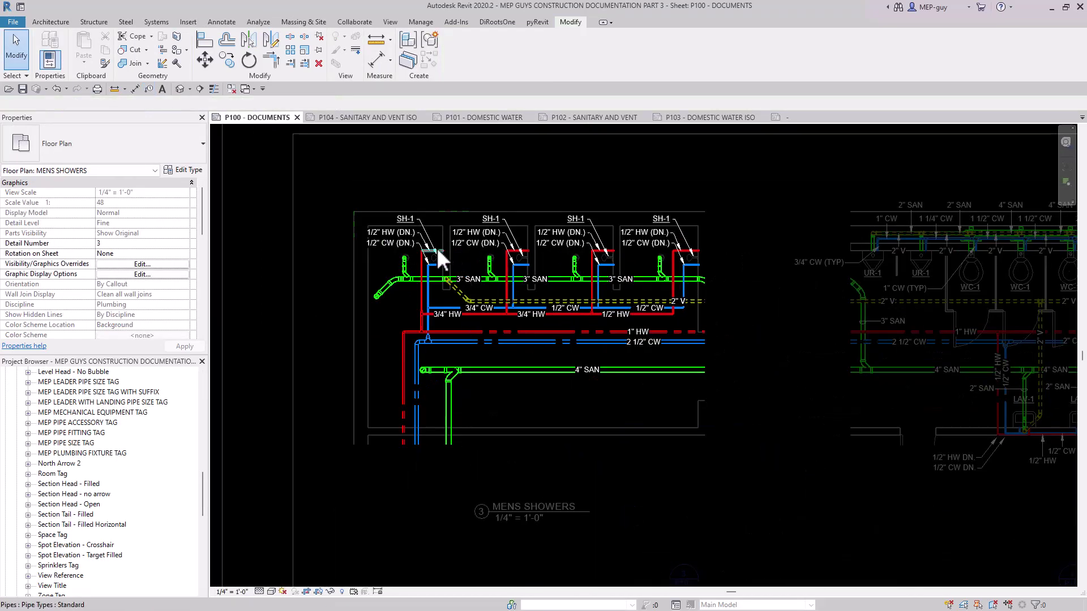
pyautogui.scroll(3, 437, 248)
pyautogui.moveTo(436, 249); pyautogui.dragTo(693, 285, button='middle')
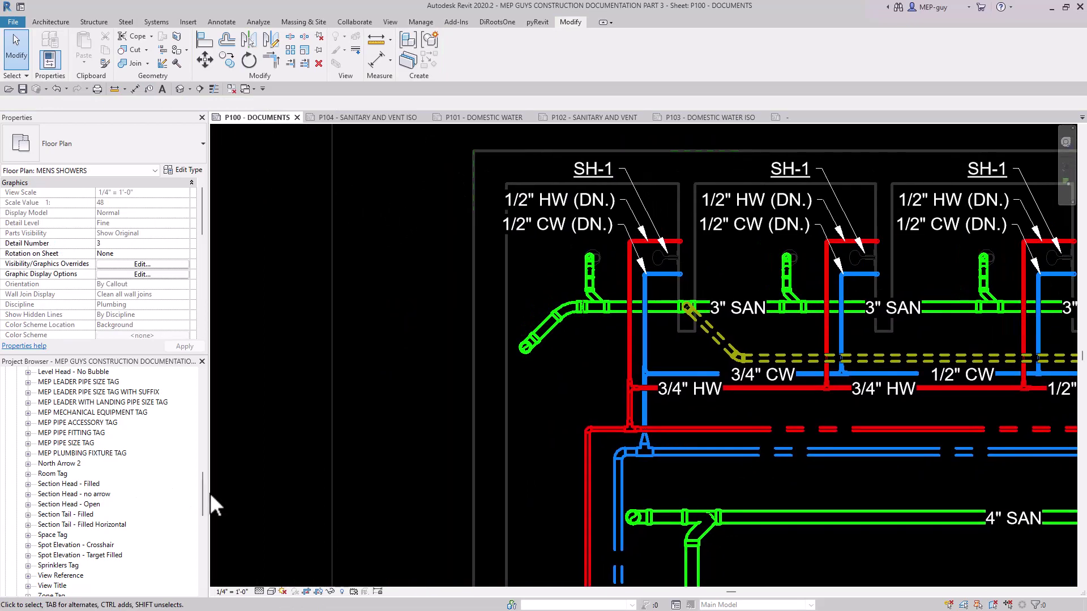
# Search the project's families for "family" to locate the newly loaded tag.
pyautogui.moveTo(202, 488); pyautogui.dragTo(211, 452)
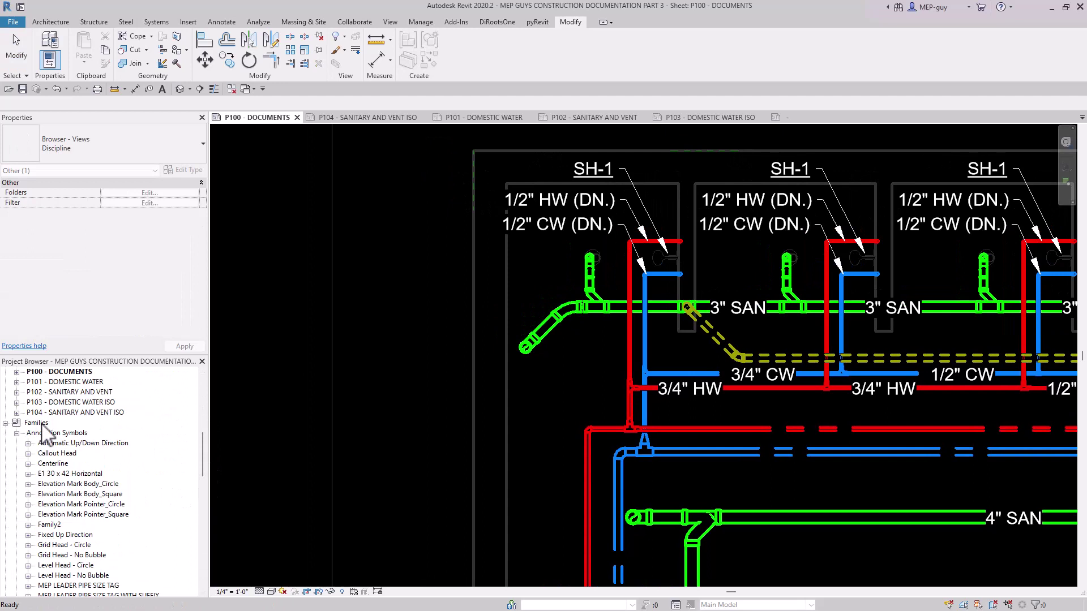
pyautogui.rightClick(41, 426)
pyautogui.click(75, 459)
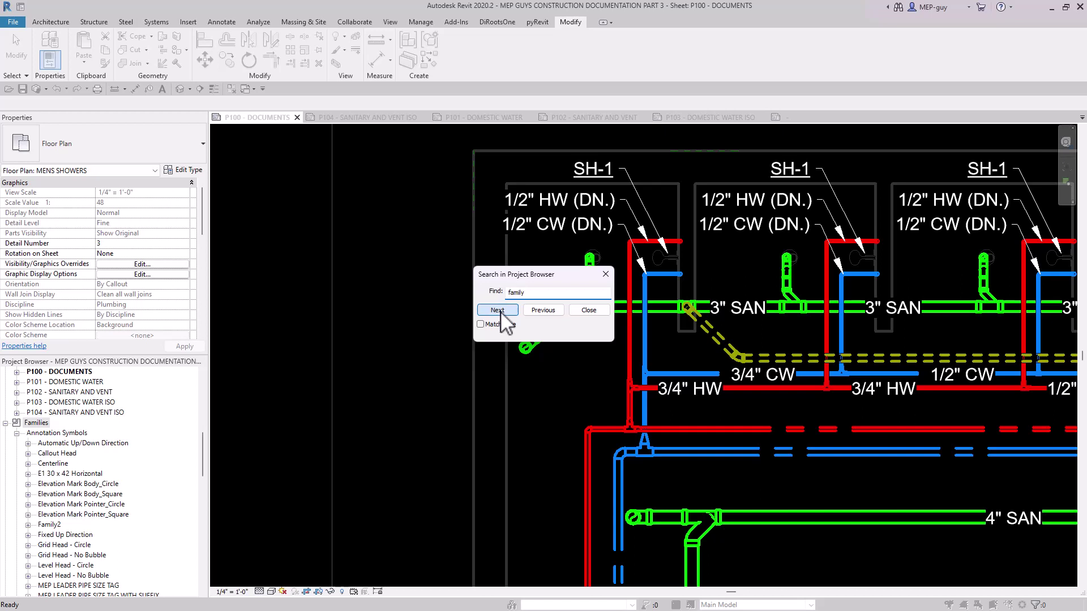
pyautogui.click(499, 311)
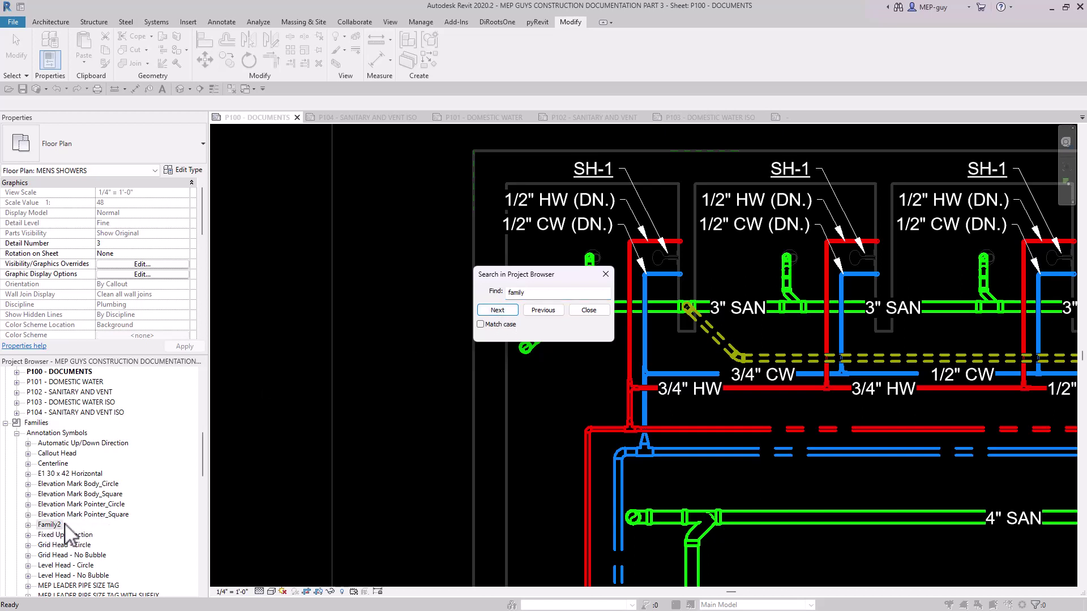
pyautogui.click(589, 310)
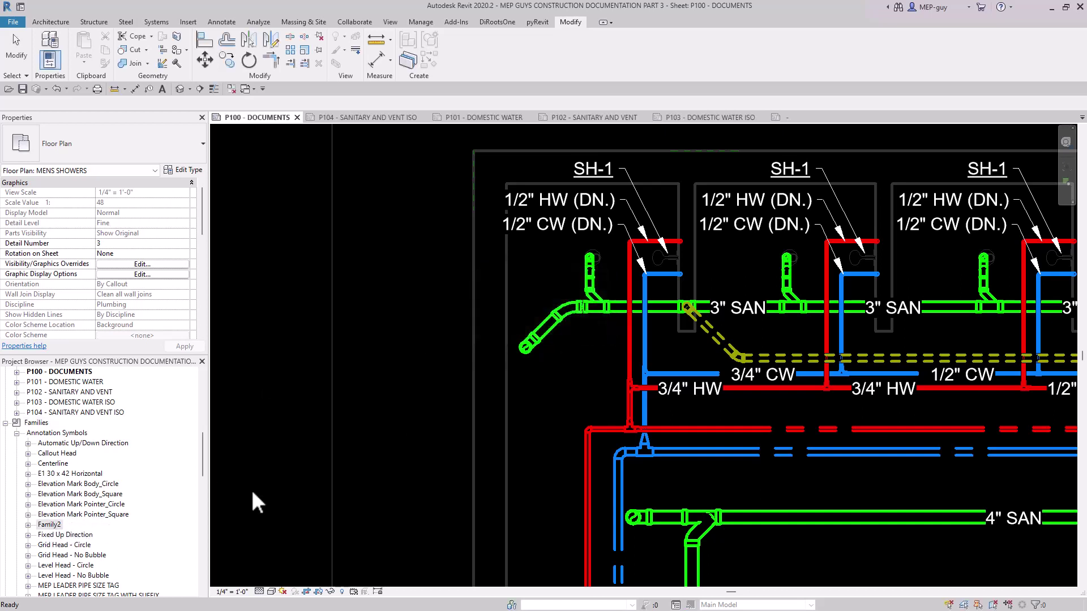
# Rename the loaded Family2 annotation family to PIPE SIZE TAG.
pyautogui.click(27, 524)
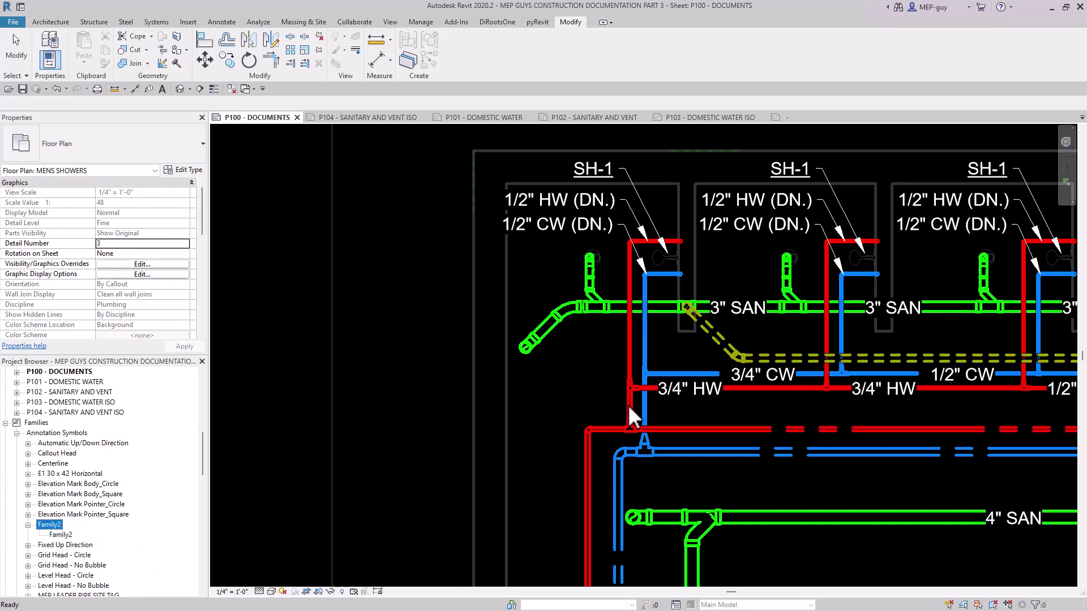
pyautogui.rightClick(59, 529)
pyautogui.click(102, 431)
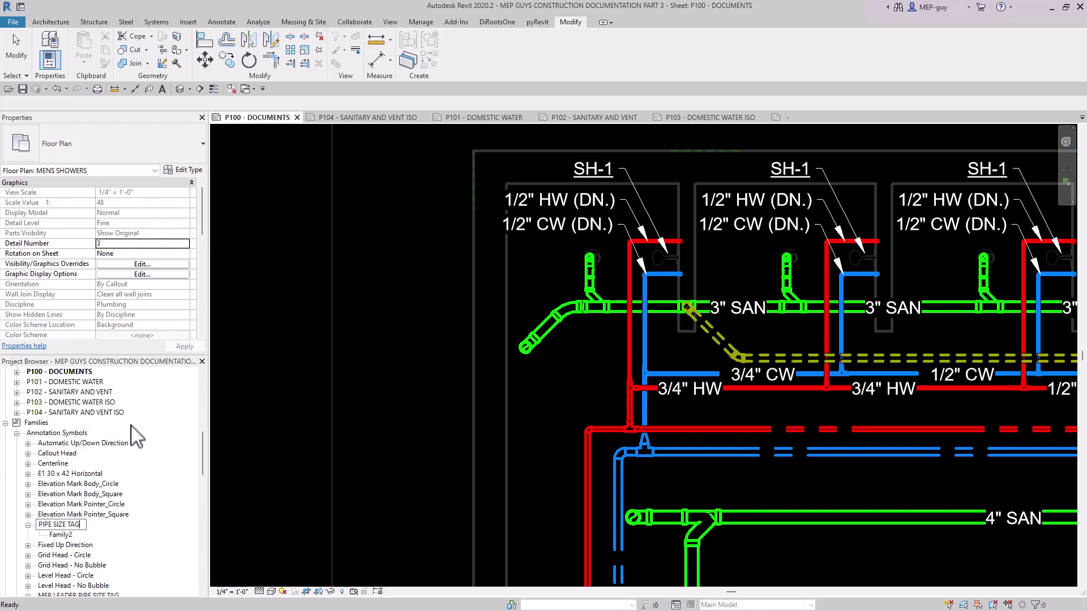
pyautogui.click(73, 506)
# Rename the type under the PIPE SIZE TAG family to ARROW.
pyautogui.scroll(-5, 74, 513)
pyautogui.click(58, 504)
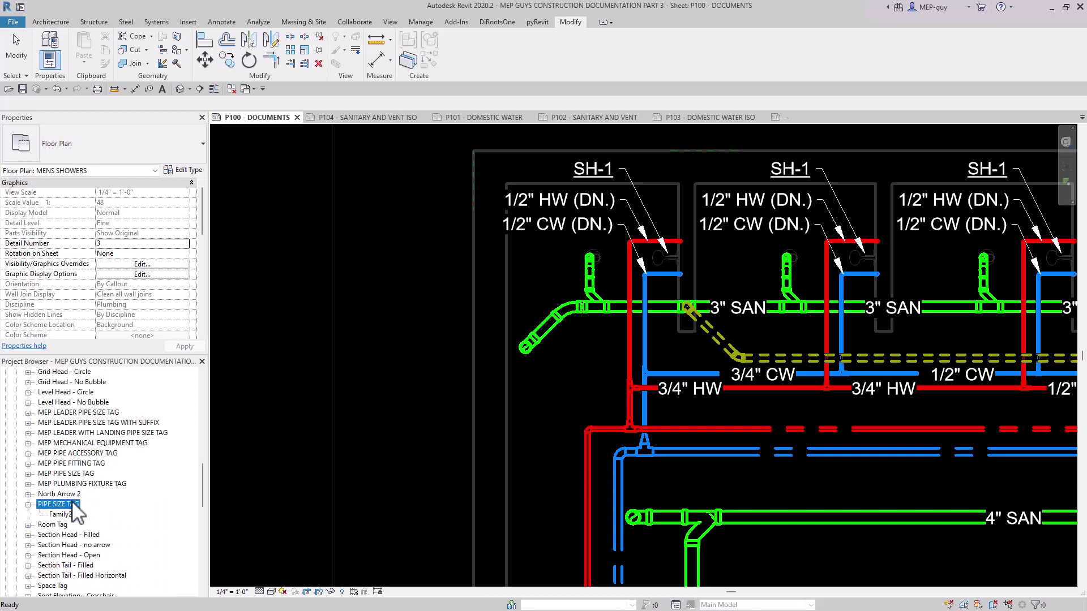
pyautogui.click(61, 516)
pyautogui.click(65, 517)
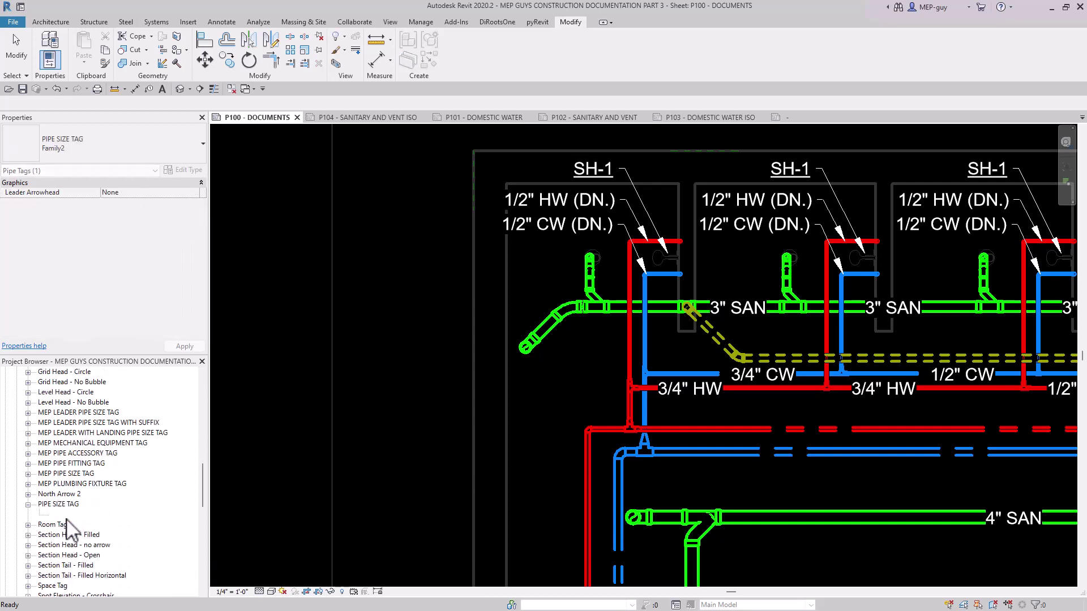
pyautogui.press('Return')
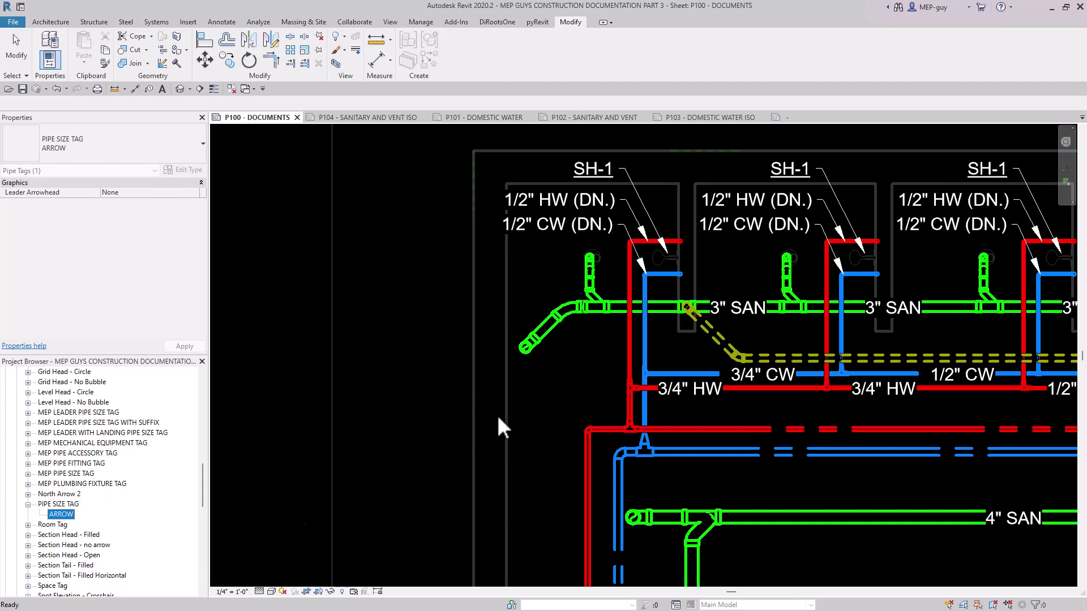
# Tag the short vertical hot water pipe above the main by category, with a horizontal tag and attached-end leader.
pyautogui.press('t')
pyautogui.press('g')
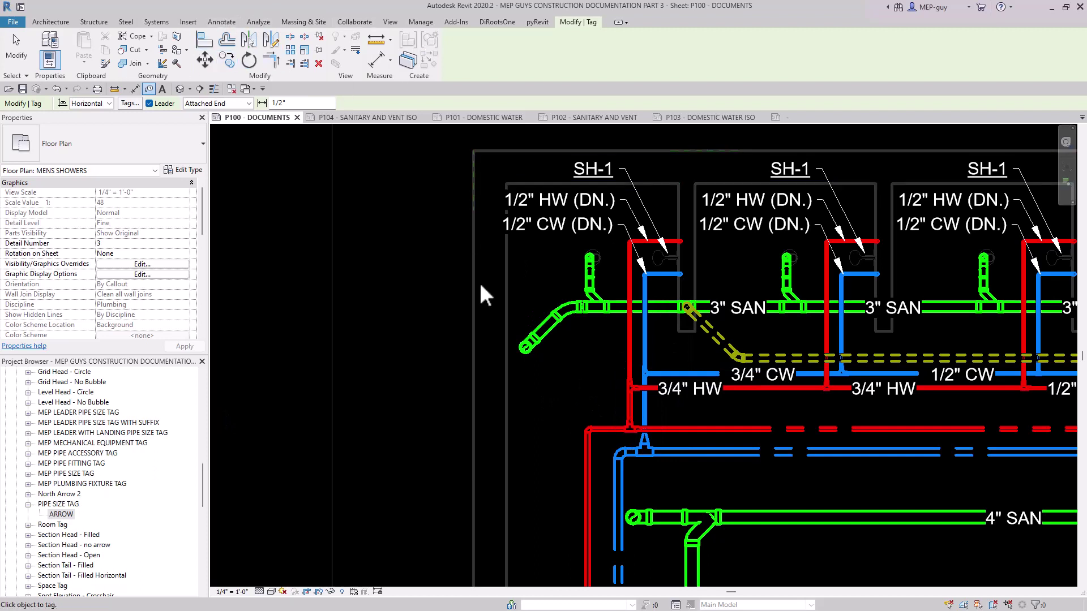
pyautogui.click(627, 405)
pyautogui.scroll(4, 611, 409)
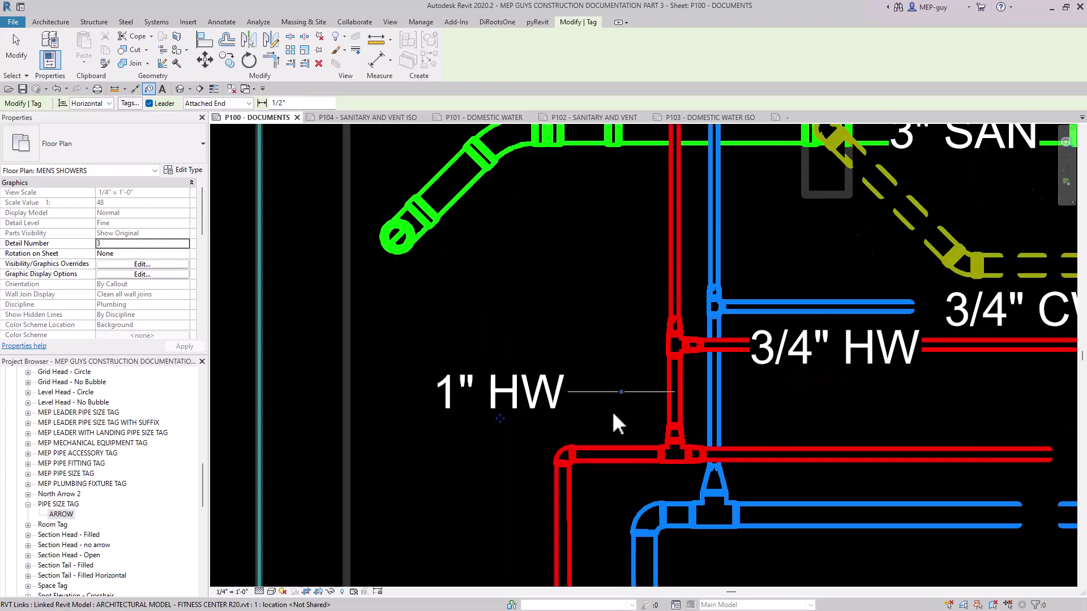
pyautogui.scroll(2, 618, 422)
pyautogui.scroll(-1, 619, 423)
pyautogui.press('Escape')
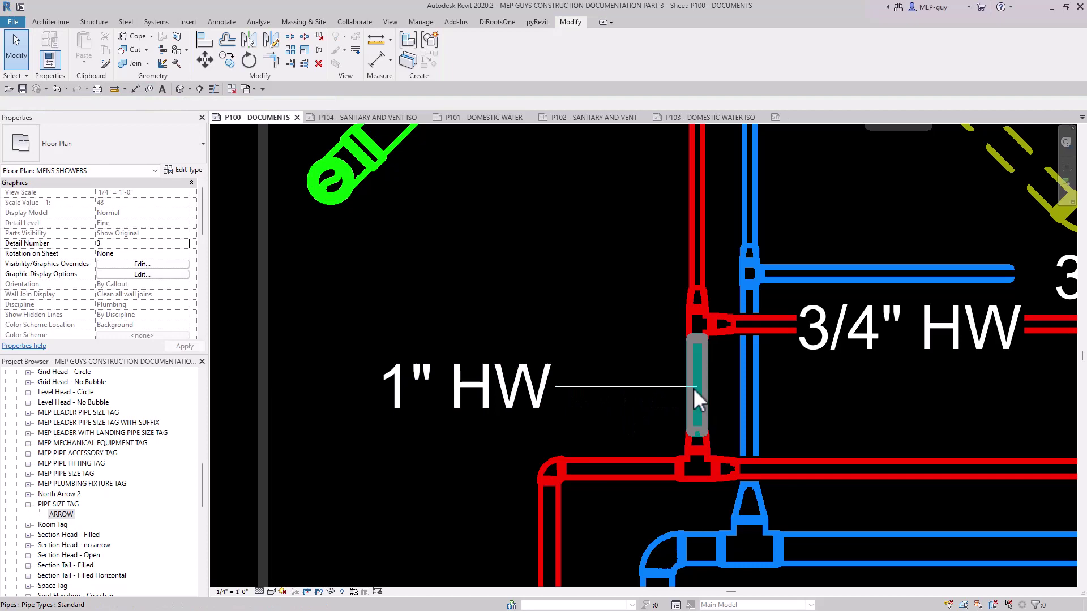
# Assign a filled arrowhead to the leader of the PIPE SIZE TAG family's ARROW type.
pyautogui.click(579, 387)
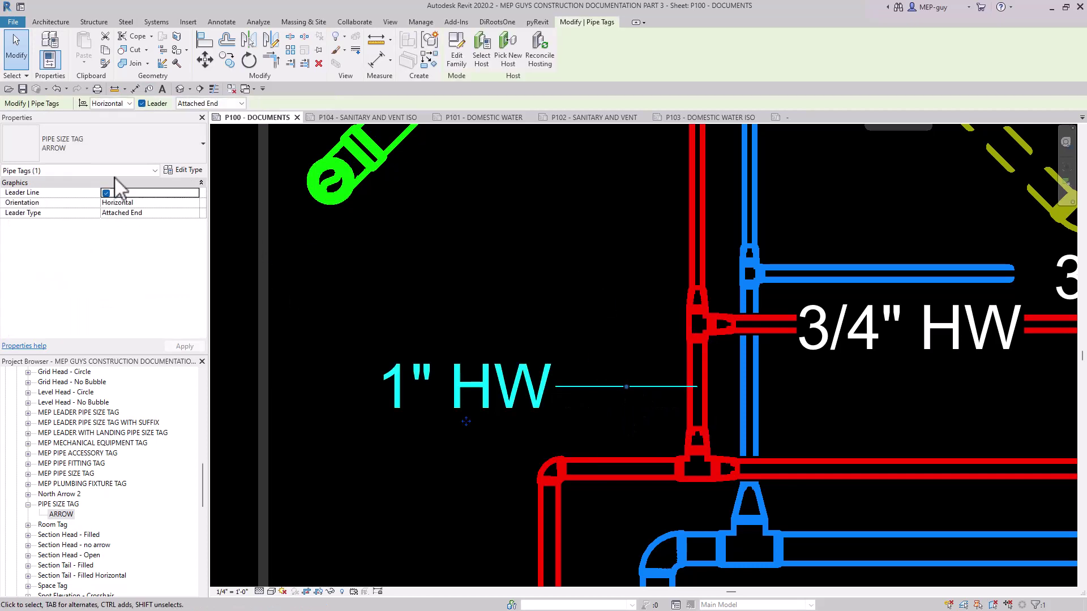
pyautogui.click(188, 171)
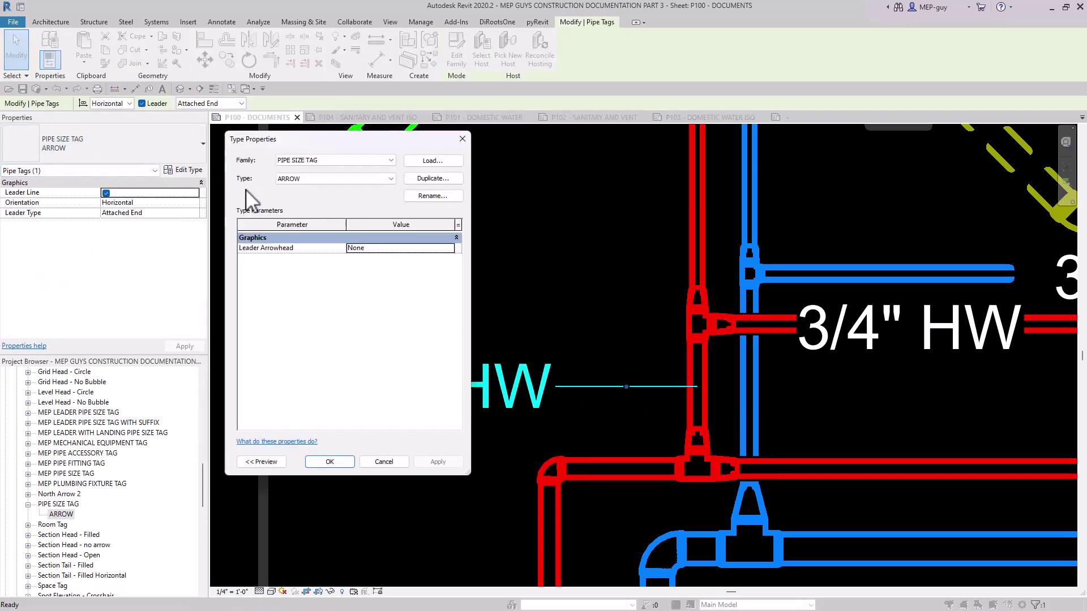
pyautogui.click(400, 249)
pyautogui.click(449, 248)
pyautogui.click(399, 283)
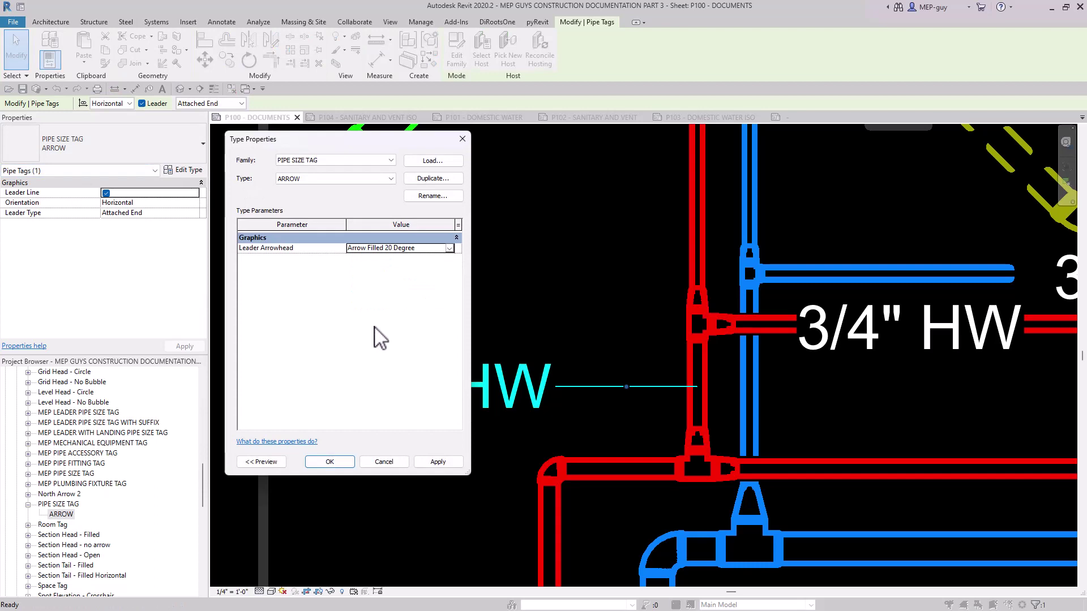
pyautogui.click(339, 466)
pyautogui.press('Escape')
pyautogui.scroll(-2, 589, 376)
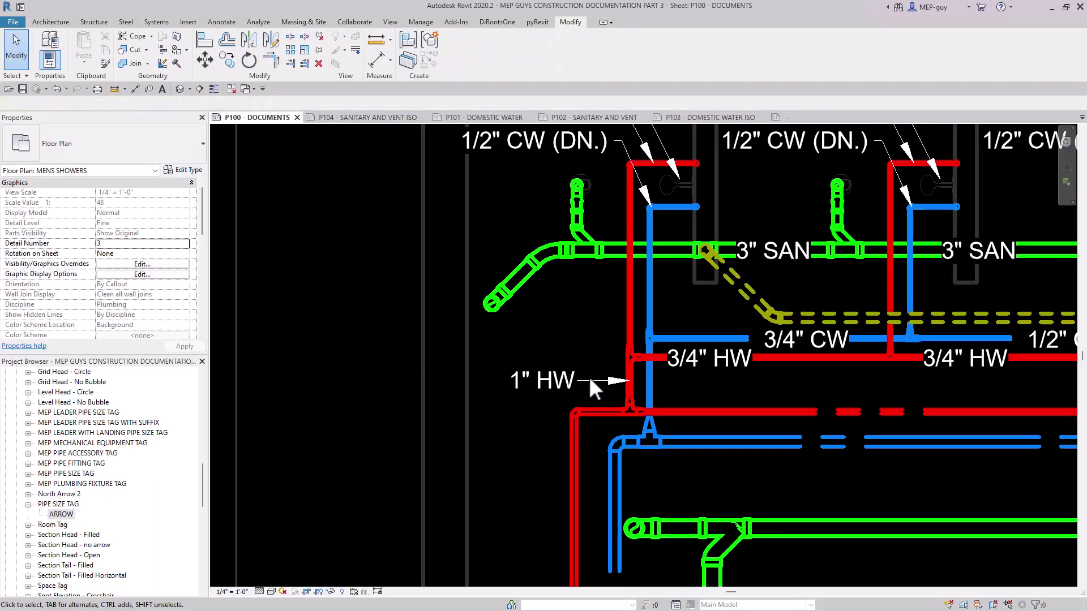
pyautogui.moveTo(572, 446); pyautogui.dragTo(594, 476, button='middle')
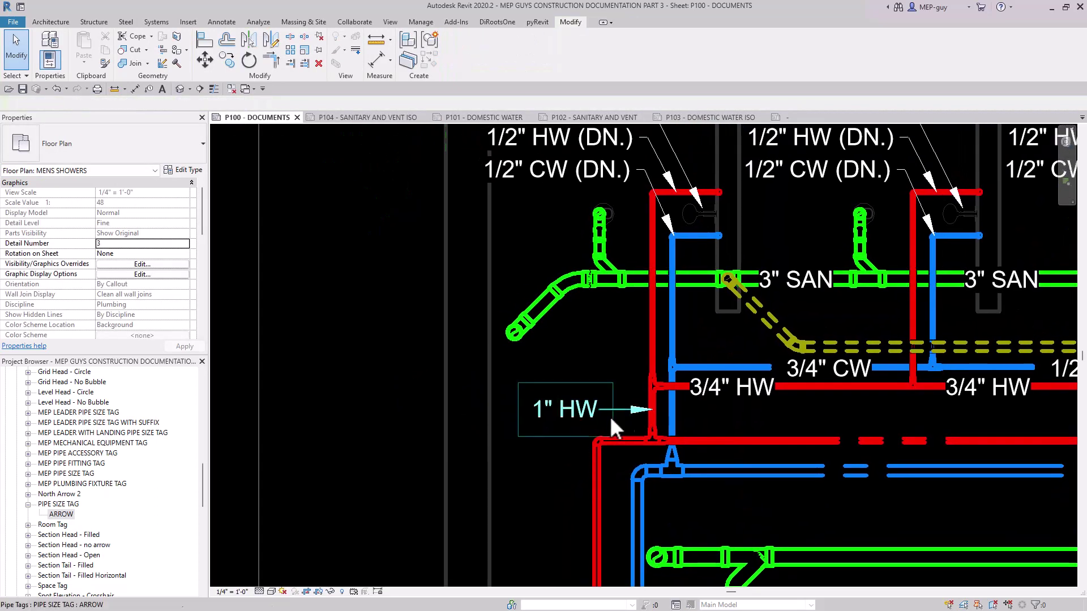
# Create a similar PIPE SIZE TAG with an attached-end leader on the vertical hot water pipe running down from the main.
pyautogui.click(578, 409)
pyautogui.rightClick(579, 408)
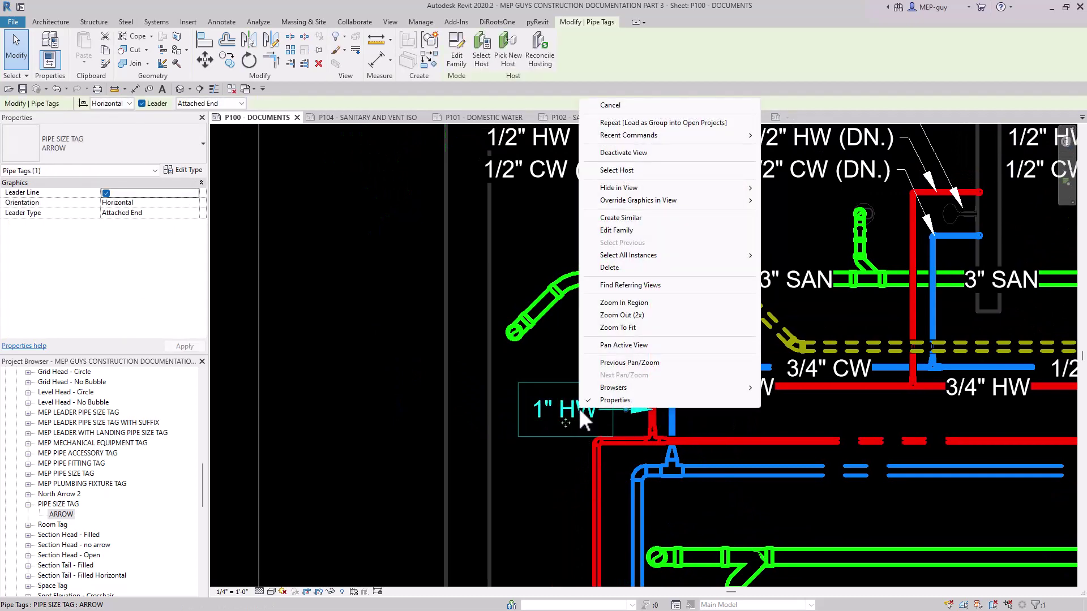
pyautogui.click(621, 218)
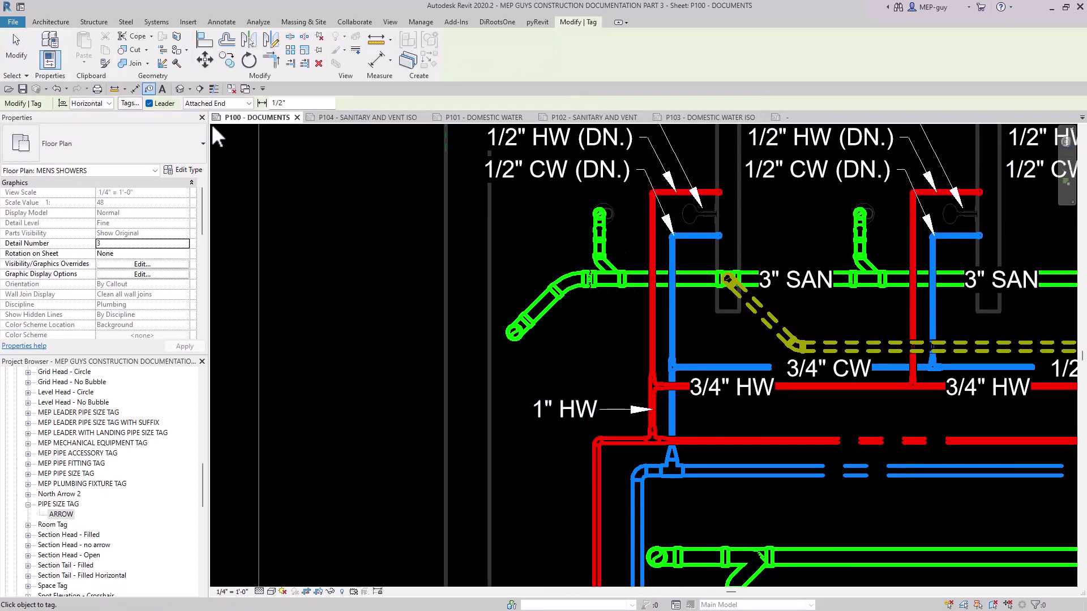
pyautogui.click(150, 103)
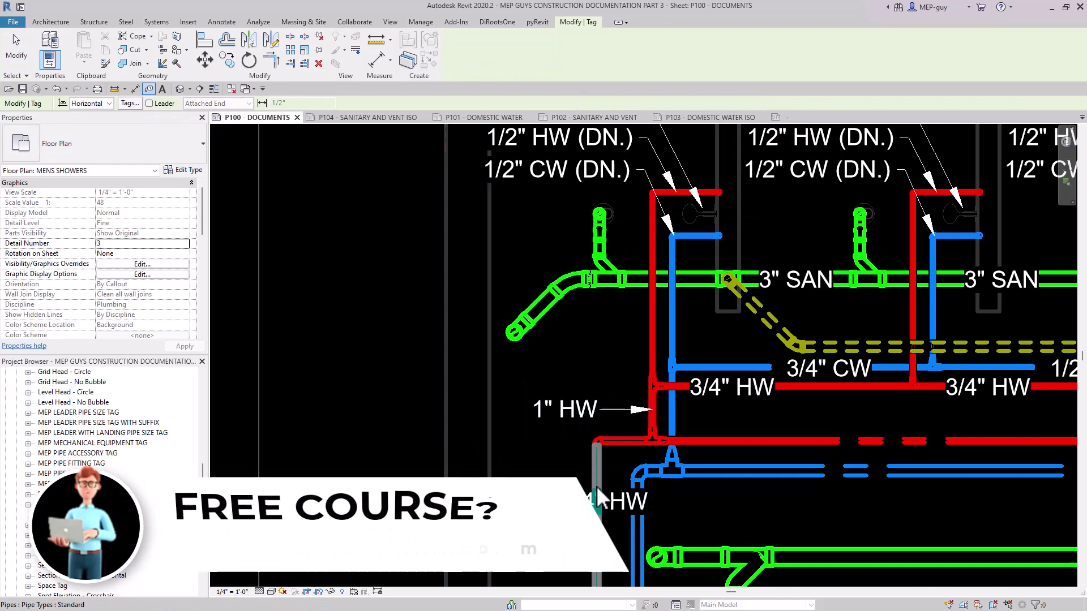
pyautogui.scroll(-2, 613, 373)
pyautogui.scroll(5, 613, 484)
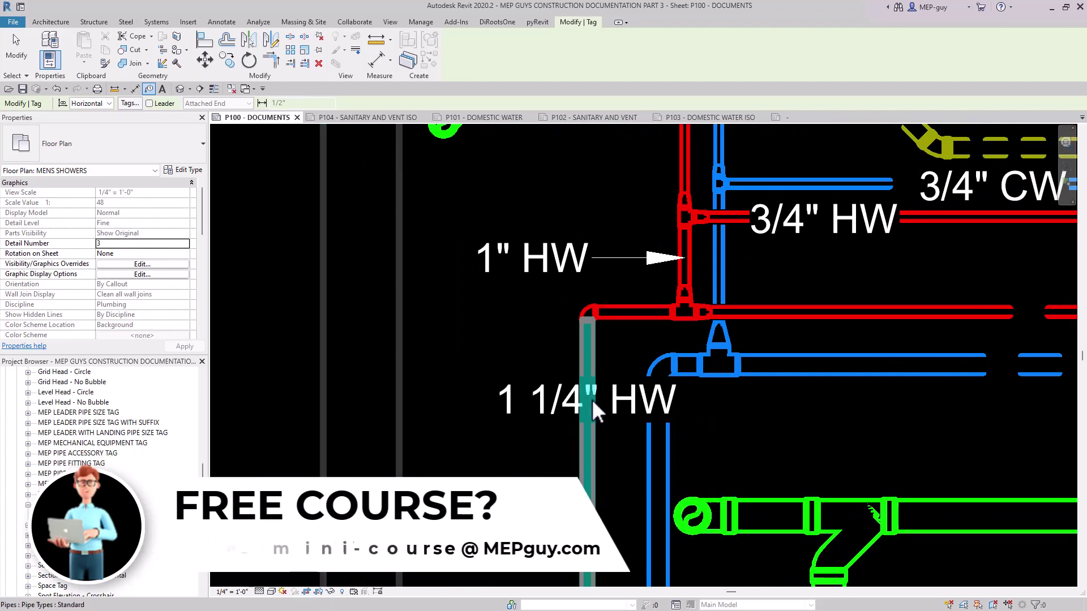
pyautogui.click(149, 104)
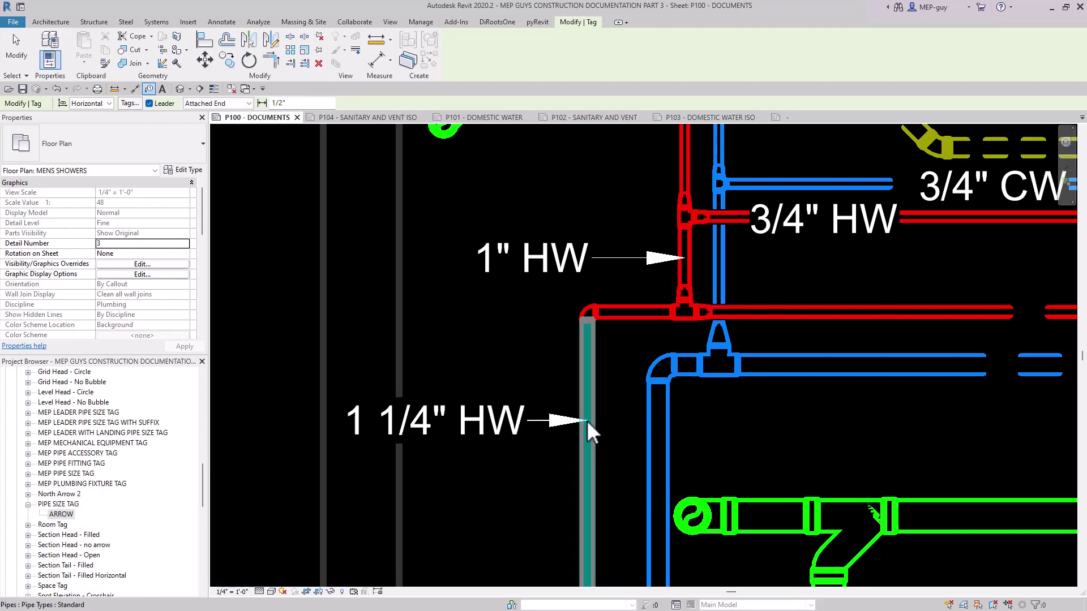
pyautogui.click(586, 433)
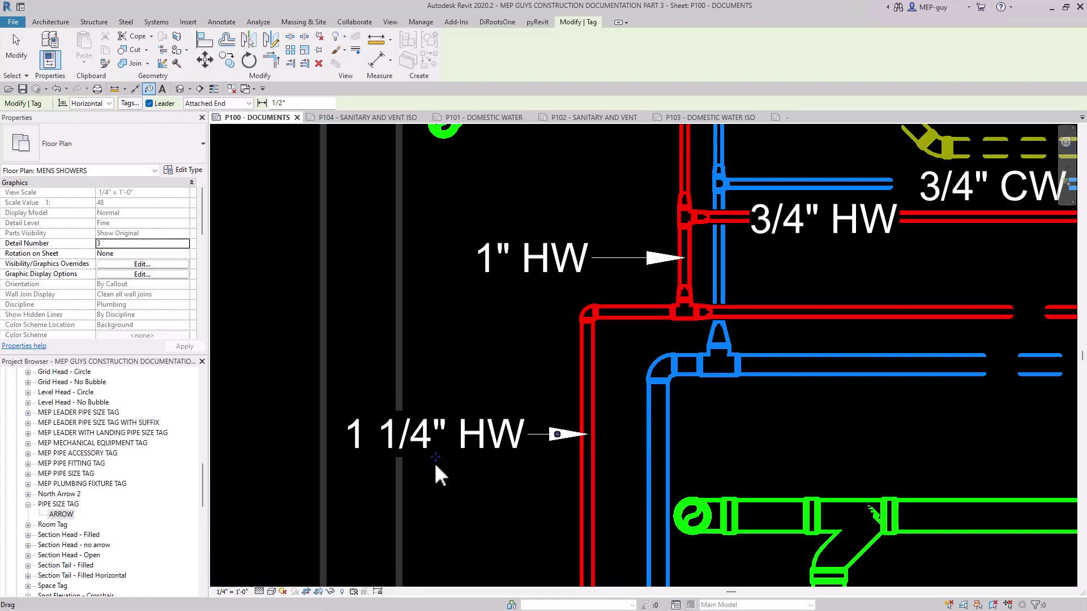
pyautogui.press('Escape')
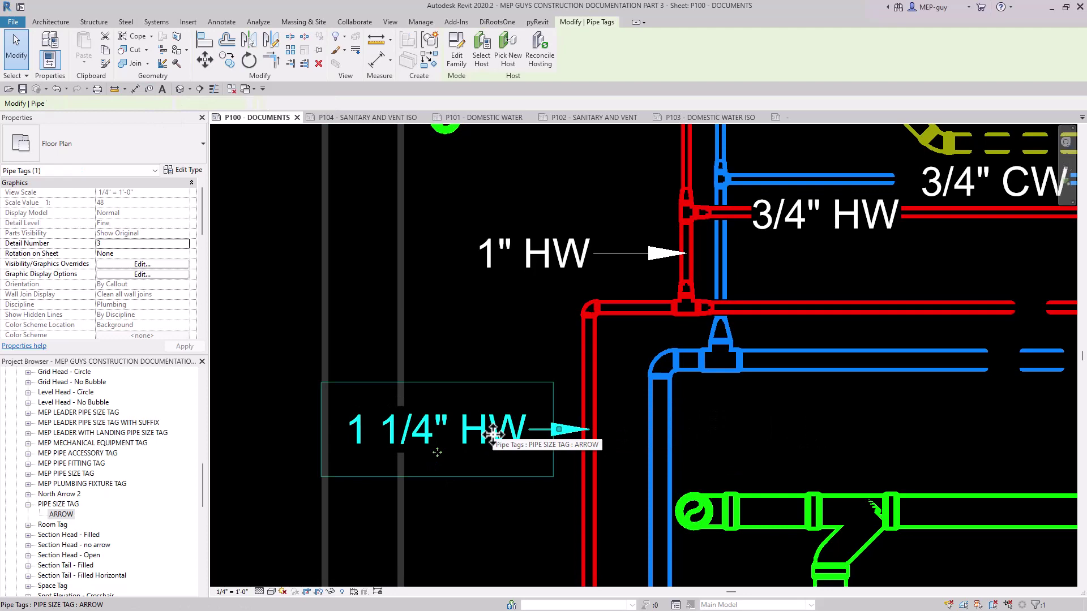
# Give the 1 1/4" HW tag a Free End leader, move its text up and away from the pipe, and add a horizontal landing.
pyautogui.click(486, 435)
pyautogui.click(210, 104)
pyautogui.click(203, 123)
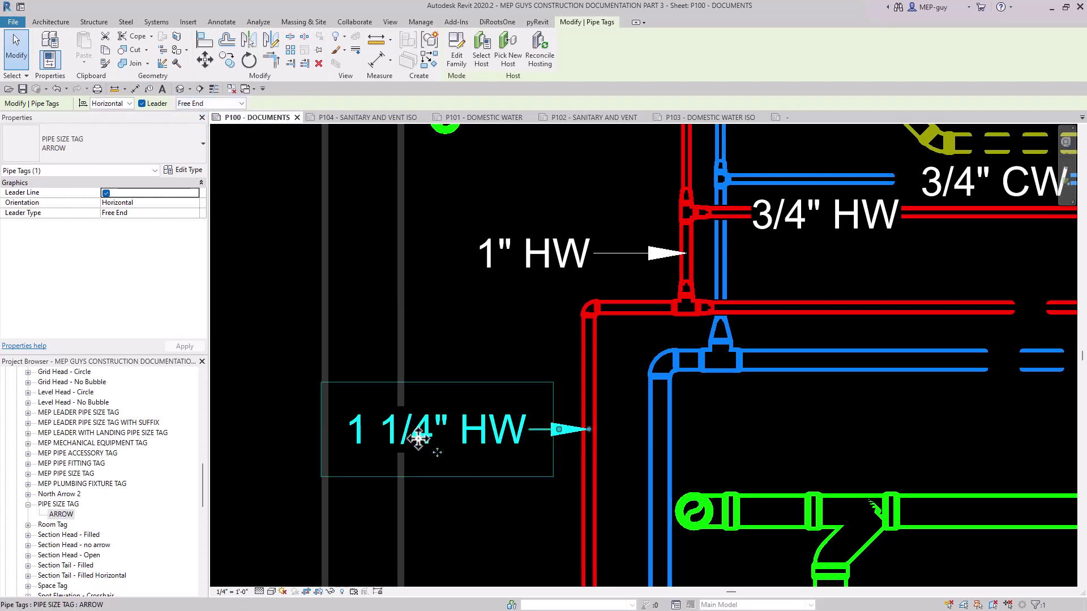
pyautogui.moveTo(438, 454); pyautogui.dragTo(266, 325)
pyautogui.scroll(-4, 422, 334)
pyautogui.moveTo(425, 351); pyautogui.dragTo(352, 315)
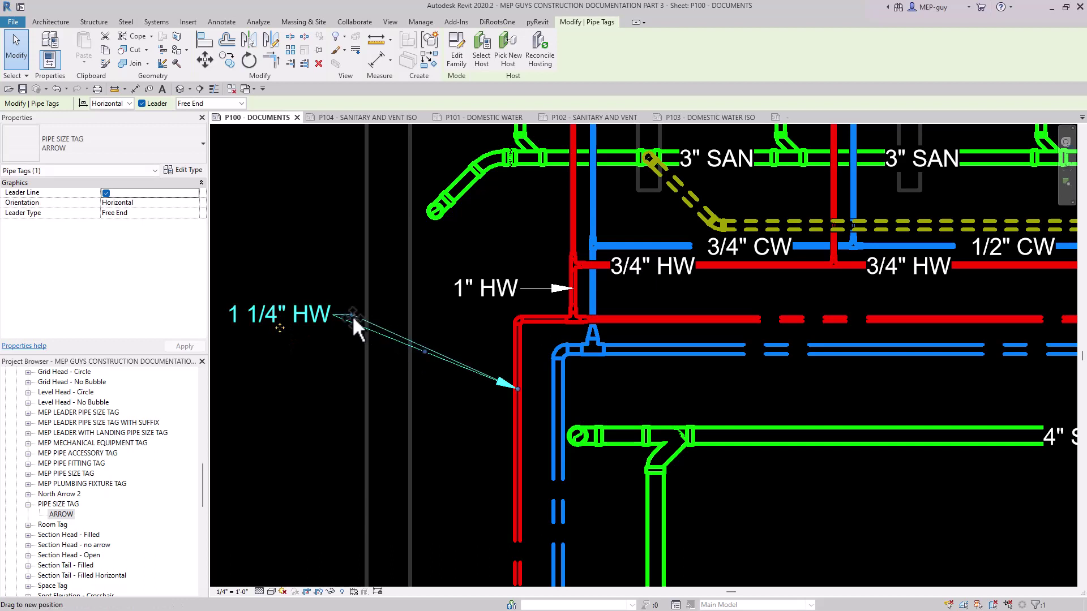
pyautogui.click(447, 312)
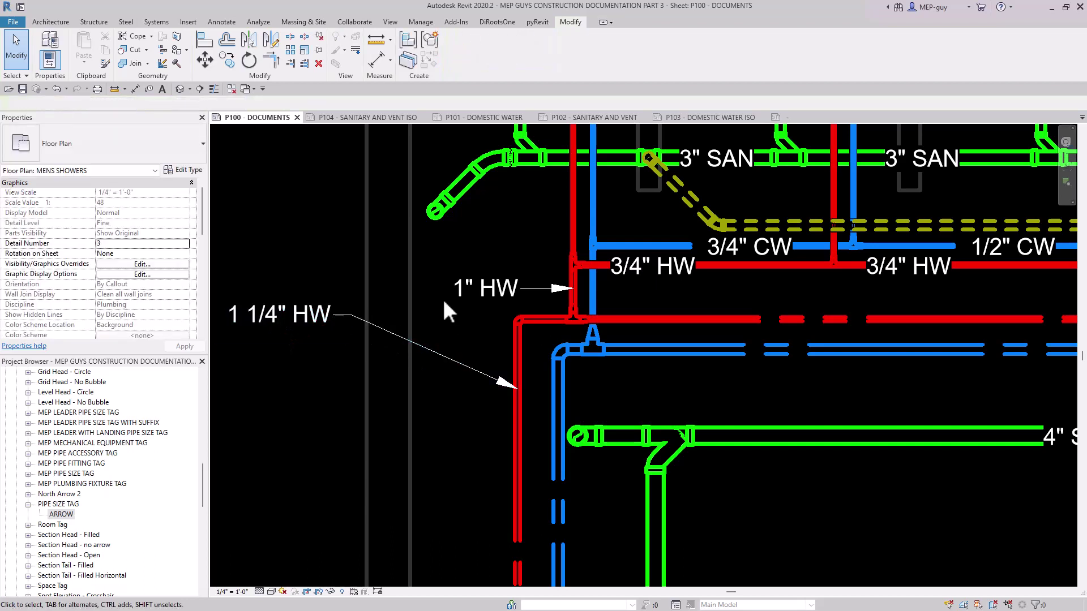
# Move the 1" HW tag away from its pipe so its text stacks above and right-aligns with the 1 1/4" HW tag.
pyautogui.click(291, 324)
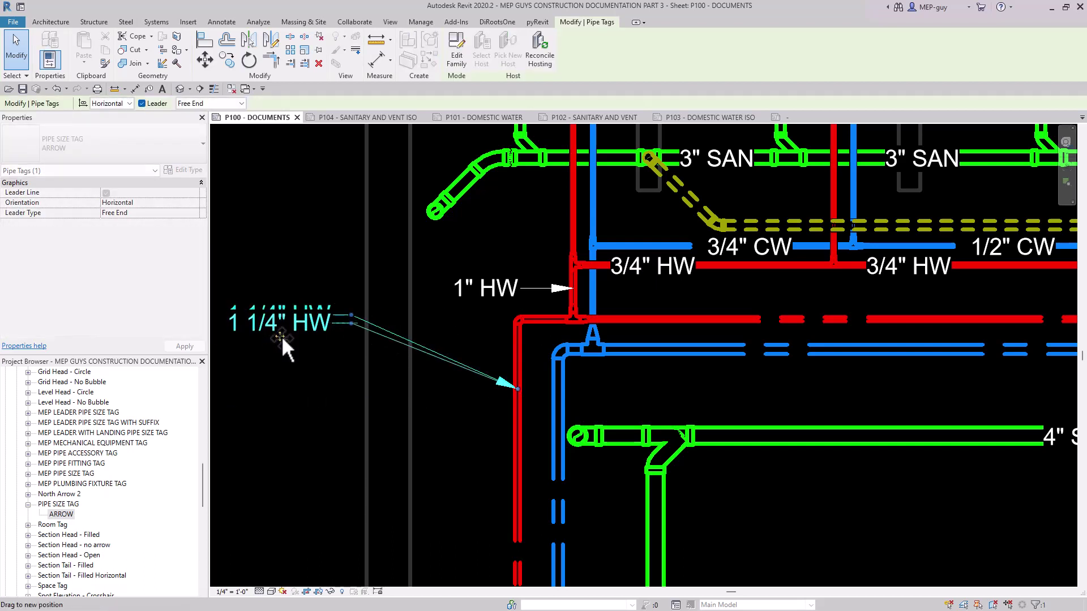
pyautogui.click(498, 297)
pyautogui.scroll(-2, 537, 303)
pyautogui.moveTo(511, 305); pyautogui.dragTo(366, 370)
pyautogui.scroll(2, 395, 343)
# Copy the 1 1/4" HW tag below itself, and nudge the original down to even out the spacing.
pyautogui.click(369, 299)
pyautogui.click(661, 512)
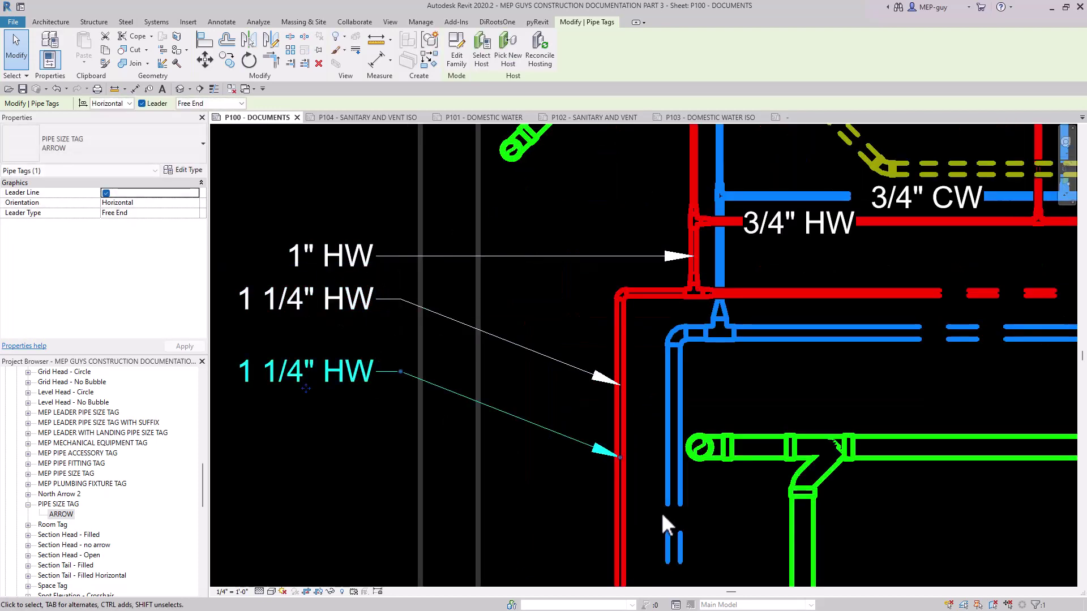
pyautogui.click(348, 311)
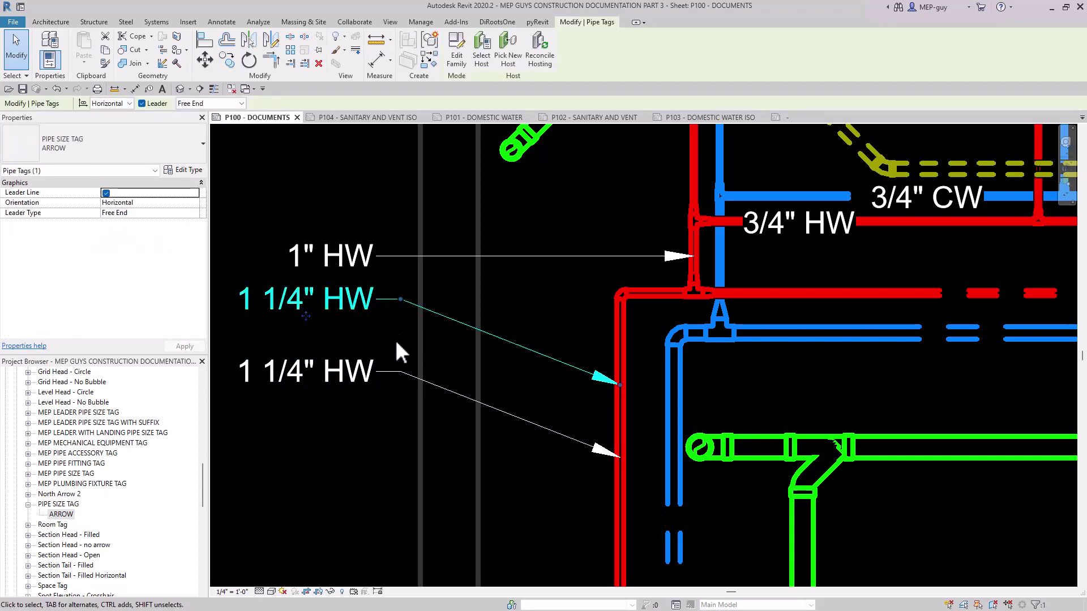
pyautogui.press('Down')
pyautogui.press('Down')
pyautogui.press('Down')
pyautogui.press('Down')
pyautogui.press('Down')
pyautogui.click(569, 443)
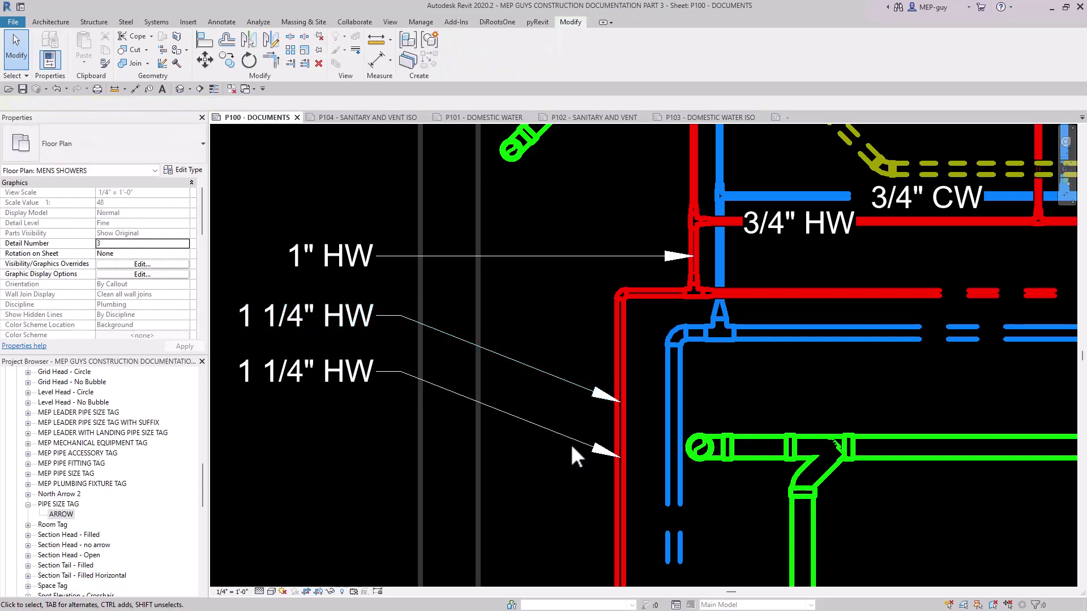
# Rehost the lowest tag to the vertical cold water pipe, with its leader arrow on that pipe.
pyautogui.click(576, 442)
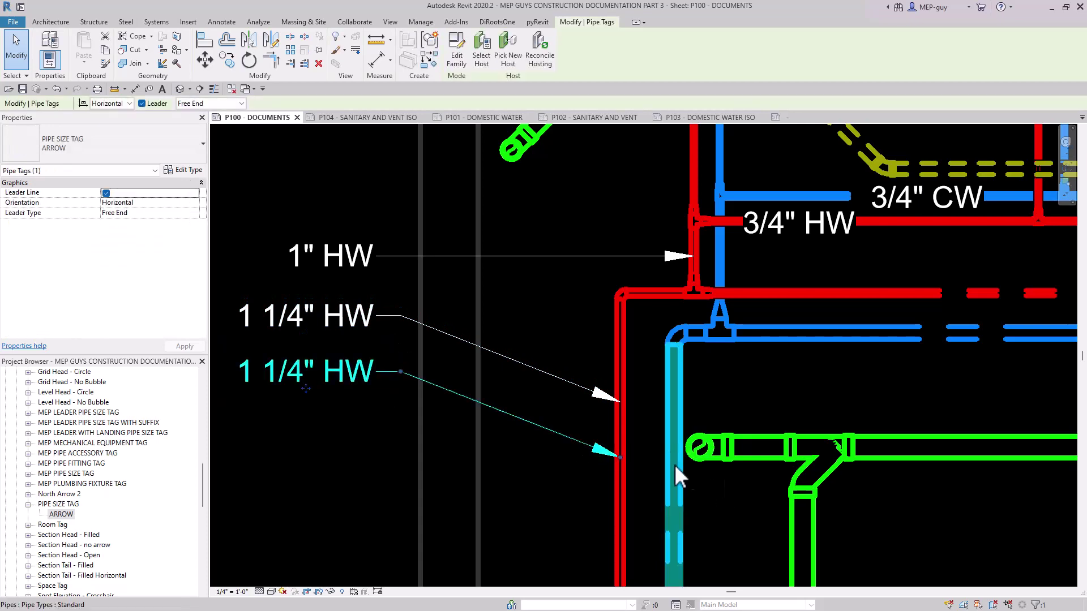
pyautogui.press('Escape')
pyautogui.scroll(-1, 740, 271)
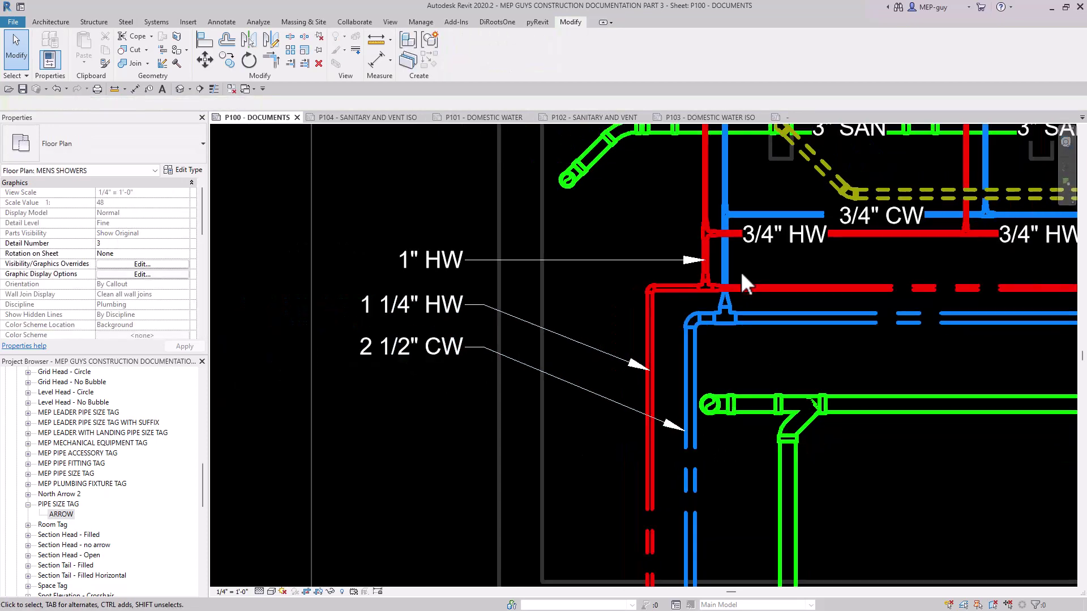
pyautogui.moveTo(839, 369); pyautogui.dragTo(824, 366, button='middle')
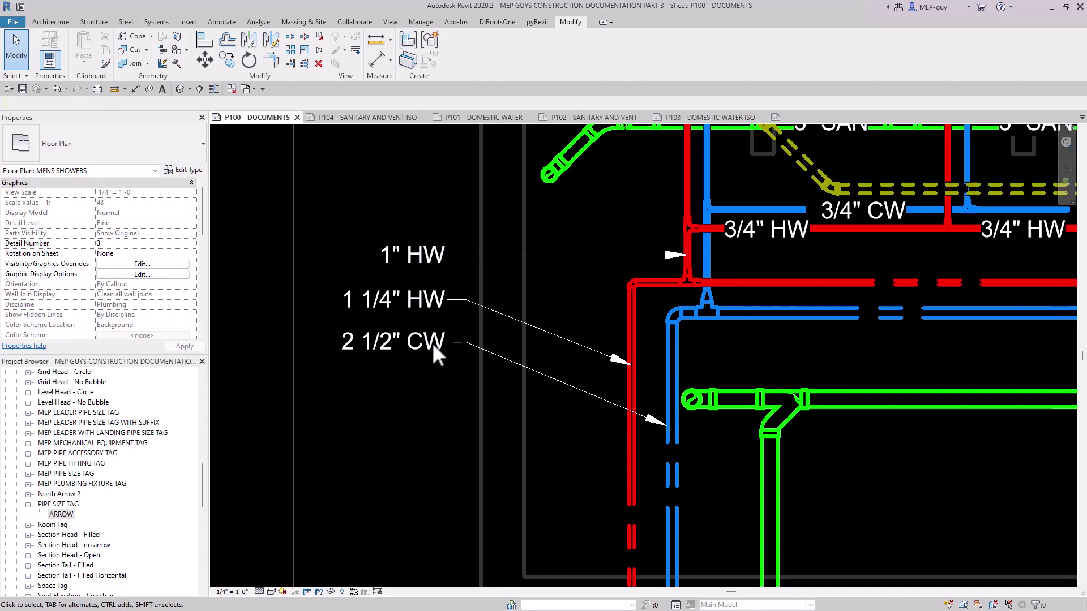
# Open the PIPE SIZE TAG family for editing and close the old Family2 file without saving it.
pyautogui.scroll(3, 430, 252)
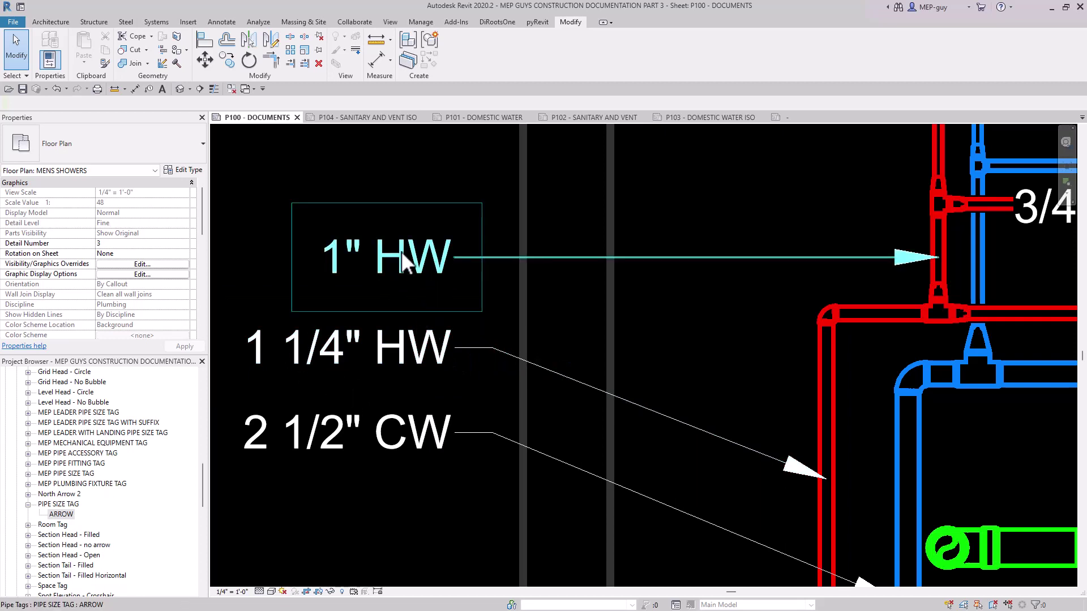
pyautogui.doubleClick(428, 264)
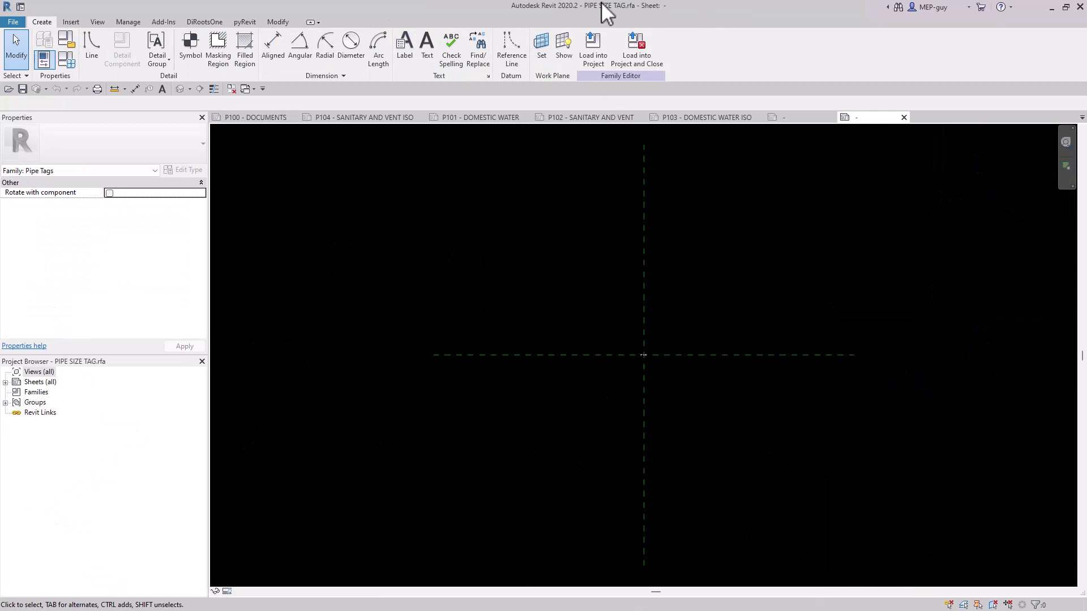
pyautogui.click(813, 120)
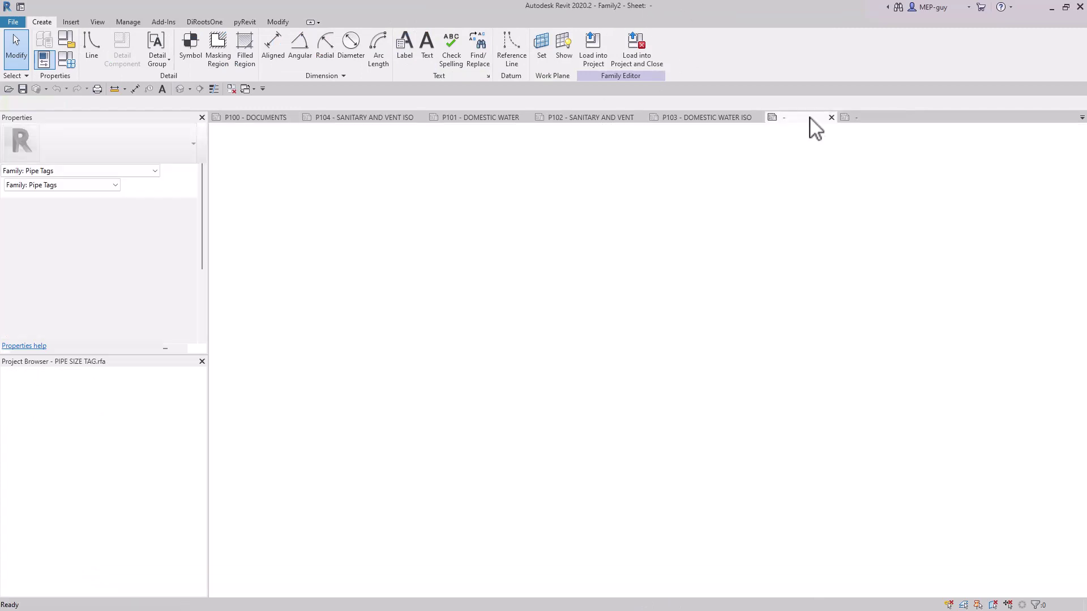
pyautogui.click(831, 118)
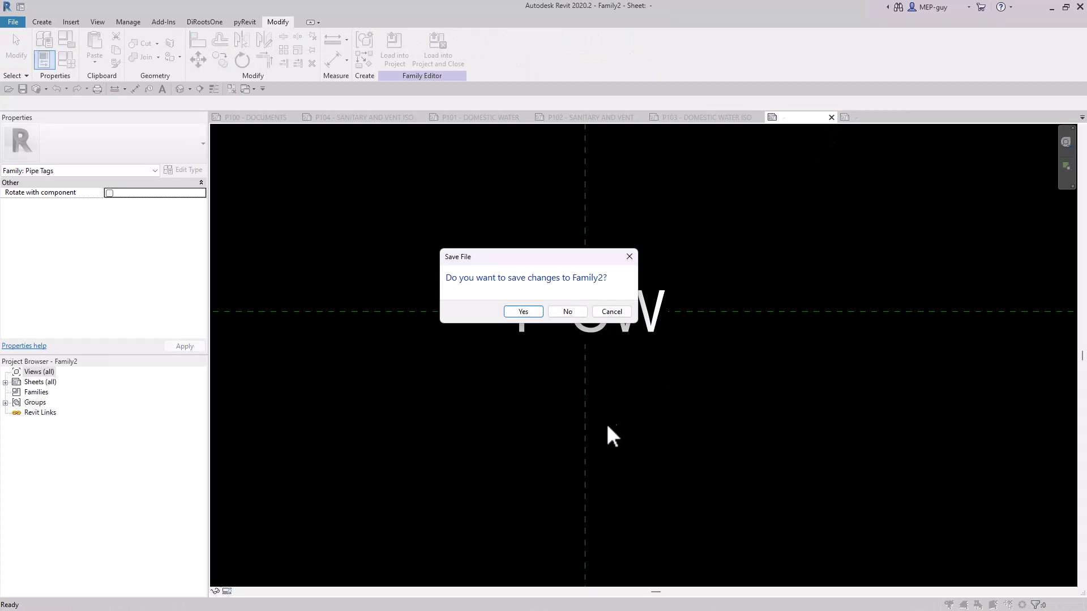
pyautogui.click(567, 311)
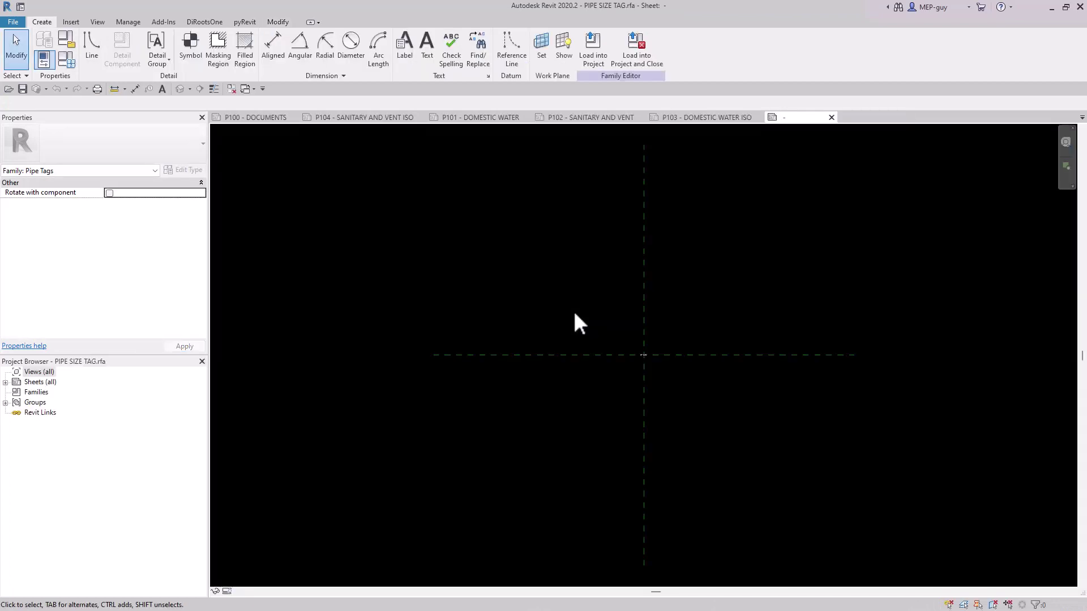
# Set the horizontal alignment of the 4" CW label to Right.
pyautogui.scroll(10, 643, 357)
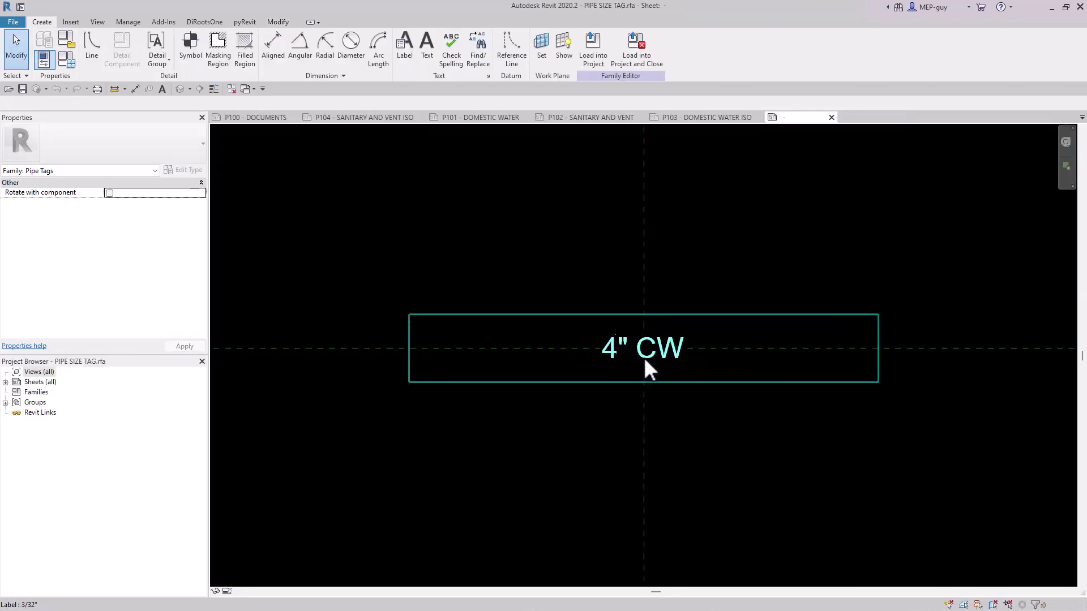
pyautogui.scroll(5, 644, 360)
pyautogui.scroll(-2, 685, 331)
pyautogui.click(685, 331)
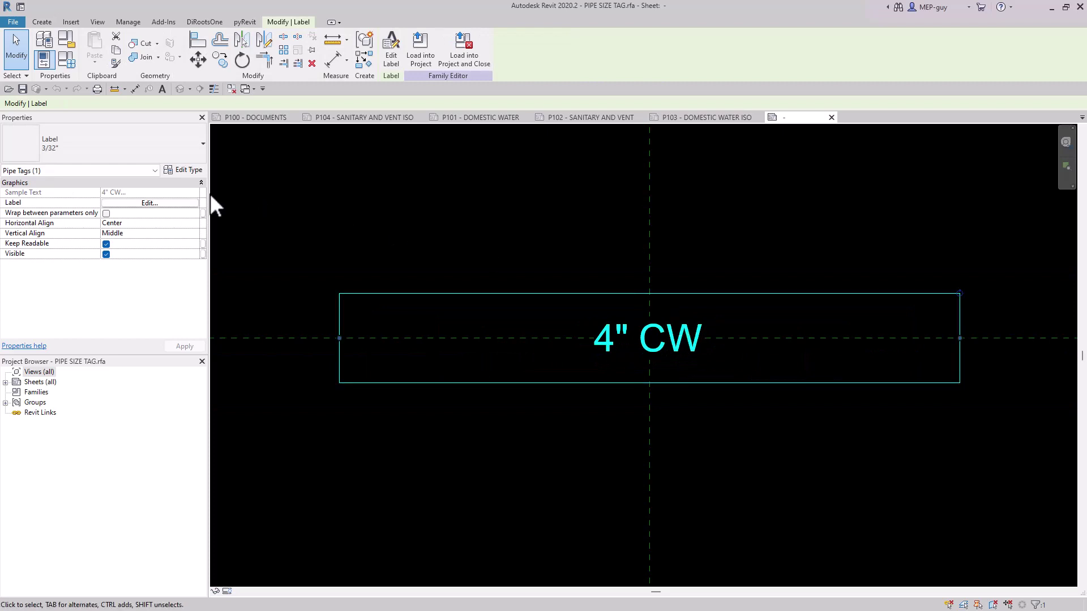
pyautogui.click(136, 223)
pyautogui.click(126, 254)
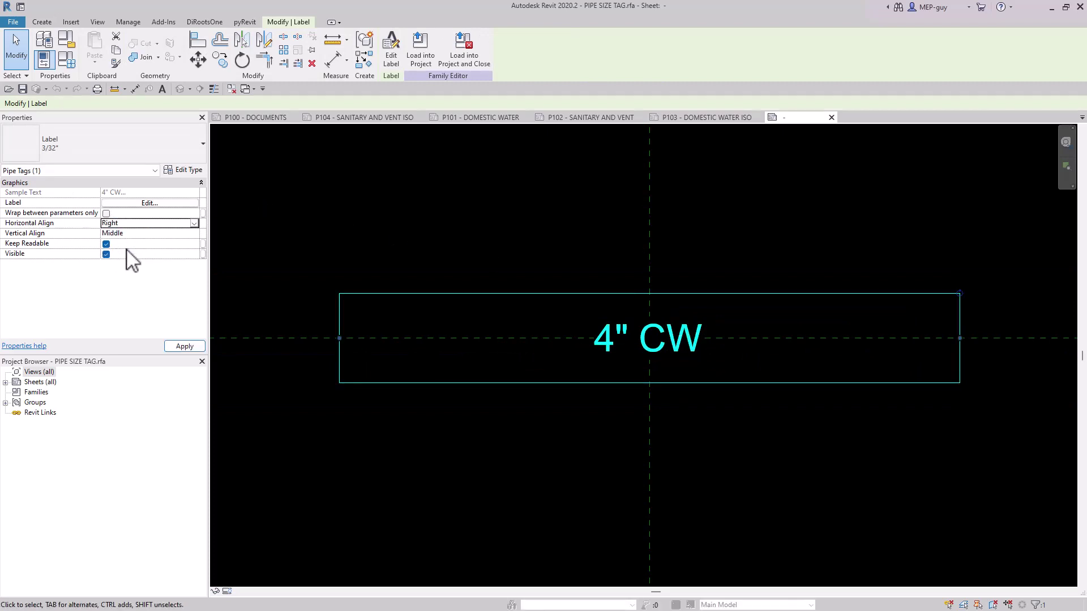
# Nudge the label left until its text sits just left of the vertical reference plane.
pyautogui.click(735, 244)
pyautogui.click(925, 335)
pyautogui.press('Left')
pyautogui.press('Left')
pyautogui.press('Left')
pyautogui.press('Left')
pyautogui.press('Left')
pyautogui.press('Left')
pyautogui.press('Left')
pyautogui.press('Left')
pyautogui.press('Left')
pyautogui.press('Left')
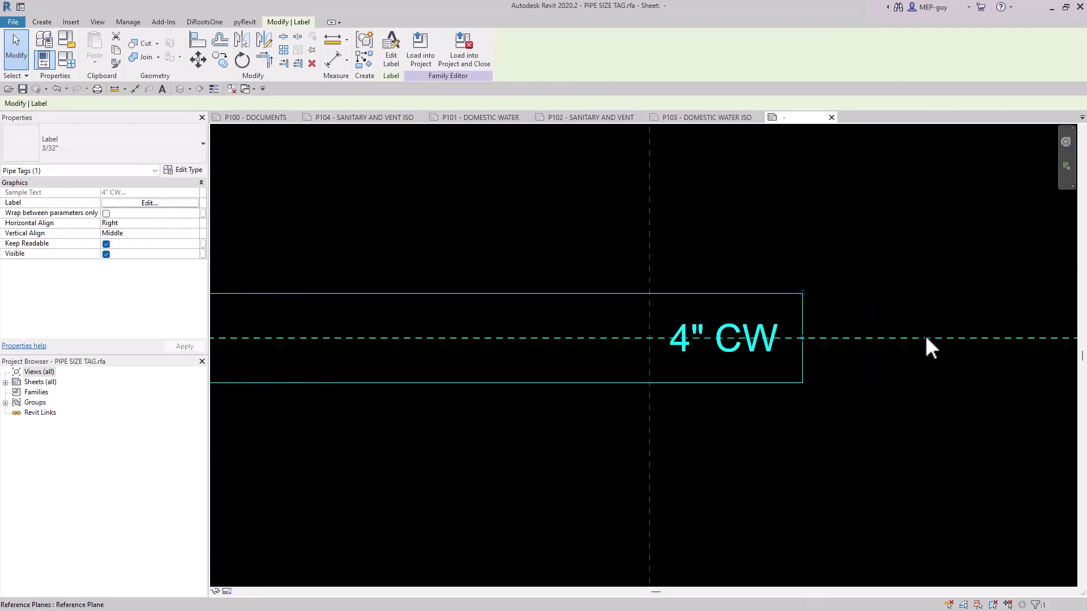
pyautogui.press('Escape')
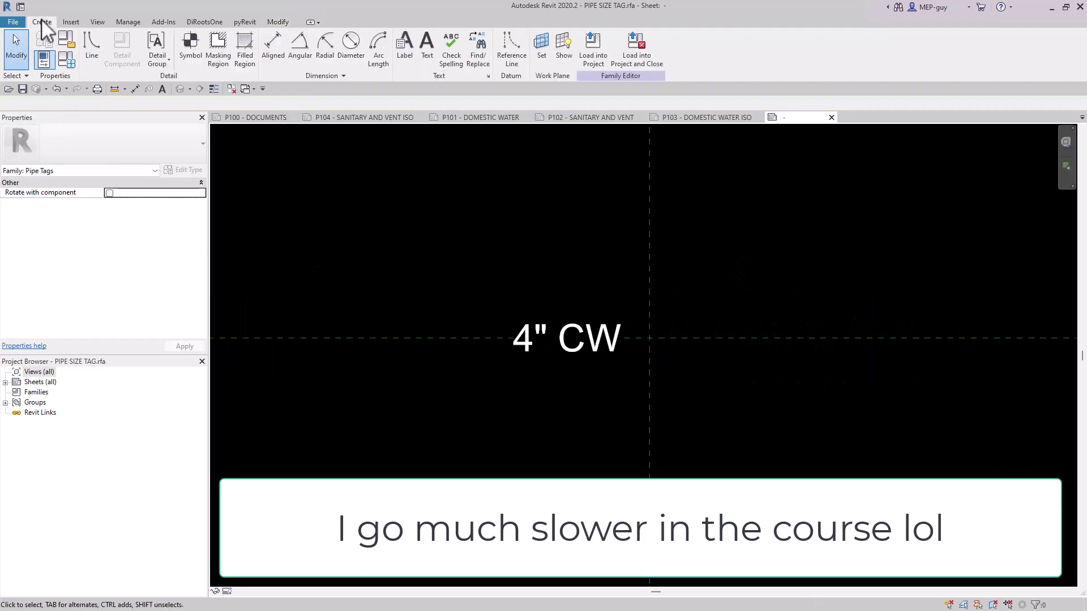
# Draw a horizontal line about 27/256" long from the reference plane intersection, heading away from the label.
pyautogui.click(92, 46)
pyautogui.scroll(4, 646, 342)
pyautogui.click(661, 326)
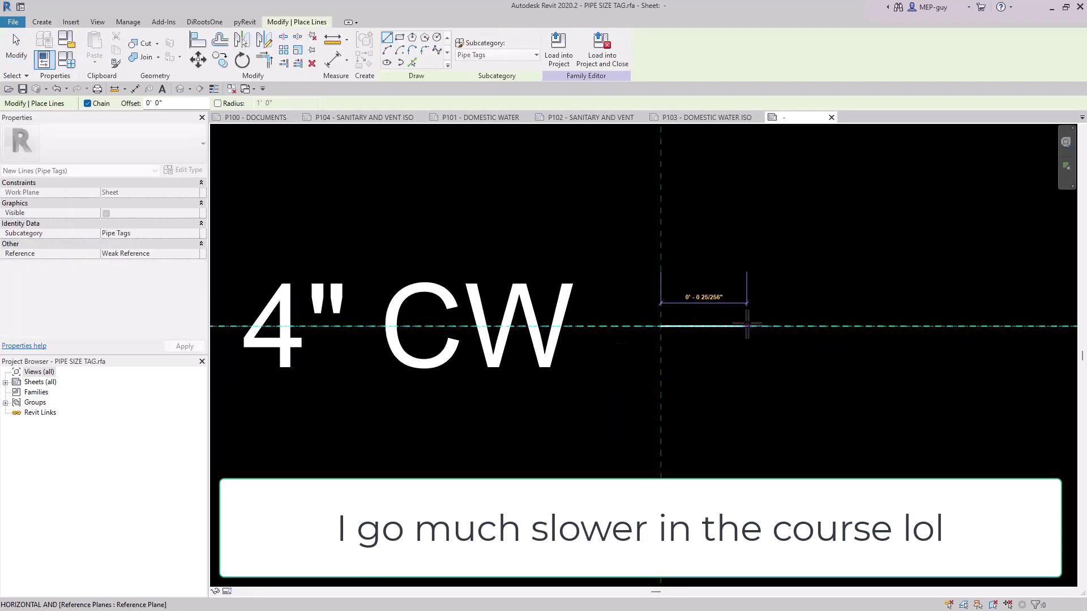
pyautogui.click(754, 326)
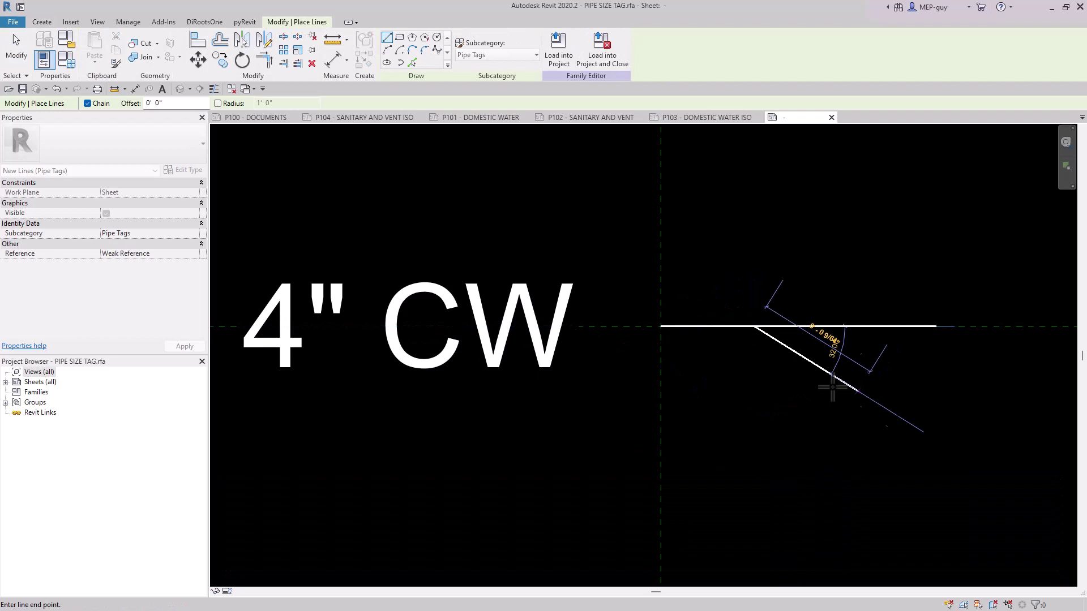
pyautogui.press('Escape')
pyautogui.press('Escape')
# Set the length of the short horizontal line to 3/32".
pyautogui.click(736, 324)
pyautogui.click(724, 294)
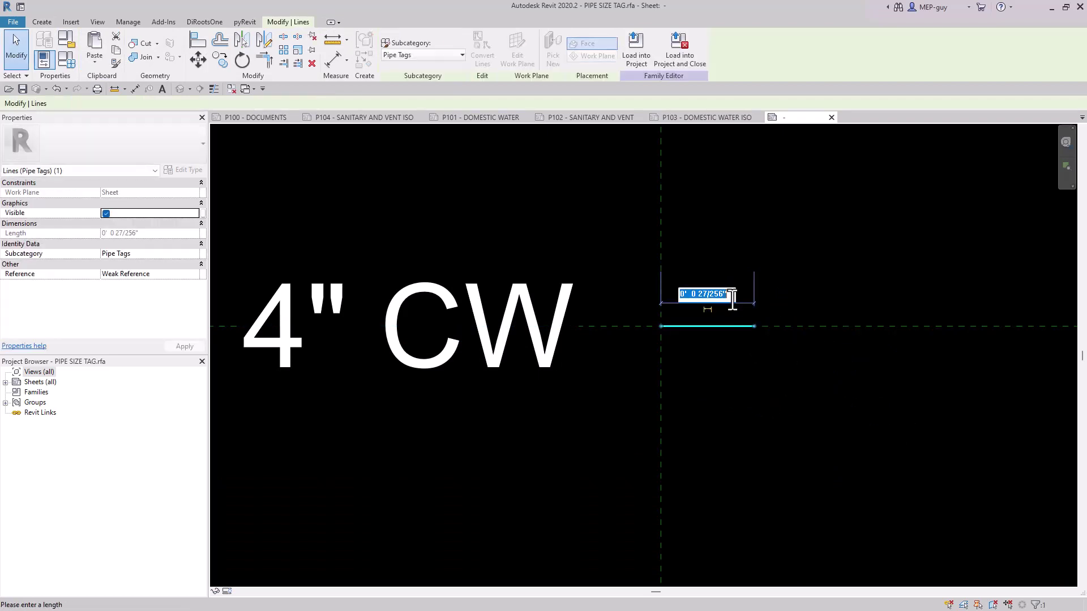
pyautogui.write('3/32"')
pyautogui.press('Return')
pyautogui.press('Escape')
# Move the short line horizontally so its start lies exactly on the vertical reference plane.
pyautogui.scroll(5, 681, 320)
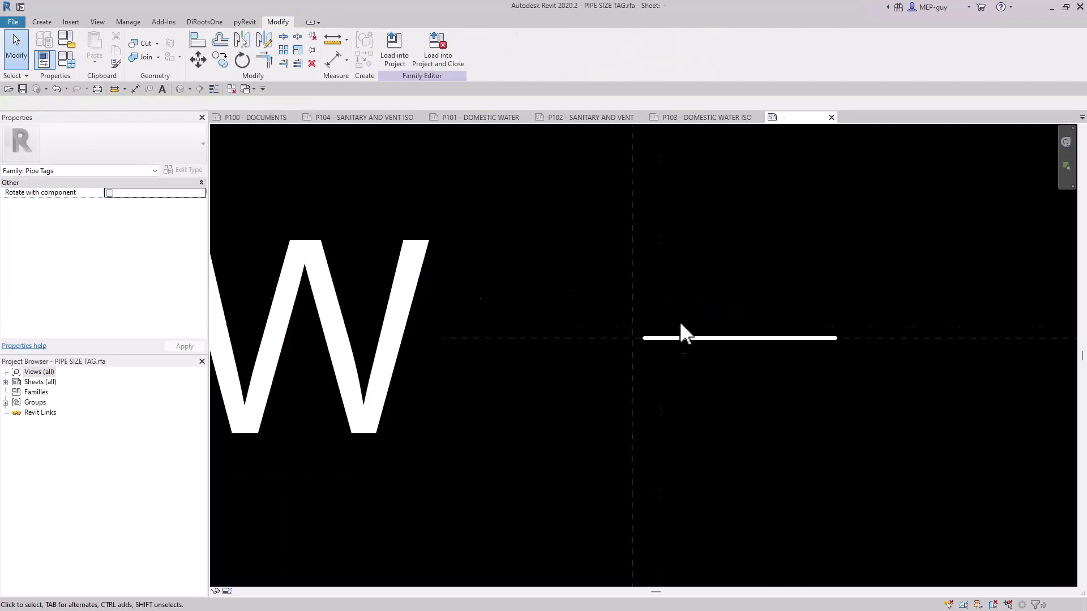
pyautogui.click(674, 339)
pyautogui.moveTo(674, 340)
pyautogui.mouseDown()
pyautogui.moveTo(647, 339)
pyautogui.moveTo(677, 341)
pyautogui.mouseUp()
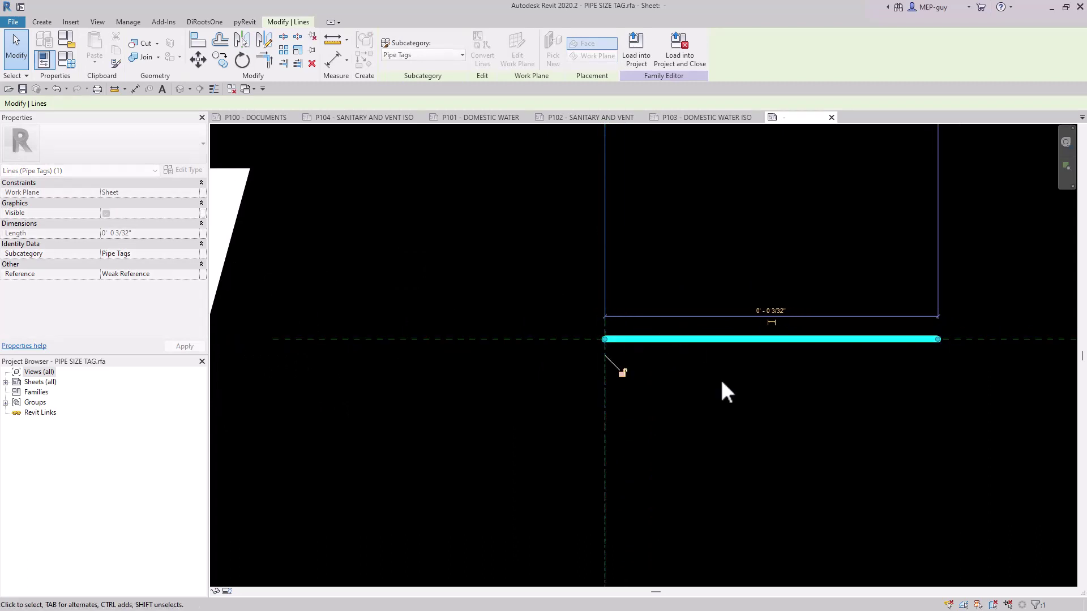
pyautogui.click(759, 466)
pyautogui.scroll(-3, 758, 467)
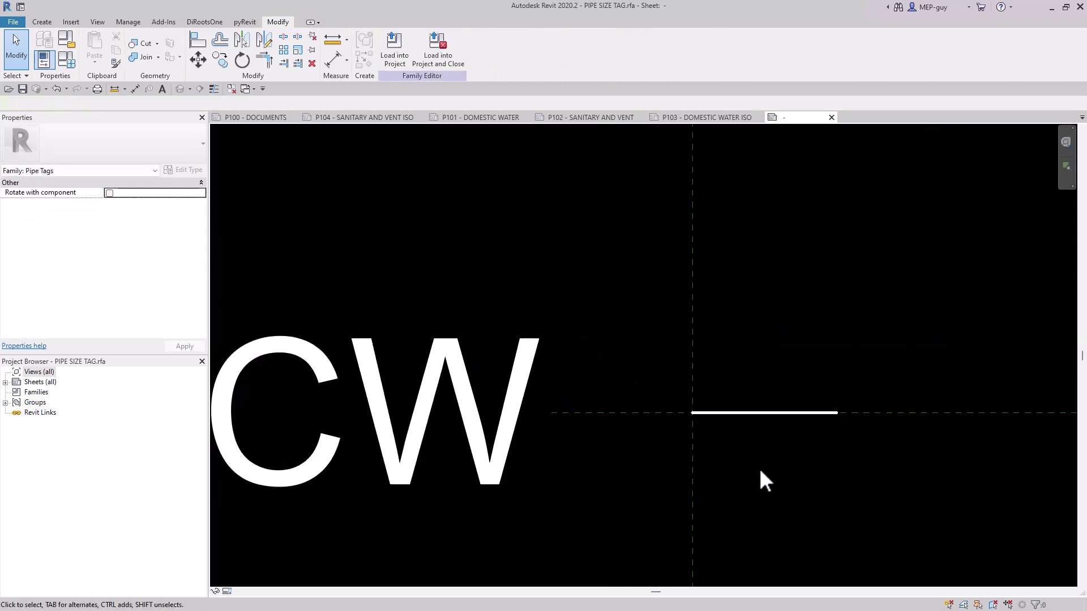
# Try shortening the landing line to 3/64" and moving it back to the vertical reference plane, and undo both changes.
pyautogui.click(780, 414)
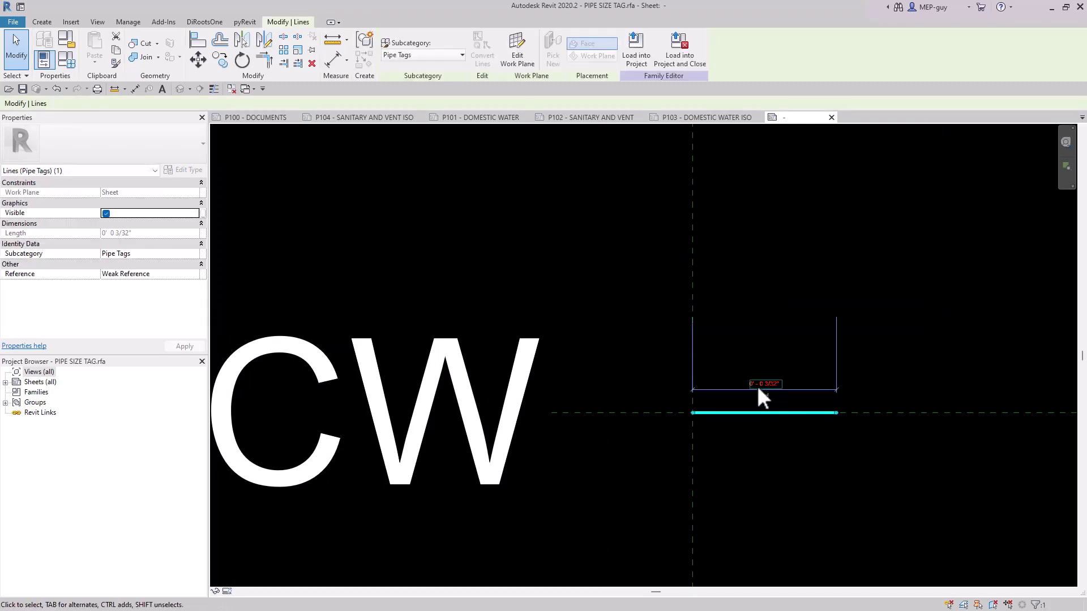
pyautogui.click(769, 380)
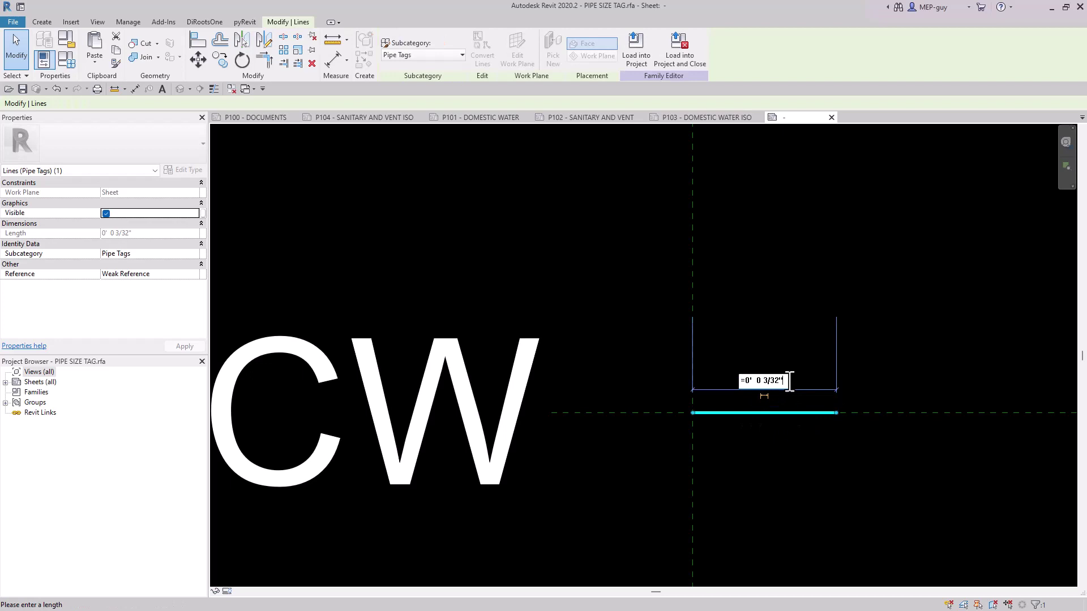
pyautogui.press('Return')
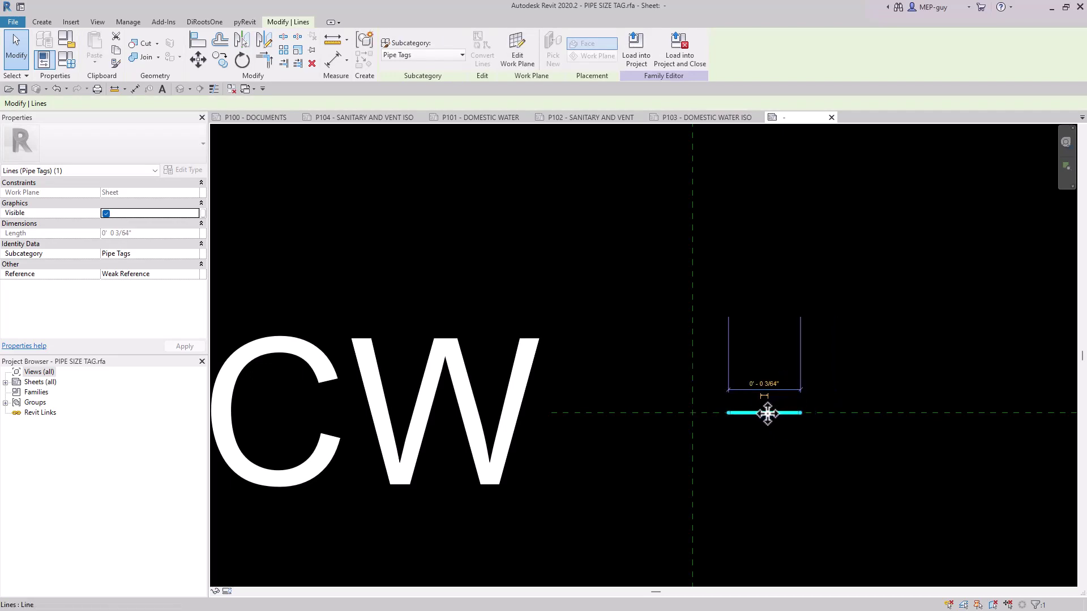
pyautogui.moveTo(767, 414); pyautogui.dragTo(740, 413)
pyautogui.click(836, 361)
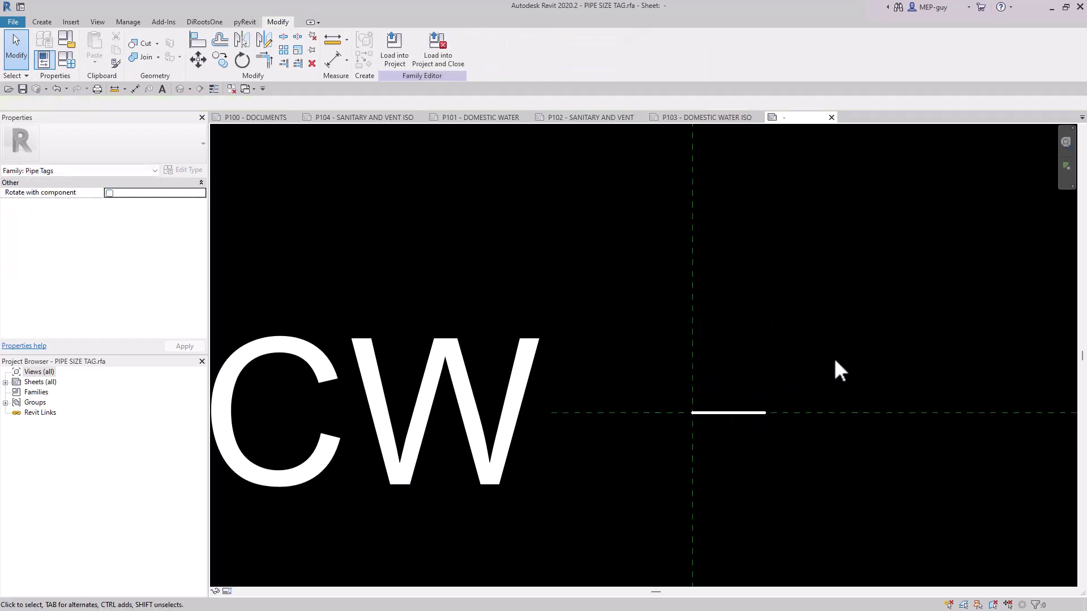
pyautogui.hotkey('ctrl', 'z')
pyautogui.hotkey('ctrl', 'z')
# Draw a short vertical helper line upward from the midpoint of the horizontal landing line.
pyautogui.click(776, 413)
pyautogui.click(42, 23)
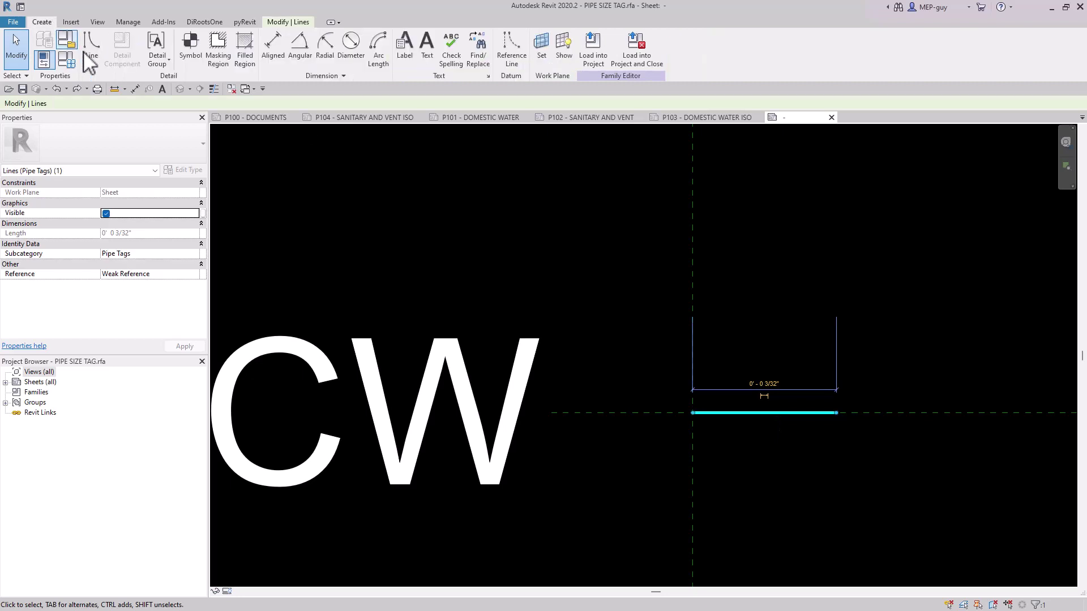
pyautogui.click(92, 46)
pyautogui.click(766, 413)
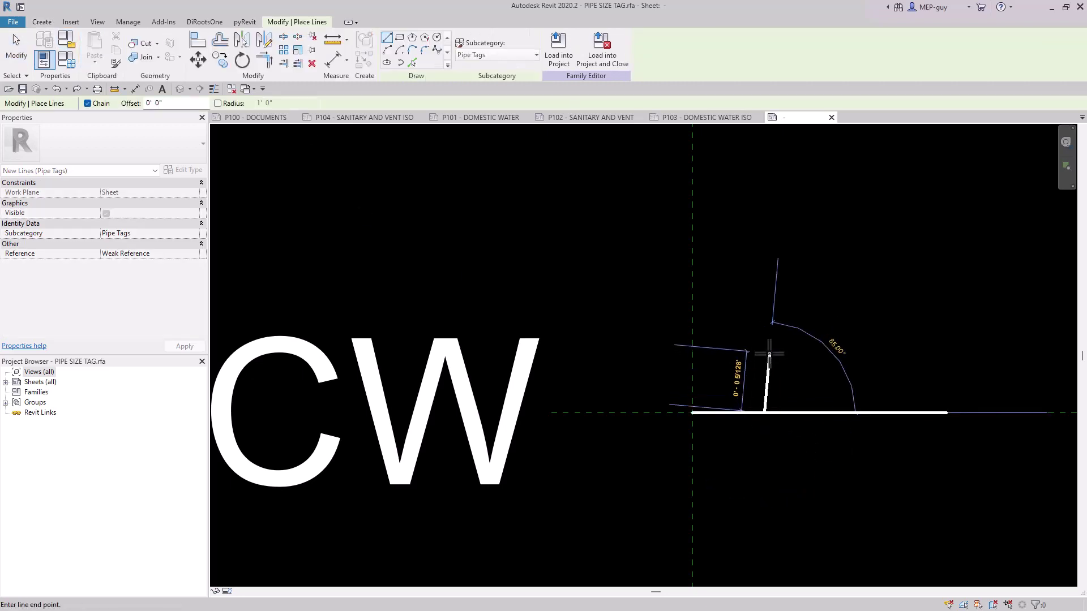
pyautogui.click(764, 340)
pyautogui.press('Escape')
pyautogui.press('Escape')
# Shorten the landing line by moving its free end to the helper line's base, and delete the helper line.
pyautogui.click(827, 411)
pyautogui.moveTo(837, 413); pyautogui.dragTo(764, 413)
pyautogui.moveTo(807, 332); pyautogui.dragTo(741, 365)
pyautogui.press('Delete')
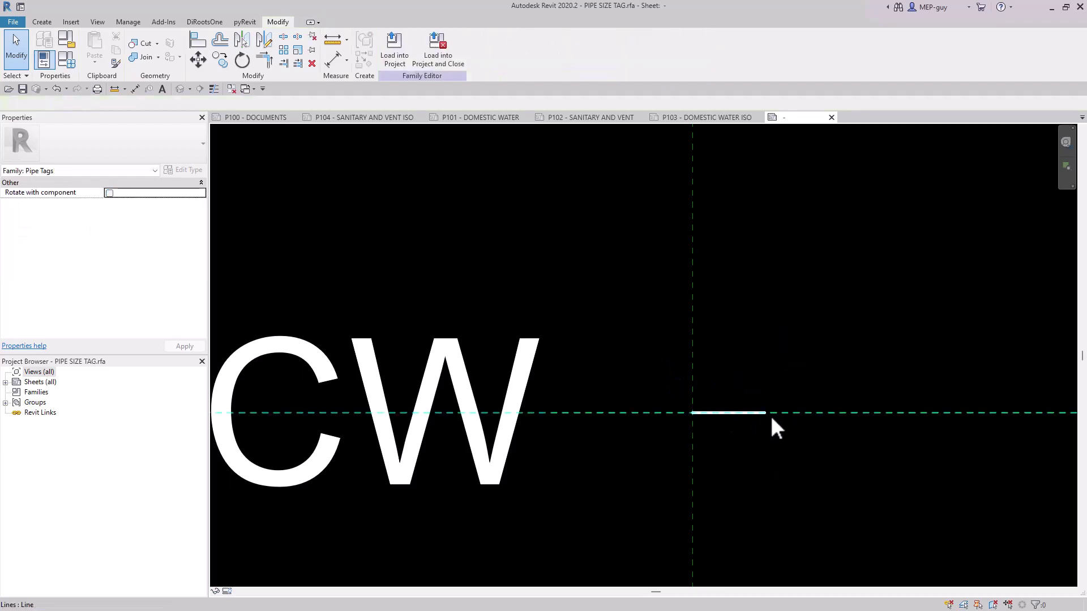
# Move the label horizontally toward the landing line until its text ends near the vertical reference plane.
pyautogui.scroll(-1, 630, 262)
pyautogui.scroll(-2, 630, 262)
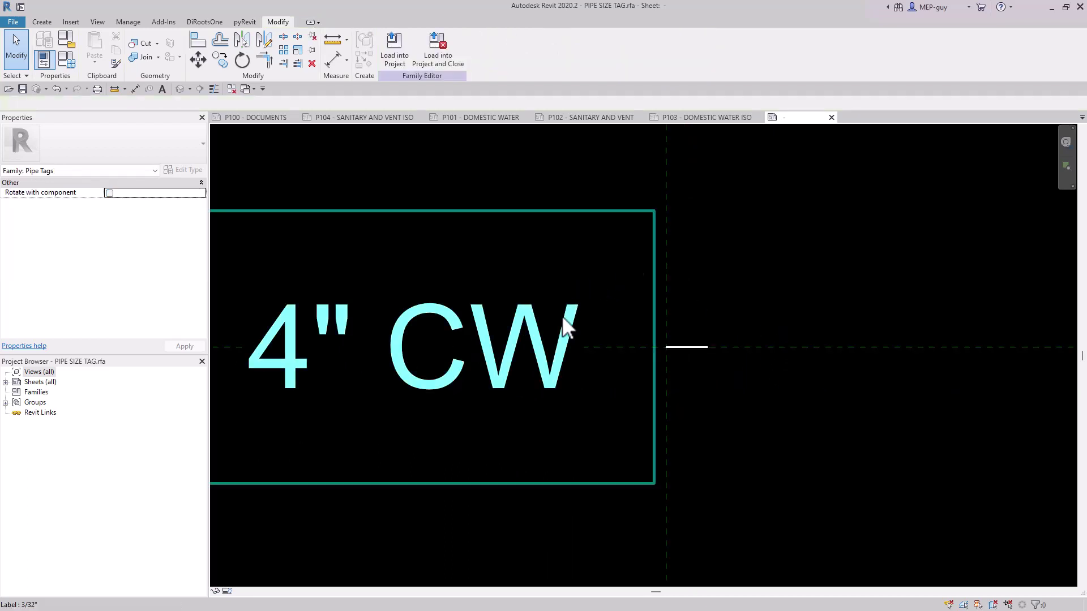
pyautogui.click(563, 368)
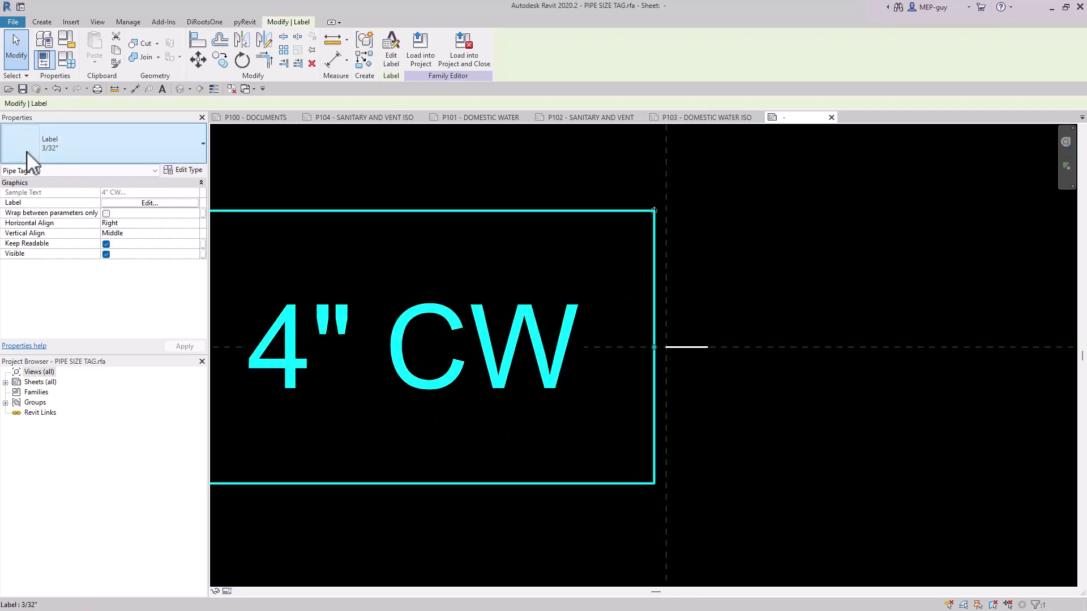
pyautogui.click(712, 400)
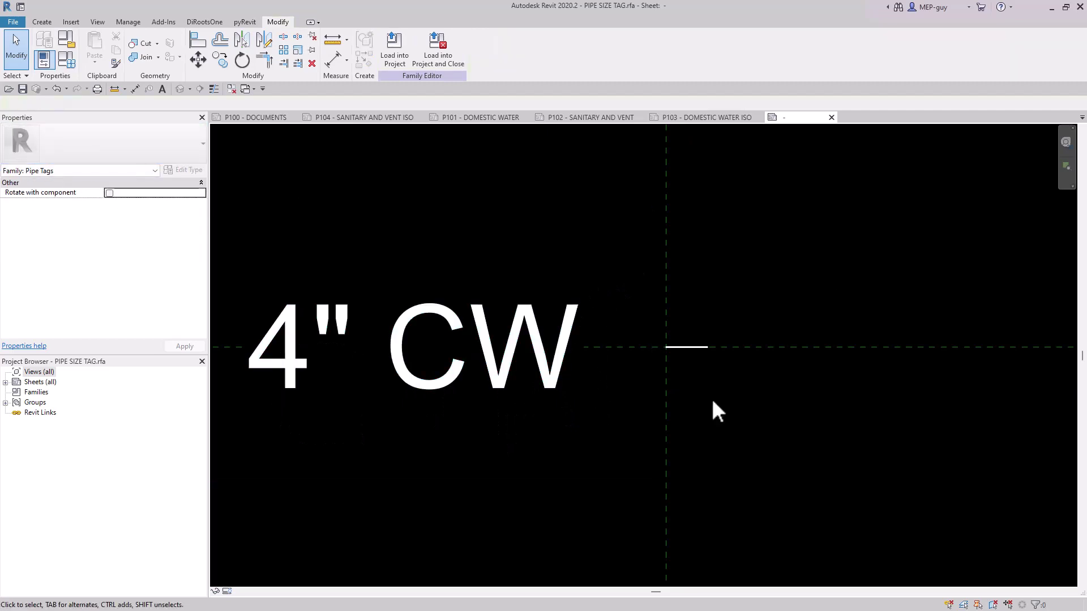
pyautogui.click(558, 352)
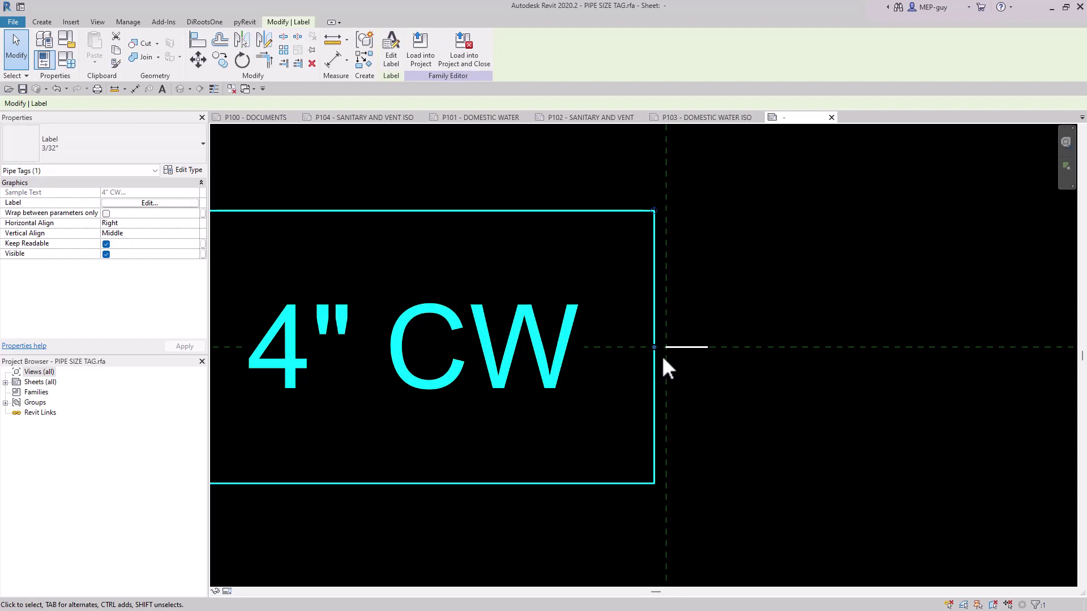
pyautogui.moveTo(670, 347); pyautogui.dragTo(735, 400)
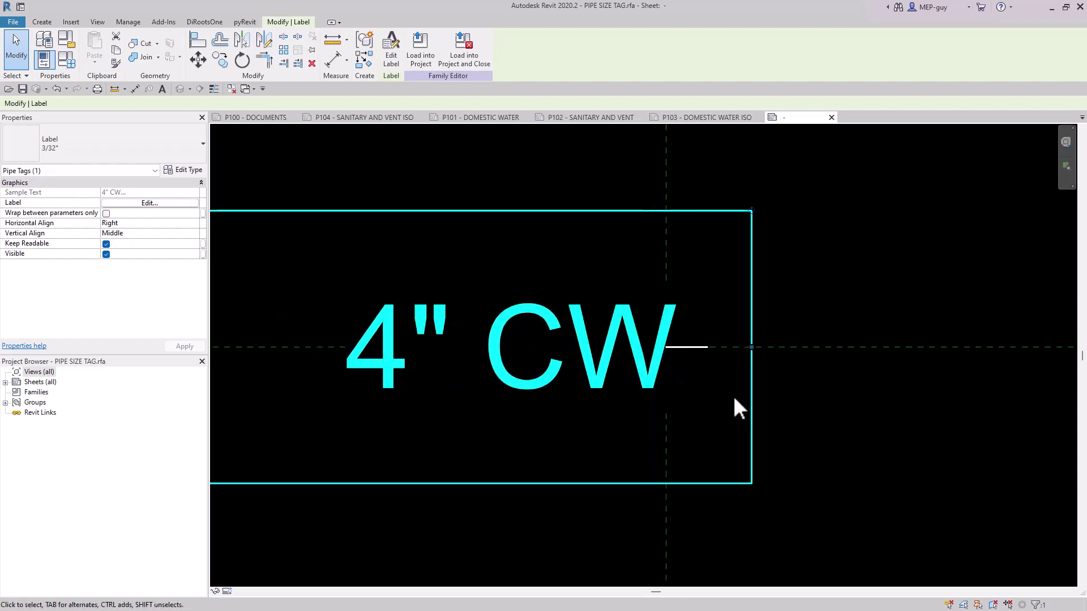
pyautogui.click(734, 399)
# Move the landing line away from the label by its own length, using its start and end points.
pyautogui.scroll(5, 686, 341)
pyautogui.click(637, 376)
pyautogui.press('m')
pyautogui.press('v')
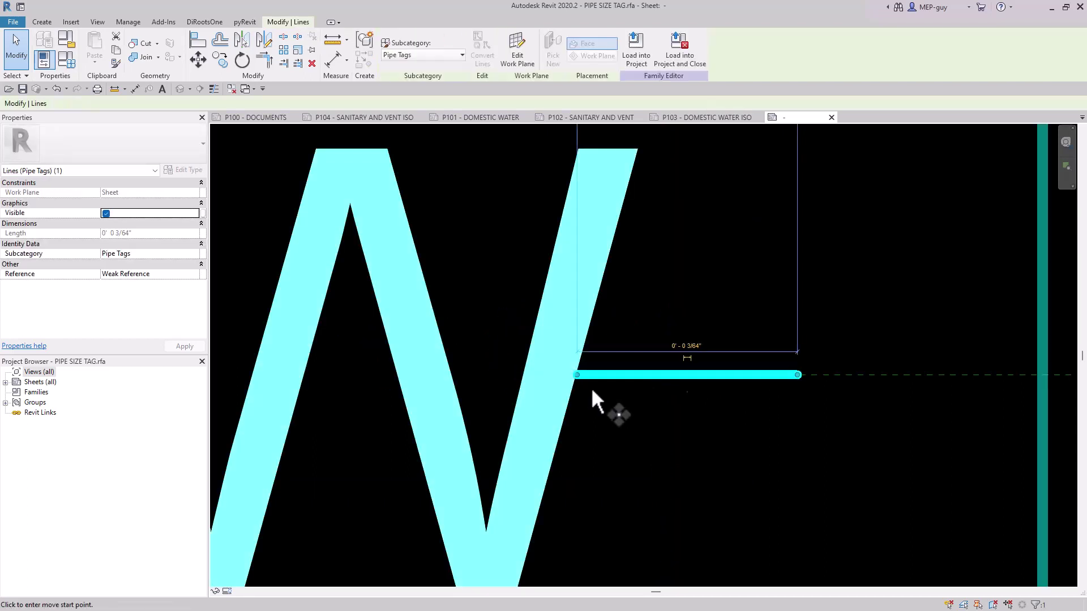
pyautogui.click(577, 374)
pyautogui.click(798, 375)
pyautogui.press('Escape')
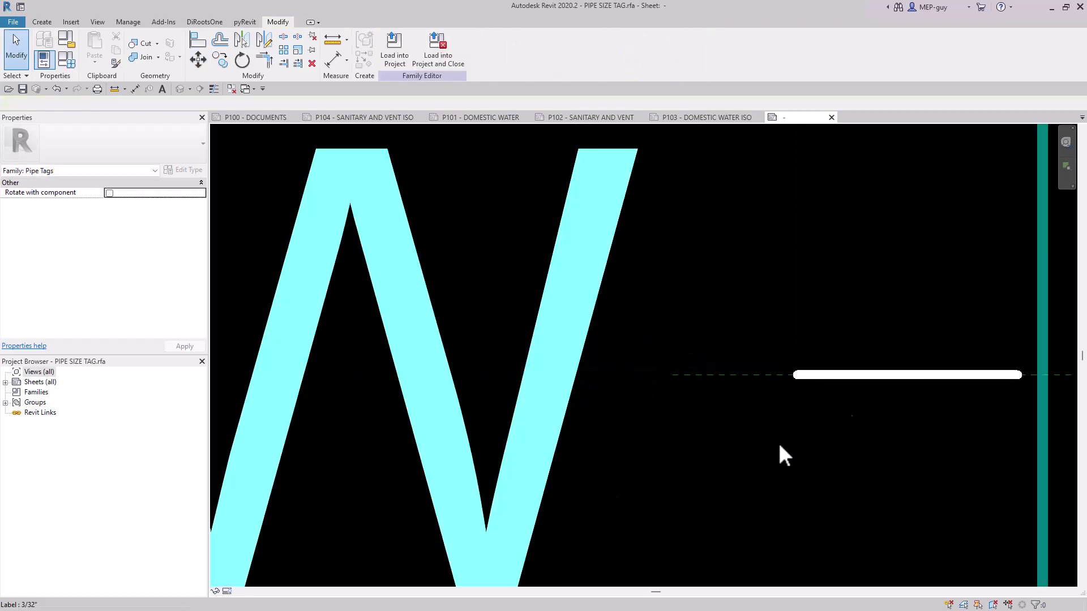
# Set the label's System Abbreviation sample value to CI so the text ends in a straight edge.
pyautogui.scroll(-5, 780, 448)
pyautogui.click(742, 422)
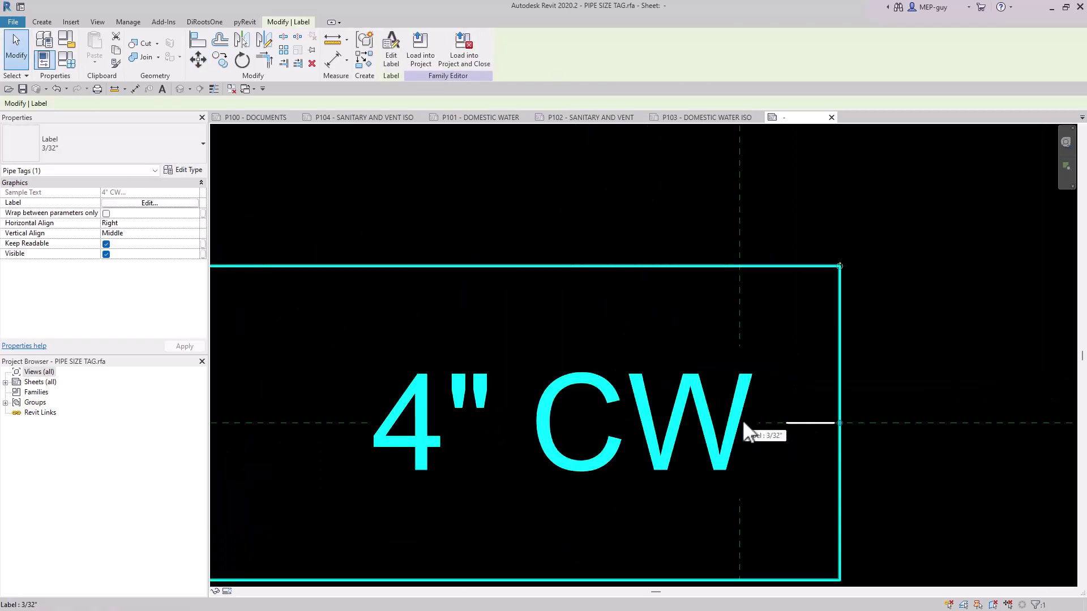
pyautogui.click(158, 203)
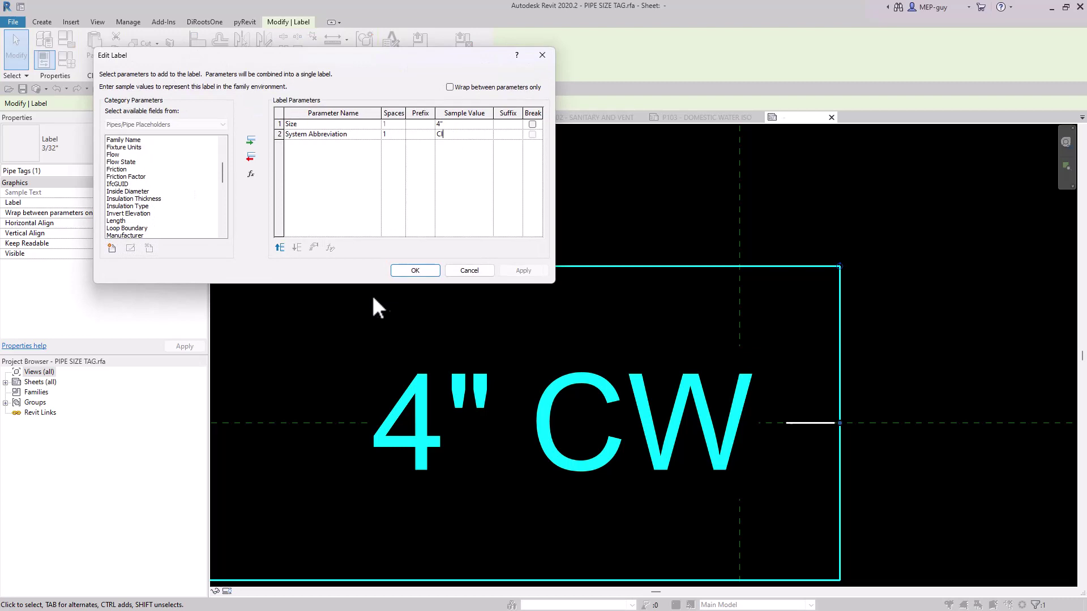
pyautogui.click(415, 271)
# Shift the label so the outer edge of its last letter lies on the vertical reference plane.
pyautogui.scroll(4, 779, 412)
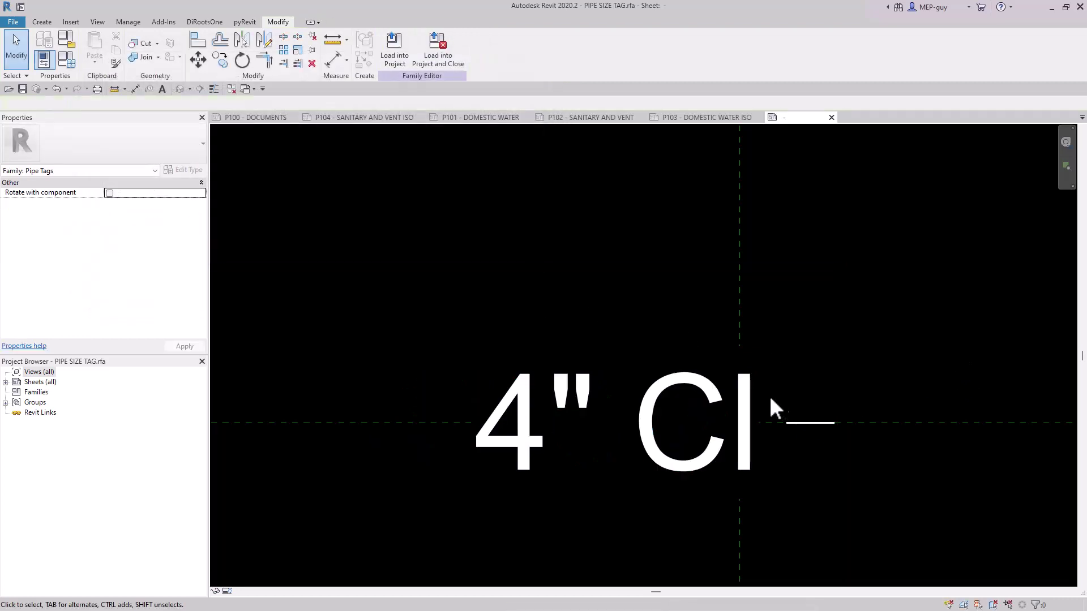
pyautogui.click(754, 442)
pyautogui.scroll(3, 693, 421)
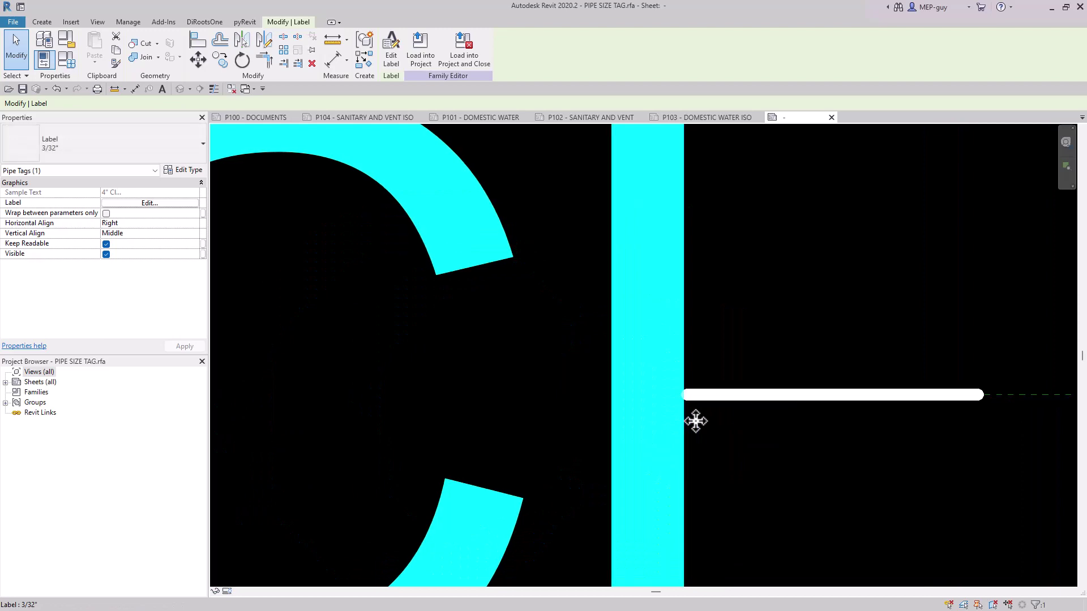
pyautogui.press('Escape')
pyautogui.scroll(-3, 814, 447)
pyautogui.scroll(-2, 745, 456)
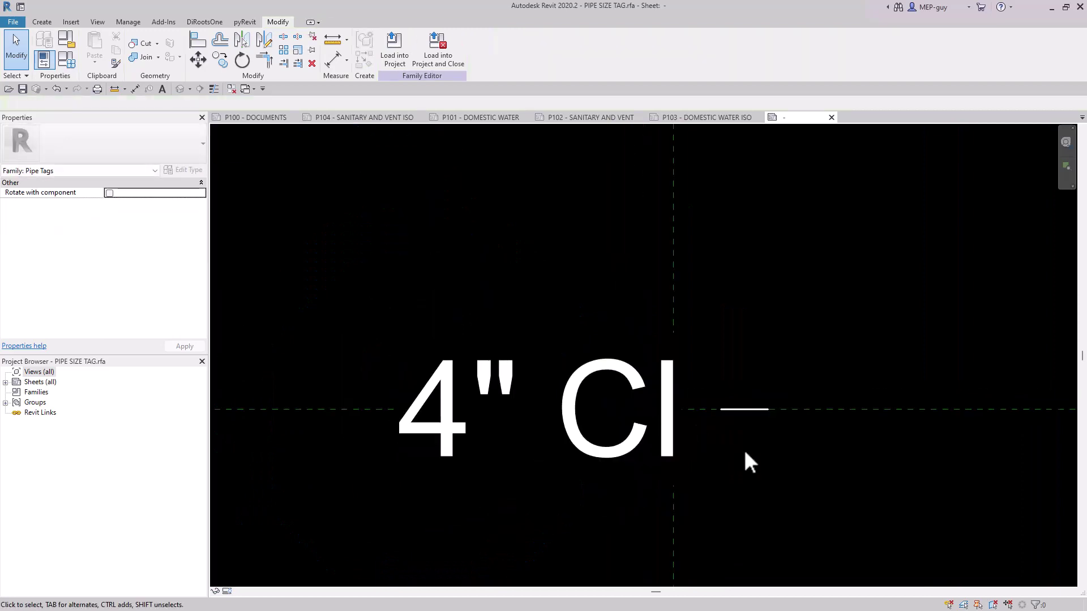
# Set the System Abbreviation sample value back to CW and load the family into the project, overwriting the existing version.
pyautogui.doubleClick(619, 376)
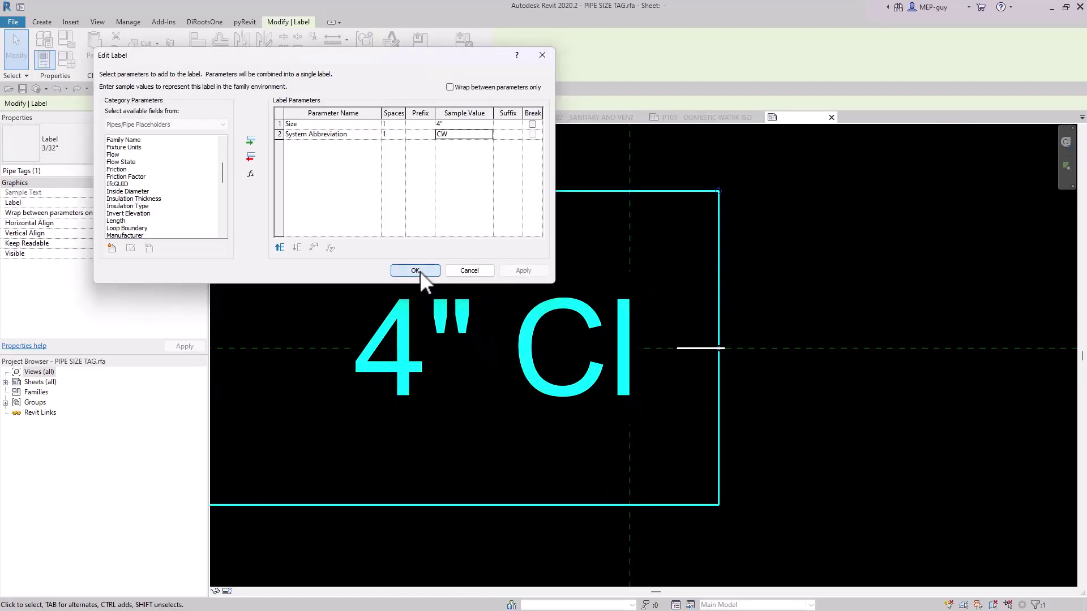
pyautogui.click(415, 270)
pyautogui.click(869, 266)
pyautogui.scroll(-2, 705, 395)
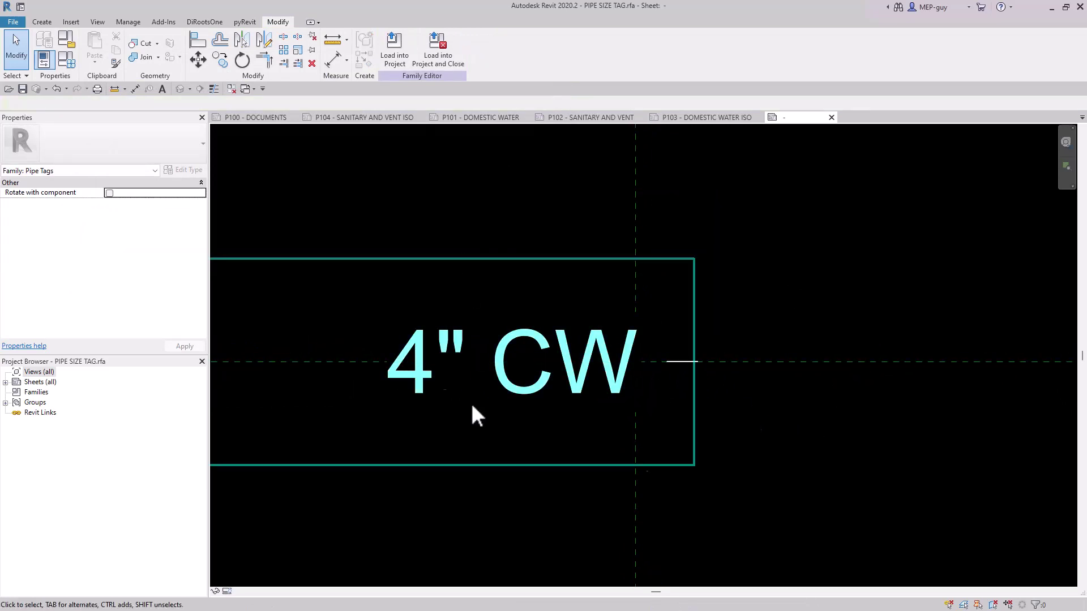
pyautogui.click(395, 50)
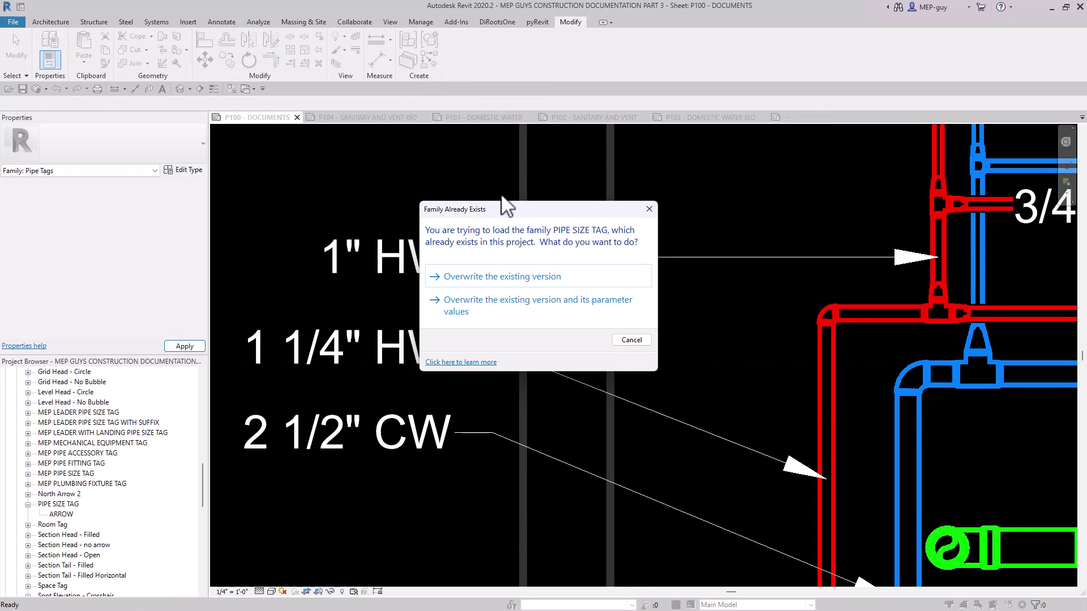
pyautogui.click(527, 277)
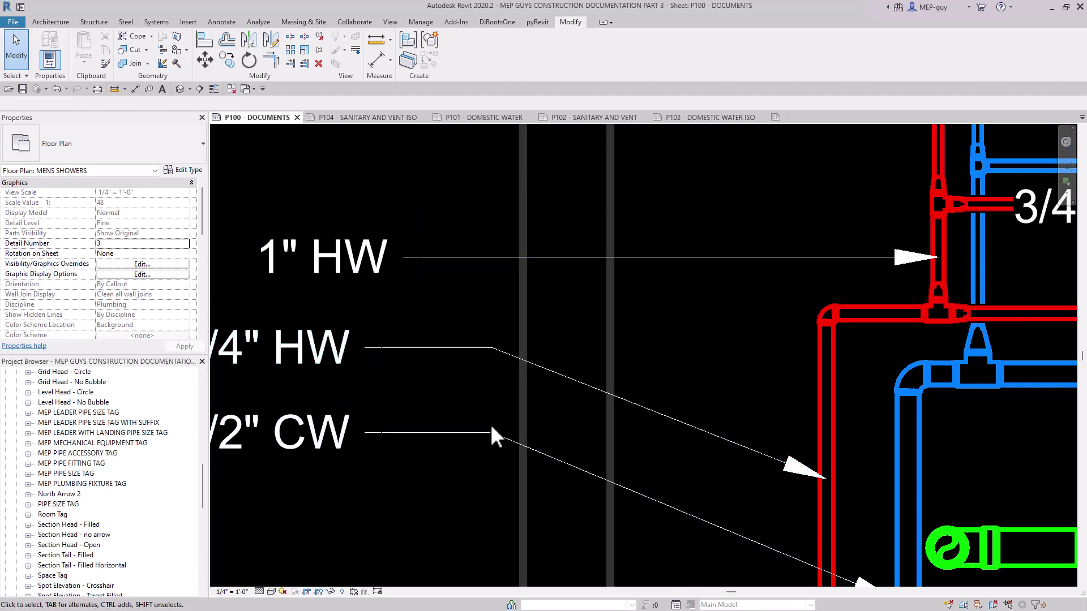
# Try moving the 1" HW, 1 1/4" HW and 2 1/2" CW tags to new positions in the plan.
pyautogui.moveTo(337, 284); pyautogui.dragTo(573, 339)
pyautogui.click(209, 104)
pyautogui.click(198, 119)
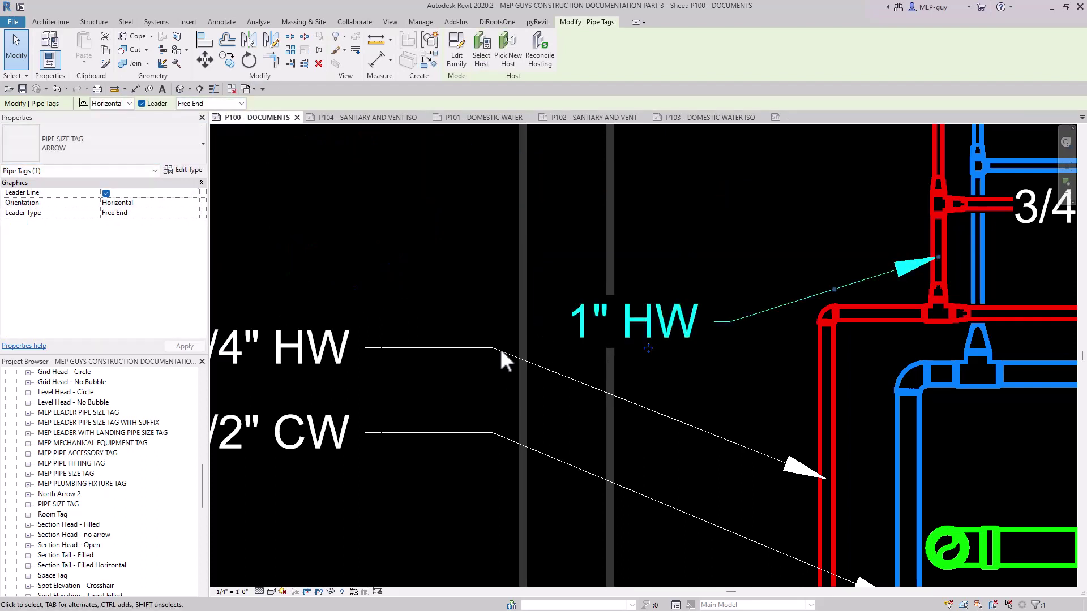
pyautogui.moveTo(260, 374); pyautogui.dragTo(352, 247)
pyautogui.moveTo(261, 459); pyautogui.dragTo(400, 424)
pyautogui.click(784, 221)
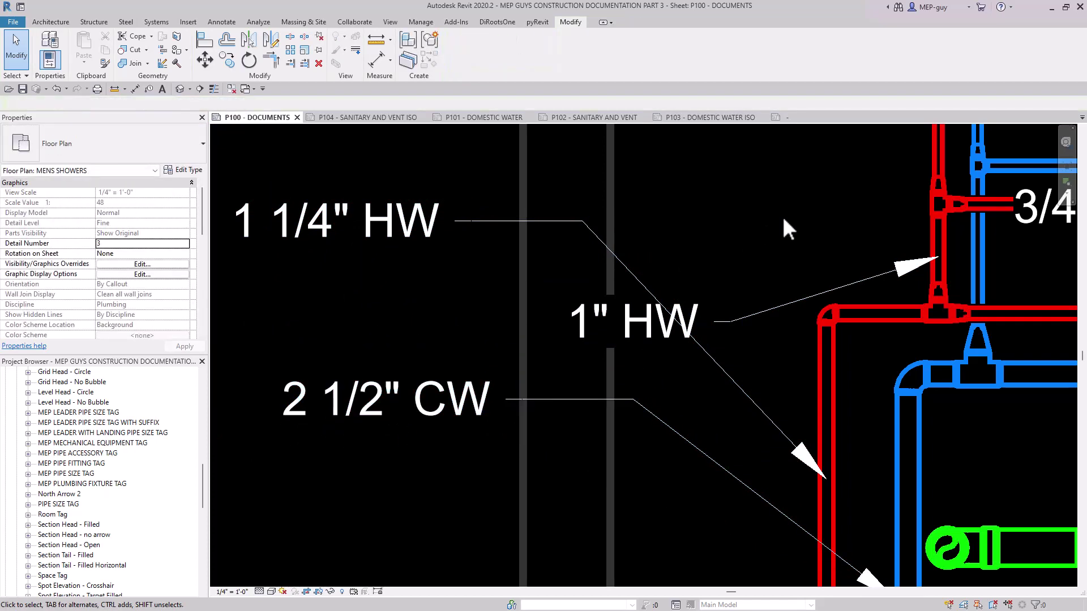
# Align the 1" HW tag's text end with the tags below it and move the 2 1/2" CW tag slightly down.
pyautogui.scroll(-4, 780, 301)
pyautogui.scroll(4, 570, 291)
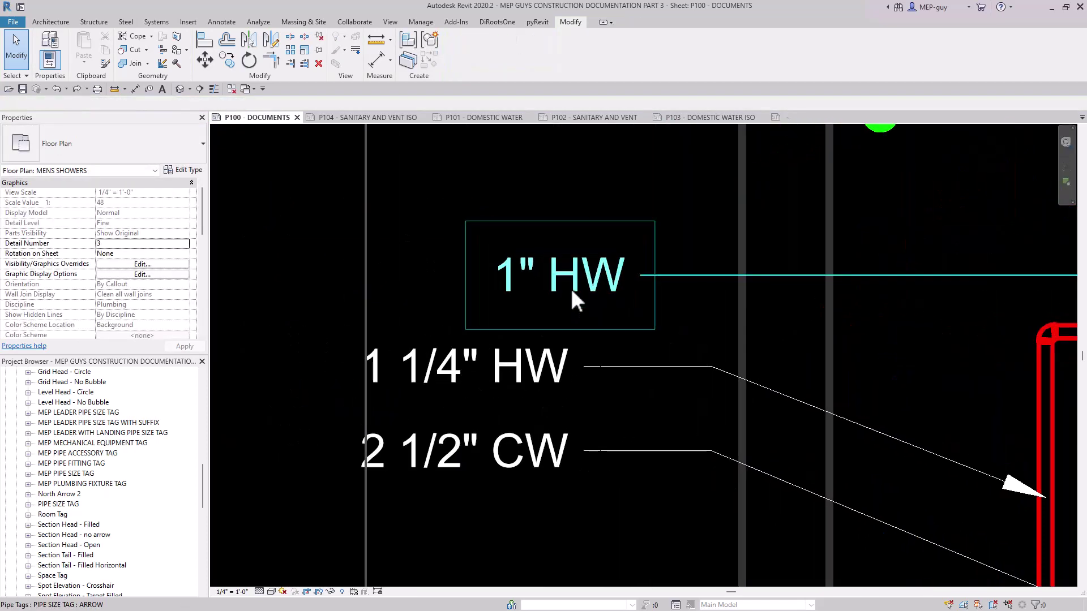
pyautogui.click(571, 291)
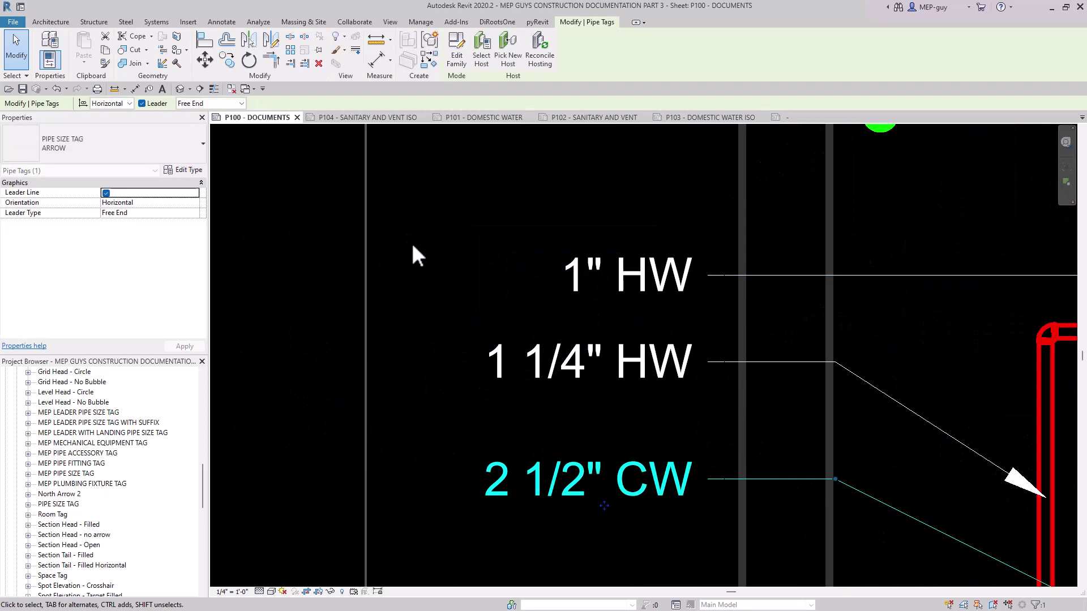
pyautogui.scroll(-2, 385, 232)
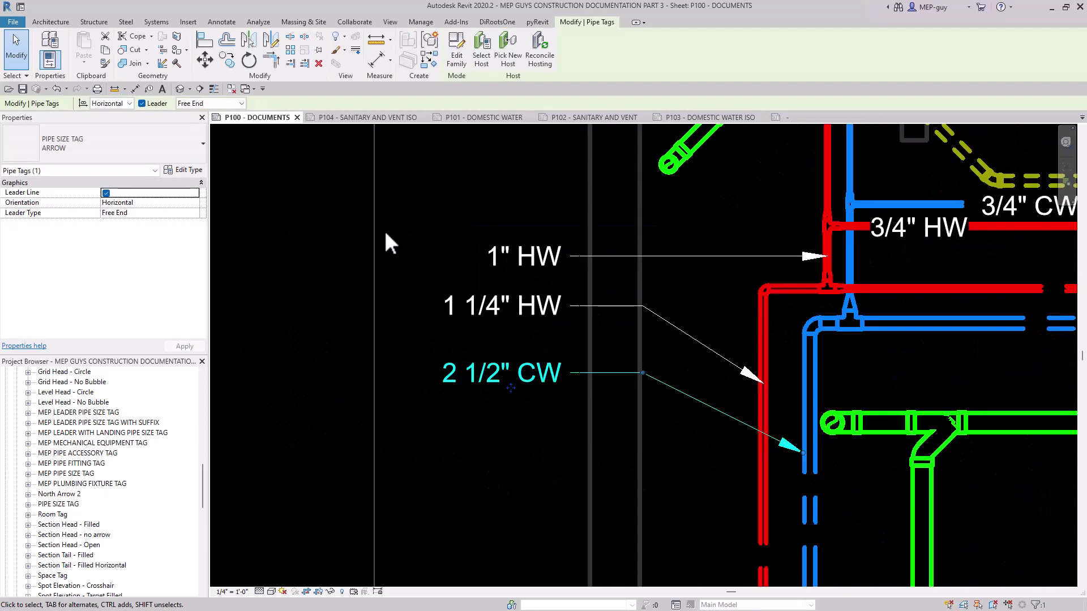
# Pull the elbow of the 2 1/2" CW tag's leader back to the end of its short landing line.
pyautogui.scroll(2, 689, 294)
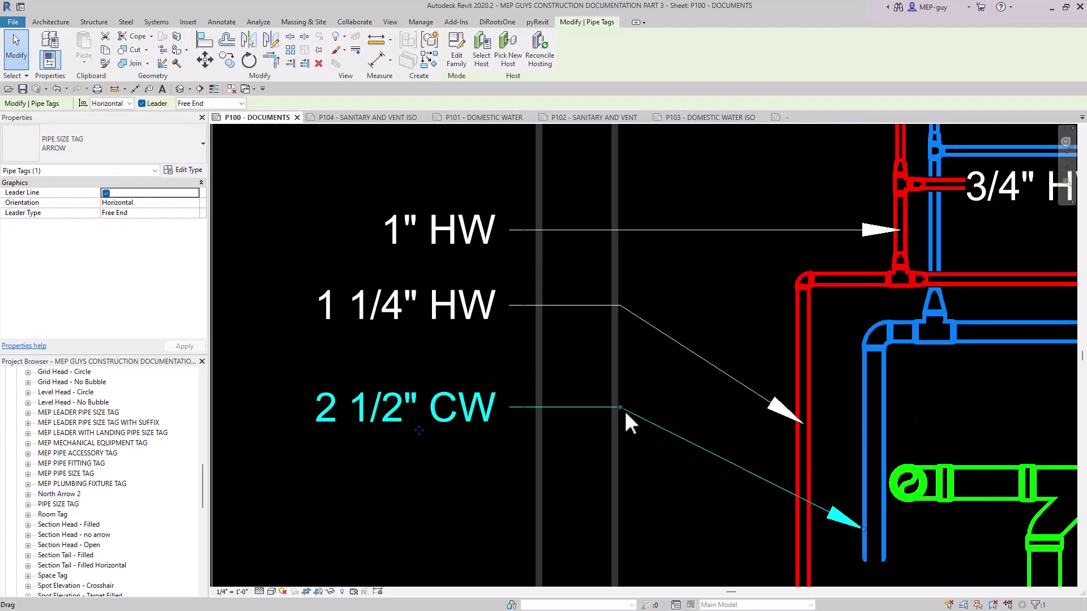
pyautogui.scroll(3, 553, 416)
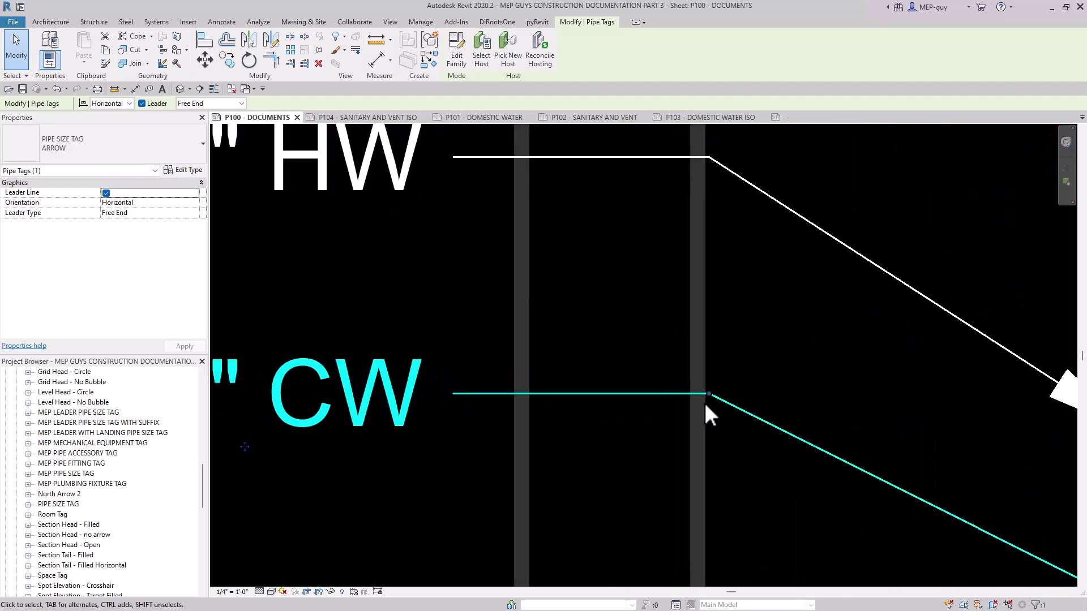
pyautogui.moveTo(707, 392); pyautogui.dragTo(484, 420)
pyautogui.scroll(4, 484, 379)
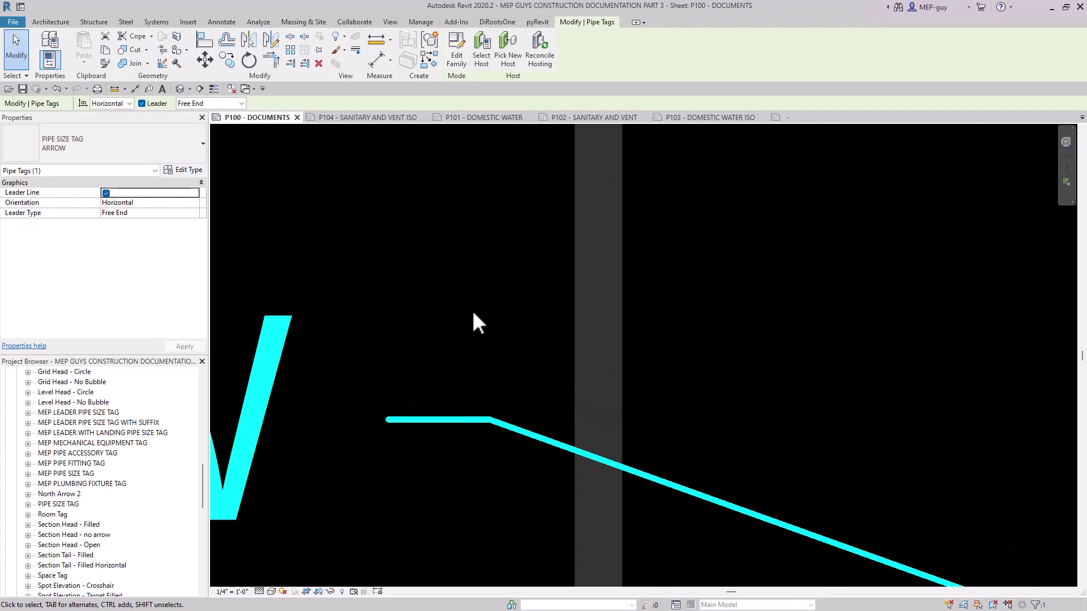
# Move the 2 1/2" CW tag well below the other tags and inspect its landing line up close.
pyautogui.scroll(-5, 470, 307)
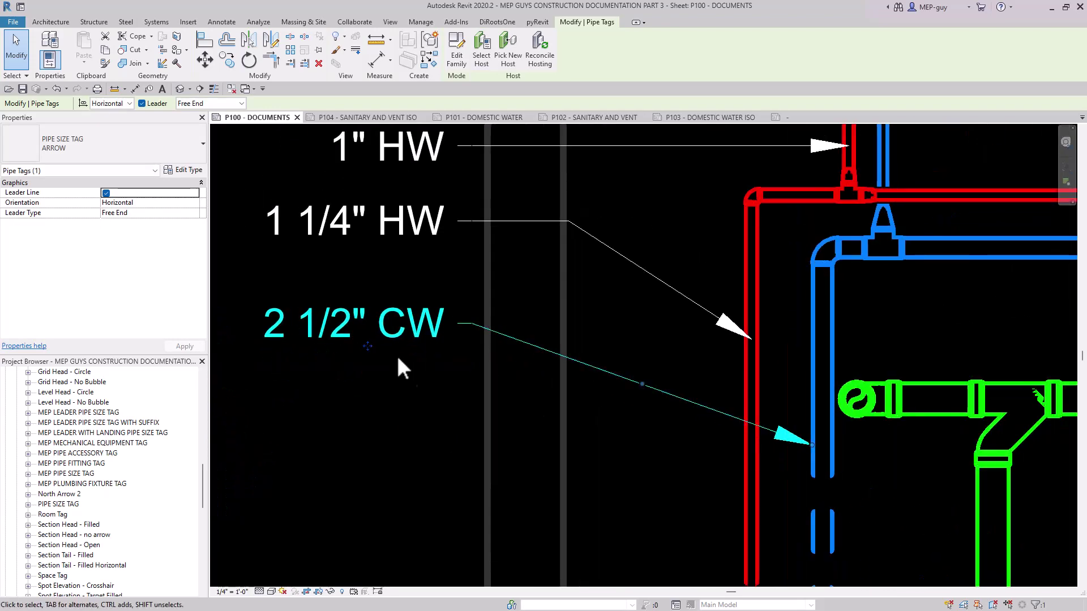
pyautogui.scroll(-2, 383, 335)
pyautogui.keyDown('ctrl'); pyautogui.moveTo(395, 329); pyautogui.dragTo(391, 504); pyautogui.keyUp('ctrl')
pyautogui.scroll(3, 455, 498)
pyautogui.scroll(2, 455, 498)
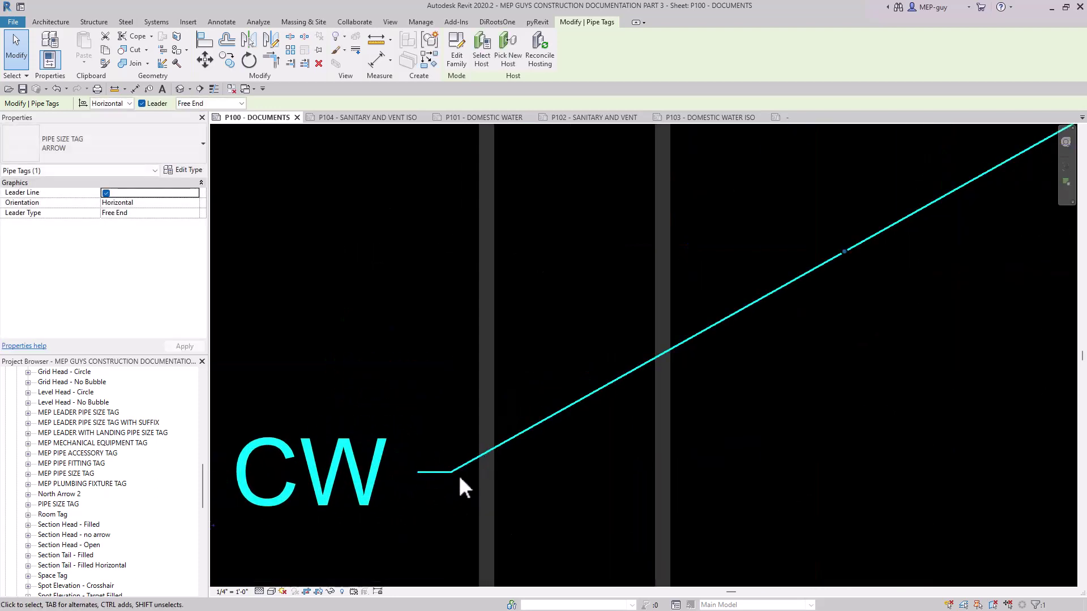
# In the PIPE SIZE TAG family, stretch the landing line's free end away from the label to about twice its length.
pyautogui.click(787, 117)
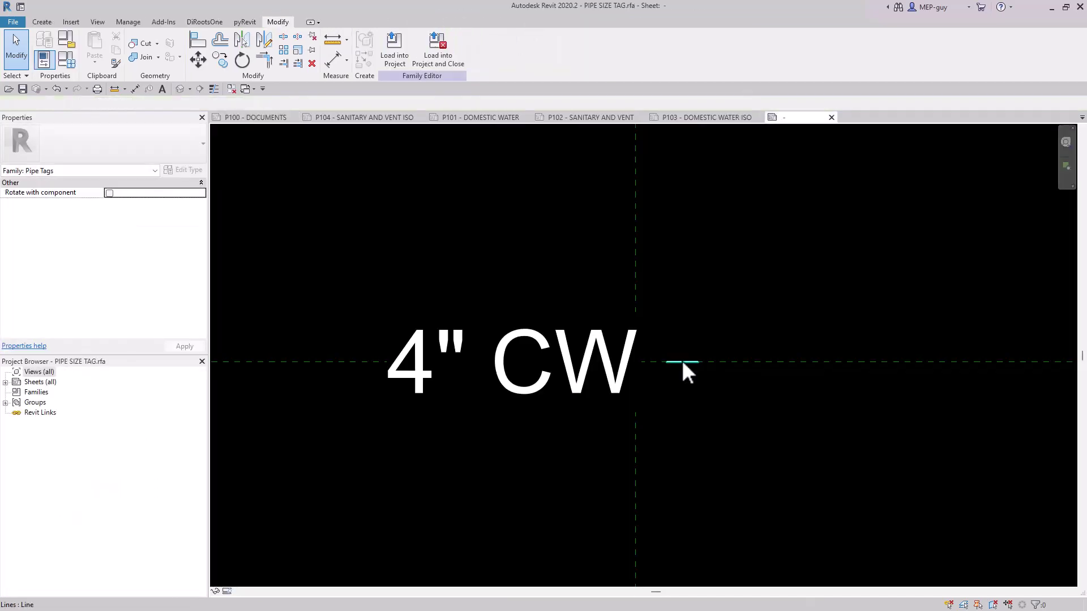
pyautogui.click(681, 362)
pyautogui.scroll(4, 702, 367)
pyautogui.keyDown('ctrl'); pyautogui.moveTo(634, 358); pyautogui.dragTo(809, 358); pyautogui.keyUp('ctrl')
pyautogui.moveTo(585, 275); pyautogui.dragTo(959, 448)
pyautogui.press('Escape')
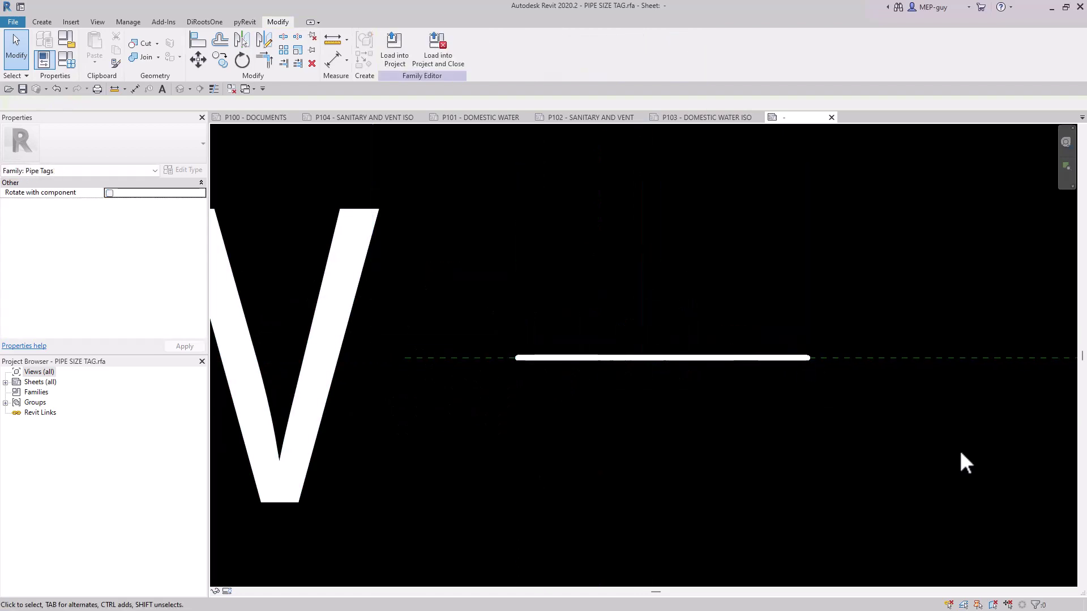
# Load the edited PIPE SIZE TAG family into the project, overwriting the existing version.
pyautogui.click(400, 44)
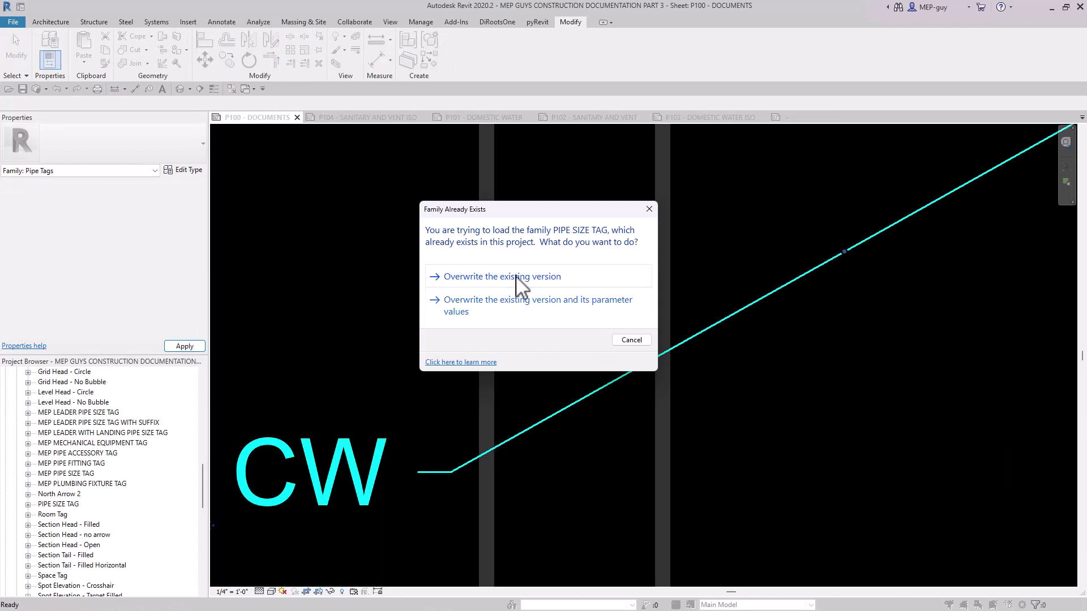
pyautogui.click(515, 276)
pyautogui.scroll(-3, 628, 281)
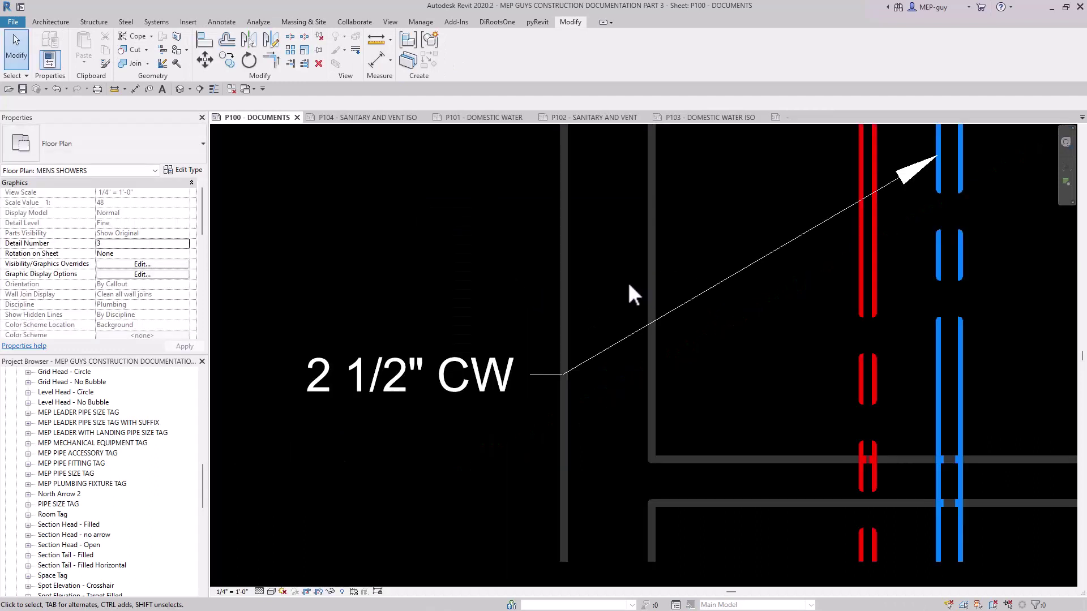
pyautogui.scroll(-2, 622, 286)
pyautogui.moveTo(594, 382); pyautogui.dragTo(587, 461, button='middle')
pyautogui.scroll(-2, 587, 461)
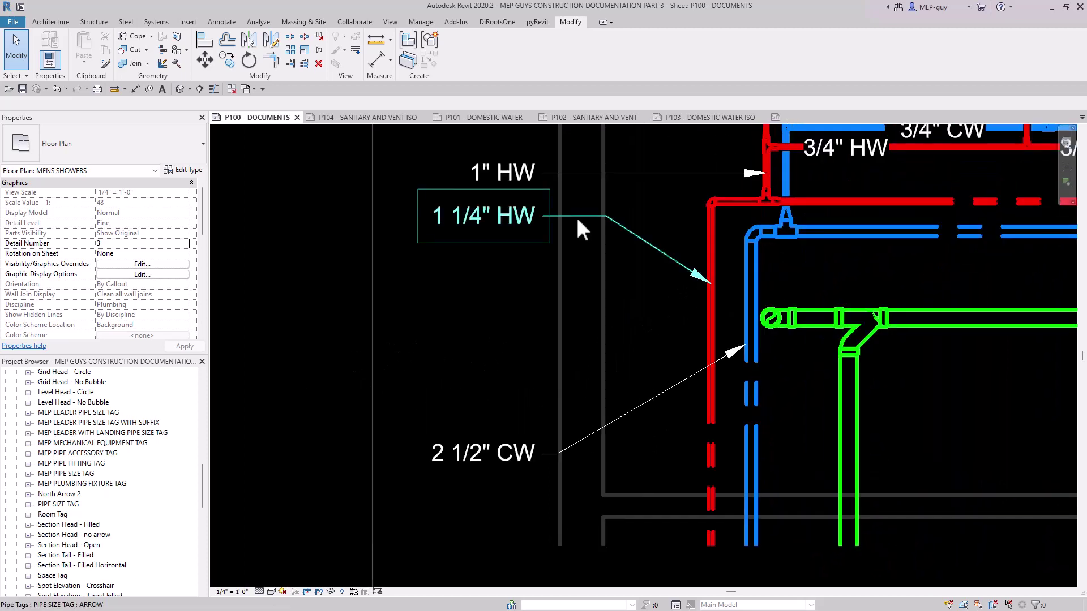
# Pull the elbow of the 1 1/4" HW tag's leader back to the end of its landing line.
pyautogui.scroll(3, 576, 218)
pyautogui.click(637, 216)
pyautogui.moveTo(637, 215); pyautogui.dragTo(543, 212)
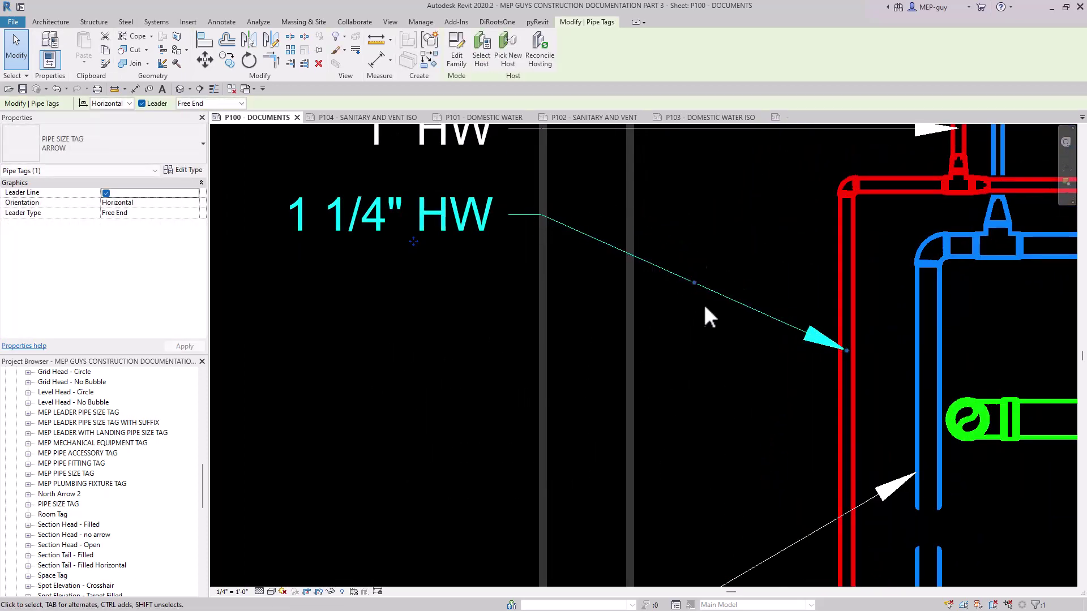
pyautogui.scroll(-2, 615, 240)
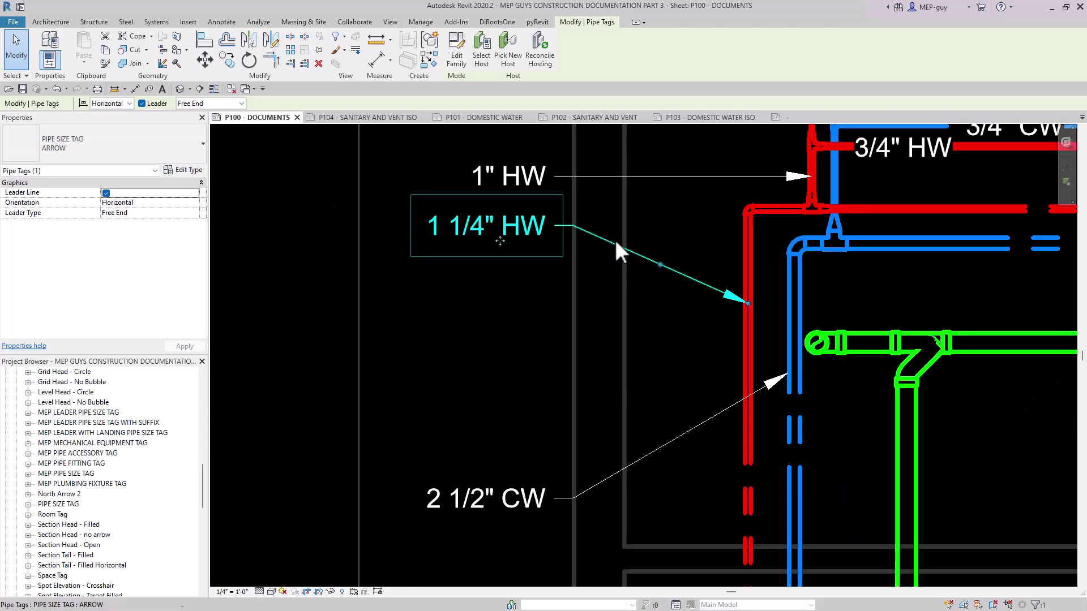
# Move the 2 1/2" CW tag up to sit directly below the 1 1/4" HW tag.
pyautogui.click(504, 504)
pyautogui.keyDown('ctrl'); pyautogui.moveTo(506, 513); pyautogui.dragTo(505, 288); pyautogui.keyUp('ctrl')
pyautogui.press('Escape')
pyautogui.scroll(1, 691, 240)
pyautogui.moveTo(692, 240); pyautogui.dragTo(638, 328, button='middle')
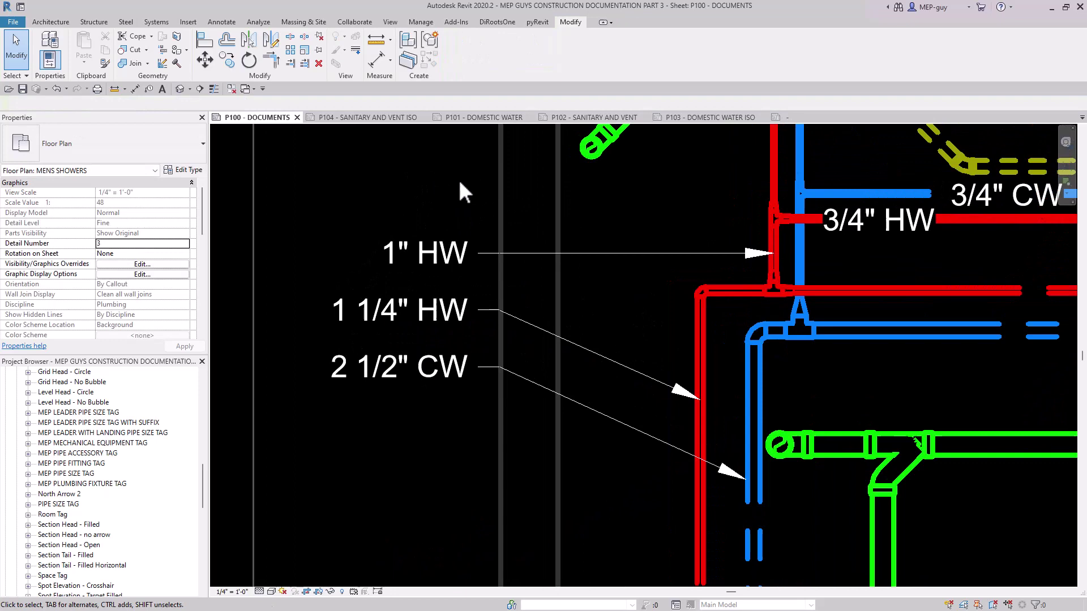
# Change the leader type of the 1" HW, 1 1/4" HW and 2 1/2" CW tags to Attached End.
pyautogui.moveTo(460, 193); pyautogui.dragTo(408, 440)
pyautogui.click(241, 103)
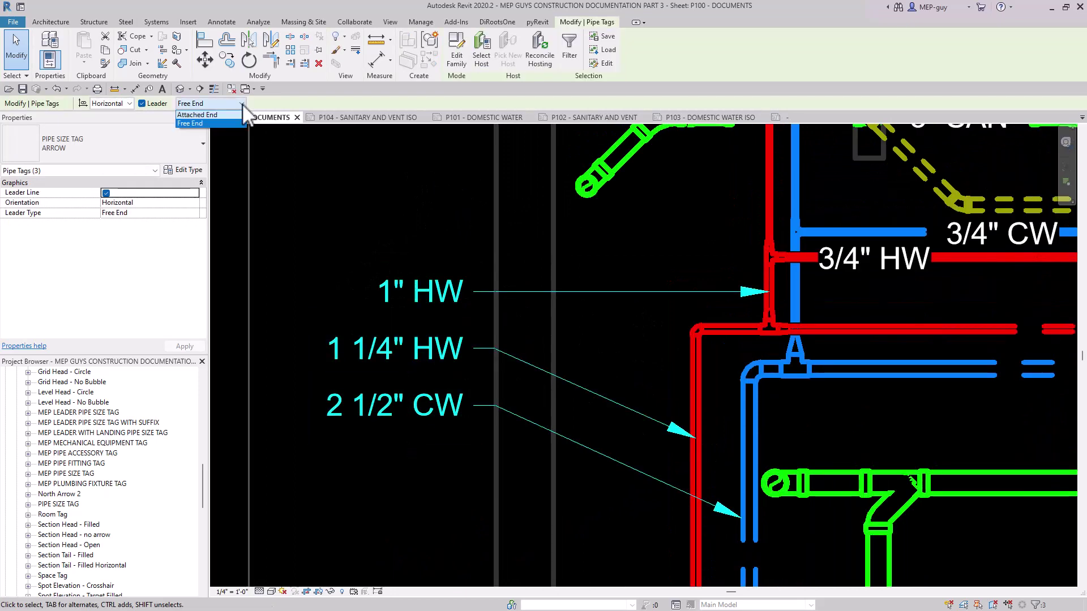
pyautogui.click(199, 114)
pyautogui.scroll(-1, 711, 301)
pyautogui.scroll(2, 498, 294)
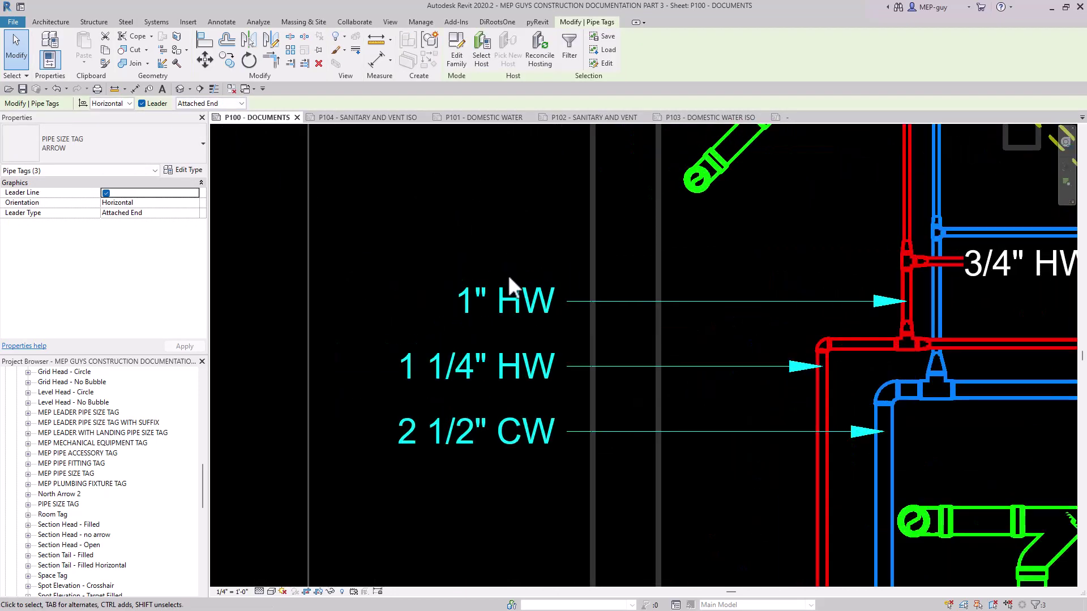
pyautogui.scroll(-3, 531, 509)
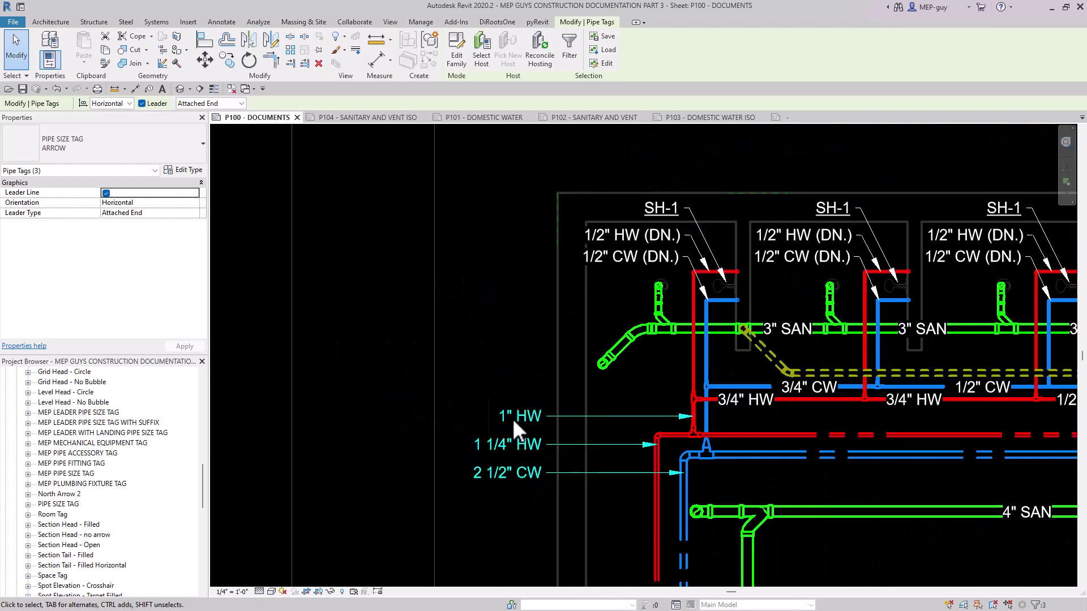
# Move the three selected tags across to the right side of the pipes and inspect their landing lines.
pyautogui.moveTo(504, 400); pyautogui.dragTo(685, 495)
pyautogui.moveTo(796, 495); pyautogui.dragTo(829, 504)
pyautogui.scroll(1, 929, 537)
pyautogui.scroll(4, 939, 554)
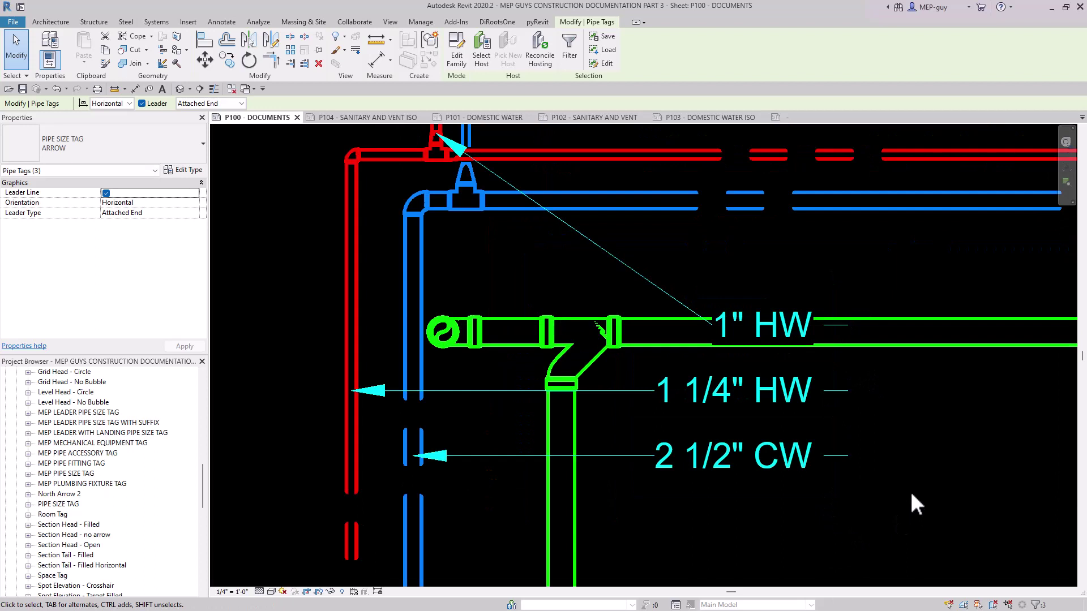
# In the PIPE SIZE TAG family, mirror a copy of the label and landing line about the vertical reference plane.
pyautogui.click(811, 116)
pyautogui.scroll(-4, 817, 371)
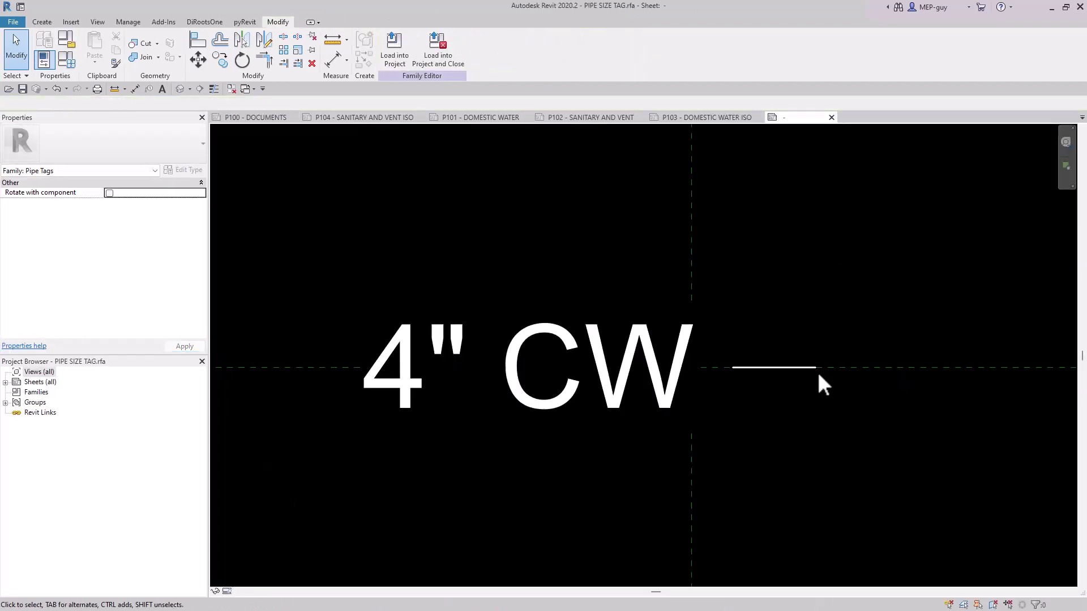
pyautogui.moveTo(878, 406); pyautogui.dragTo(872, 387, button='middle')
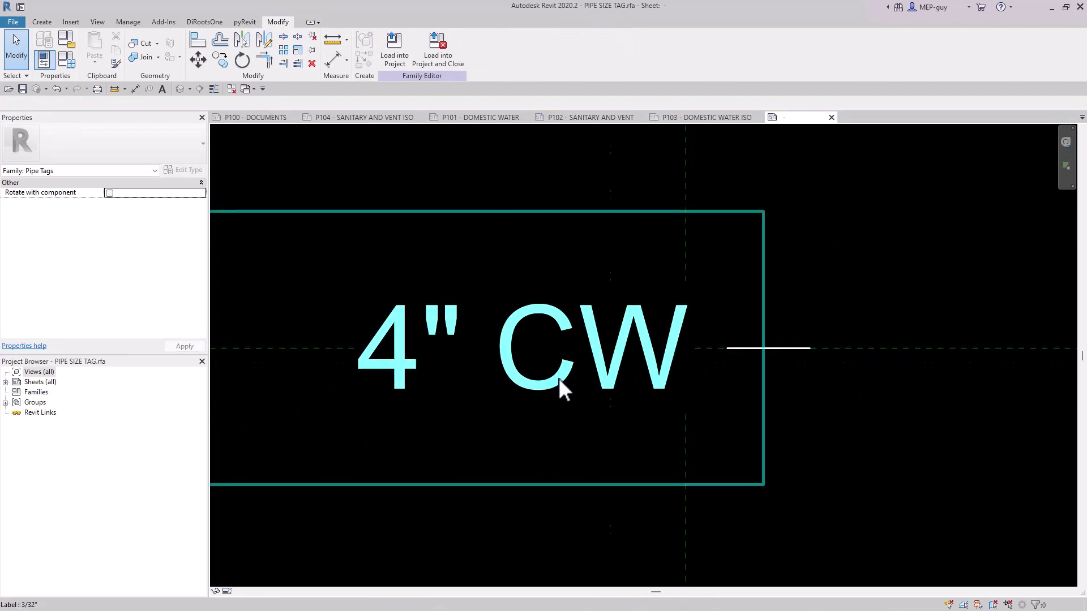
pyautogui.scroll(-5, 559, 379)
pyautogui.scroll(-2, 715, 286)
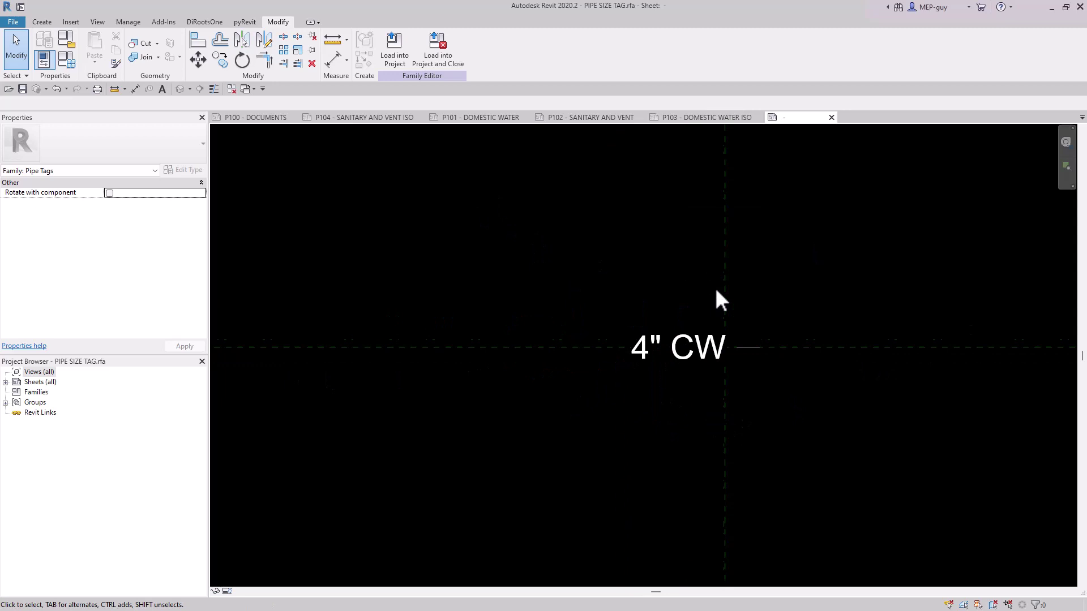
pyautogui.moveTo(817, 274); pyautogui.dragTo(700, 352)
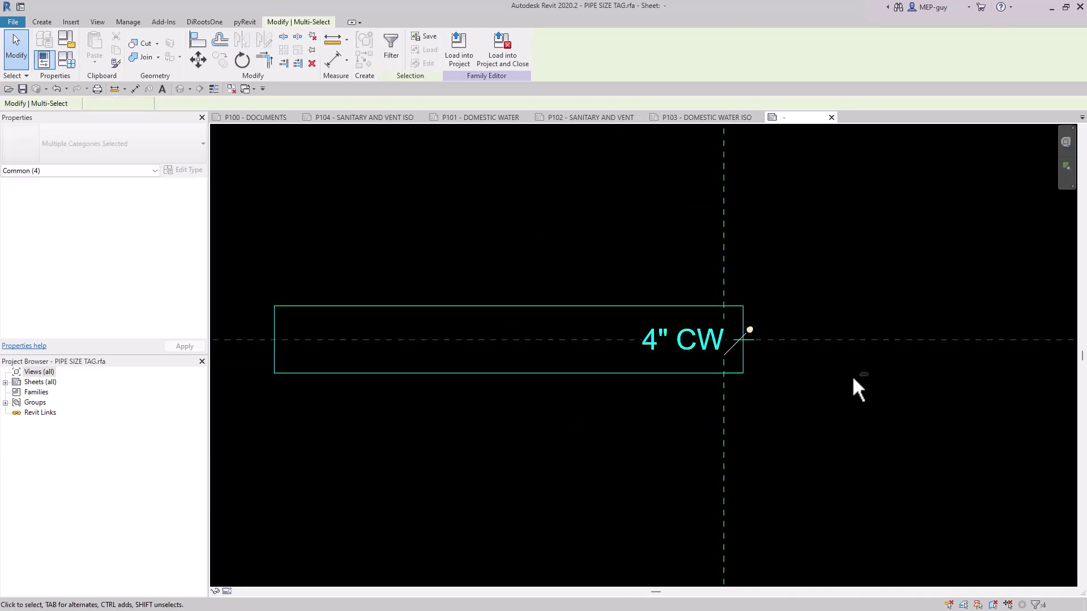
pyautogui.moveTo(844, 398); pyautogui.dragTo(620, 481)
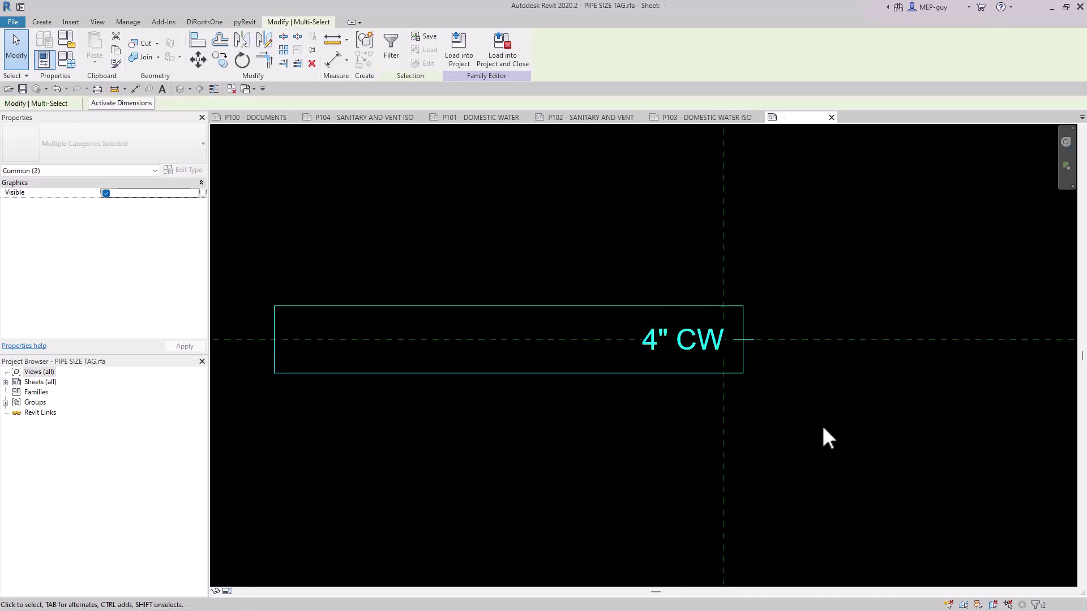
pyautogui.click(242, 40)
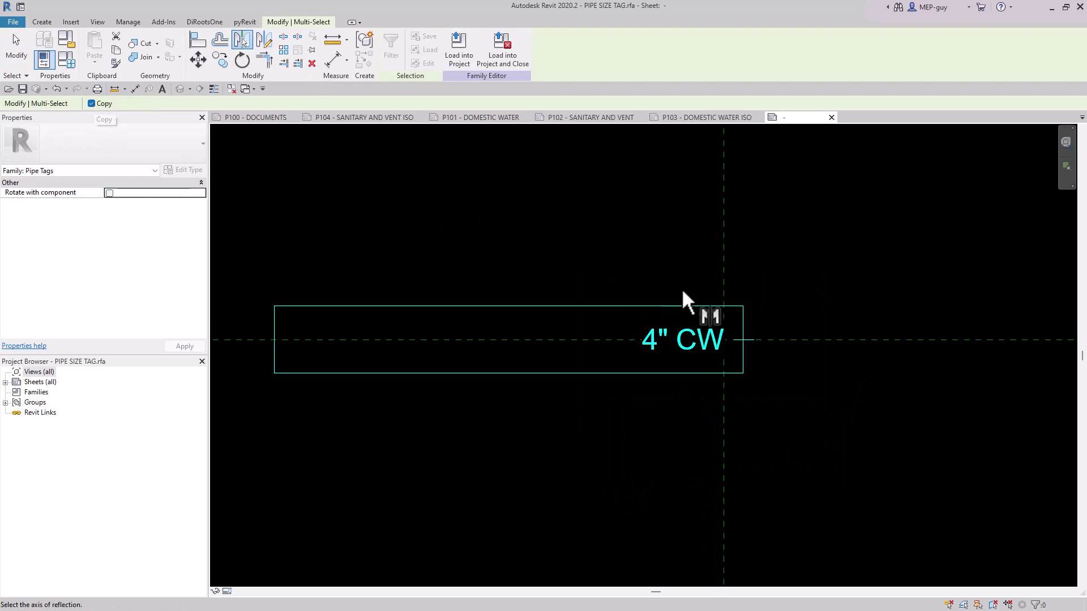
pyautogui.click(724, 257)
pyautogui.click(797, 430)
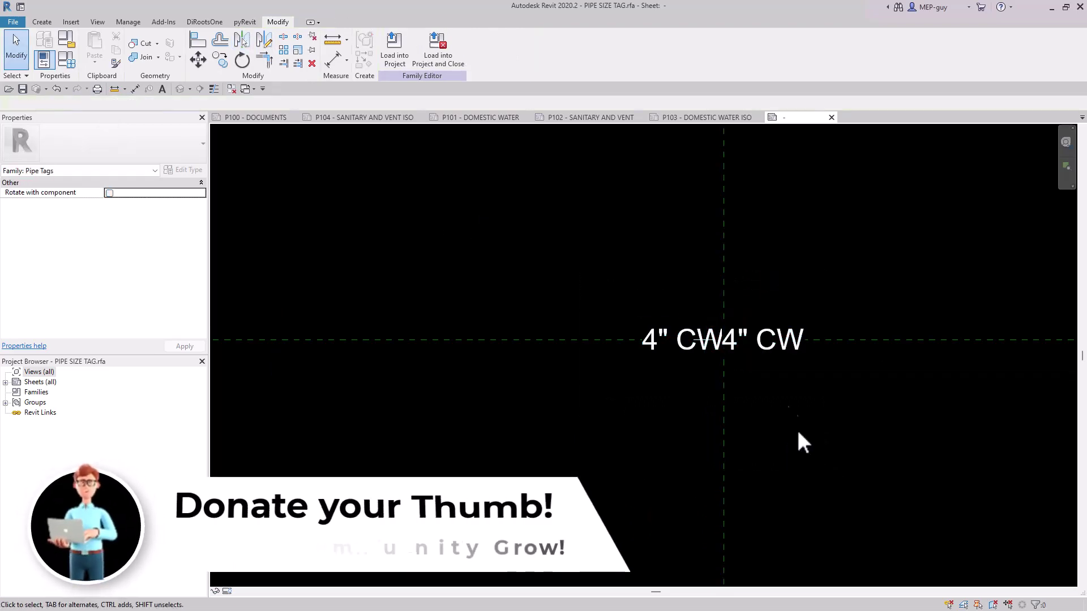
# Link the visibility of the mirrored label and its landing line to a new type parameter named LEFT LEADER.
pyautogui.scroll(2, 772, 351)
pyautogui.click(772, 351)
pyautogui.scroll(2, 650, 341)
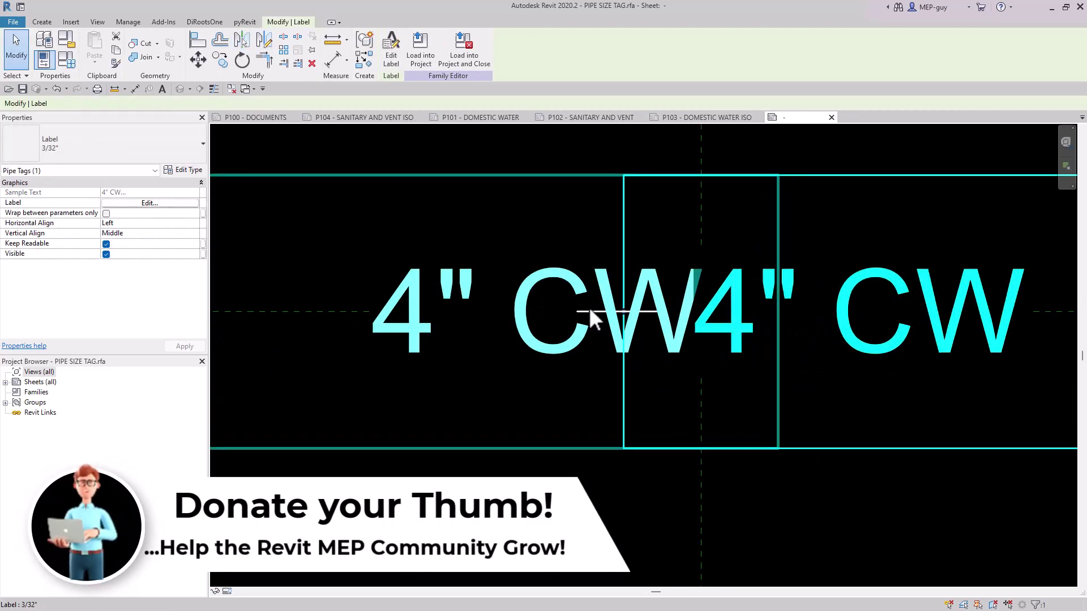
pyautogui.keyDown('ctrl'); pyautogui.click(584, 312); pyautogui.keyUp('ctrl')
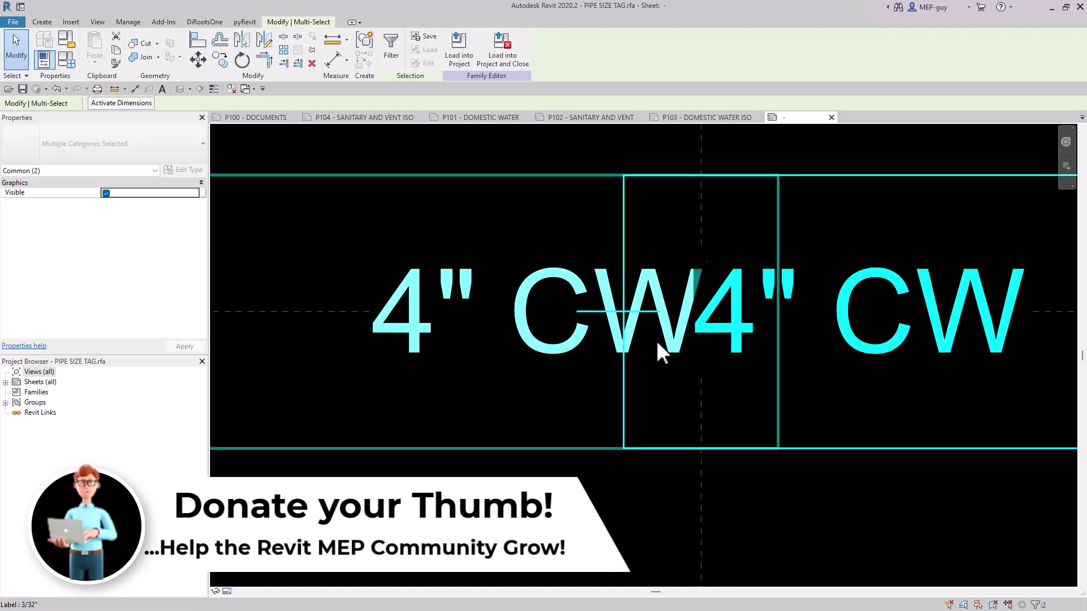
pyautogui.scroll(2, 718, 258)
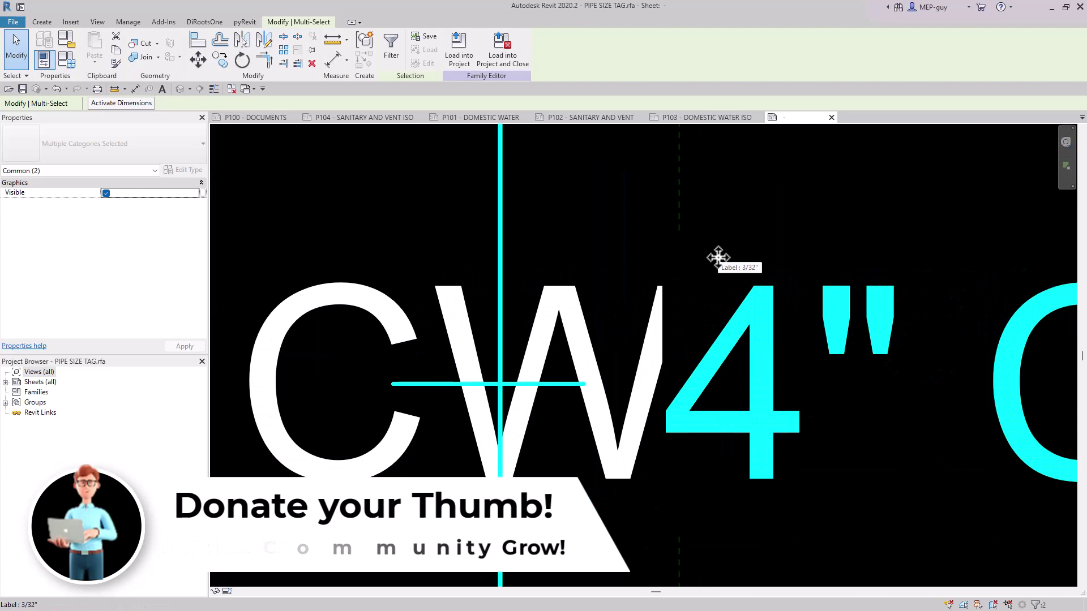
pyautogui.scroll(-1, 682, 280)
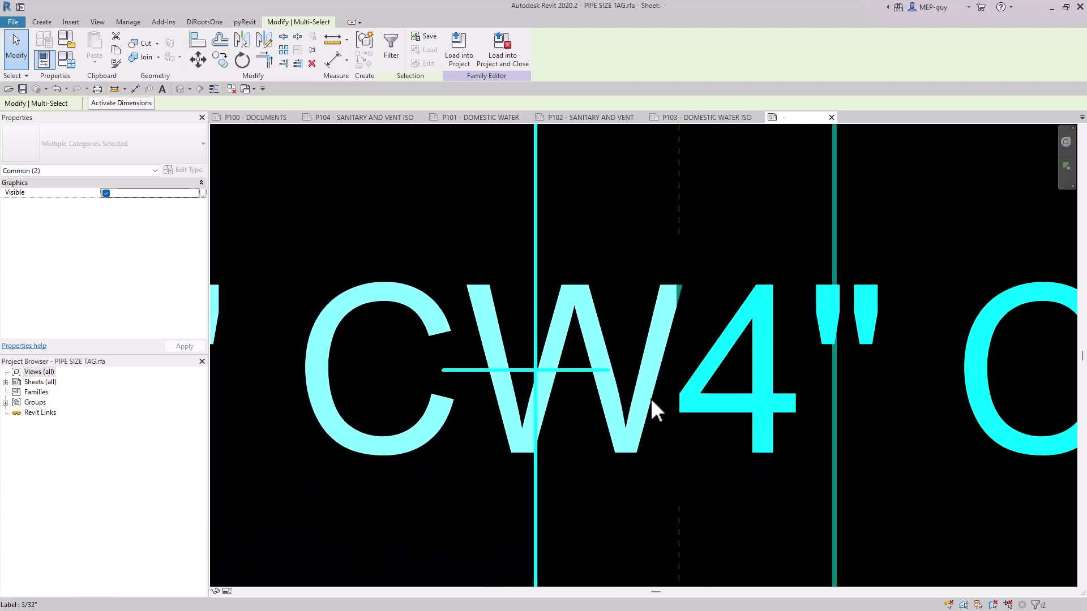
pyautogui.scroll(-5, 657, 414)
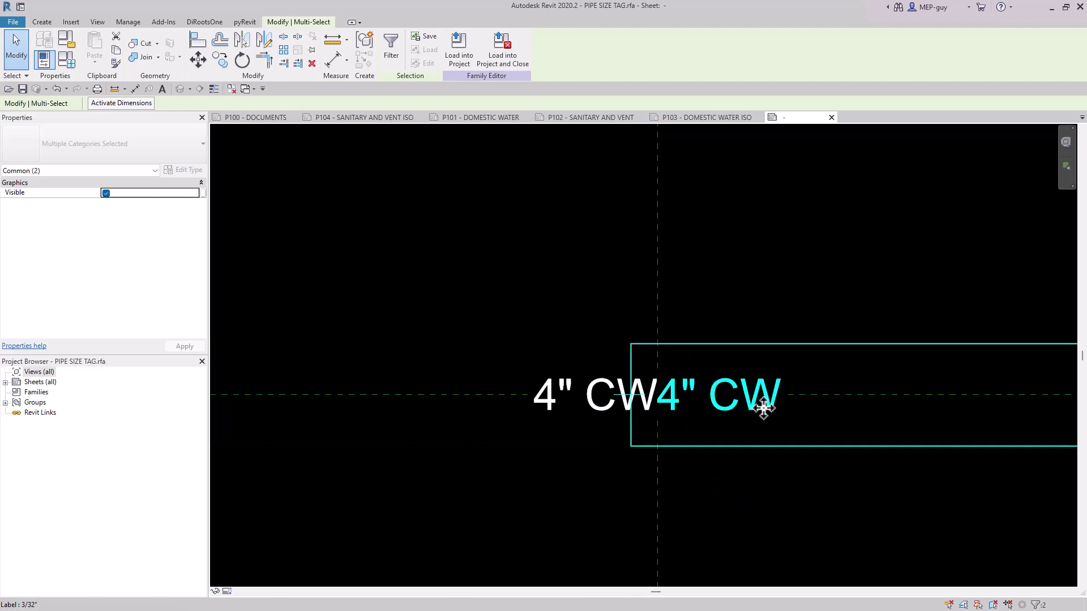
pyautogui.scroll(2, 767, 404)
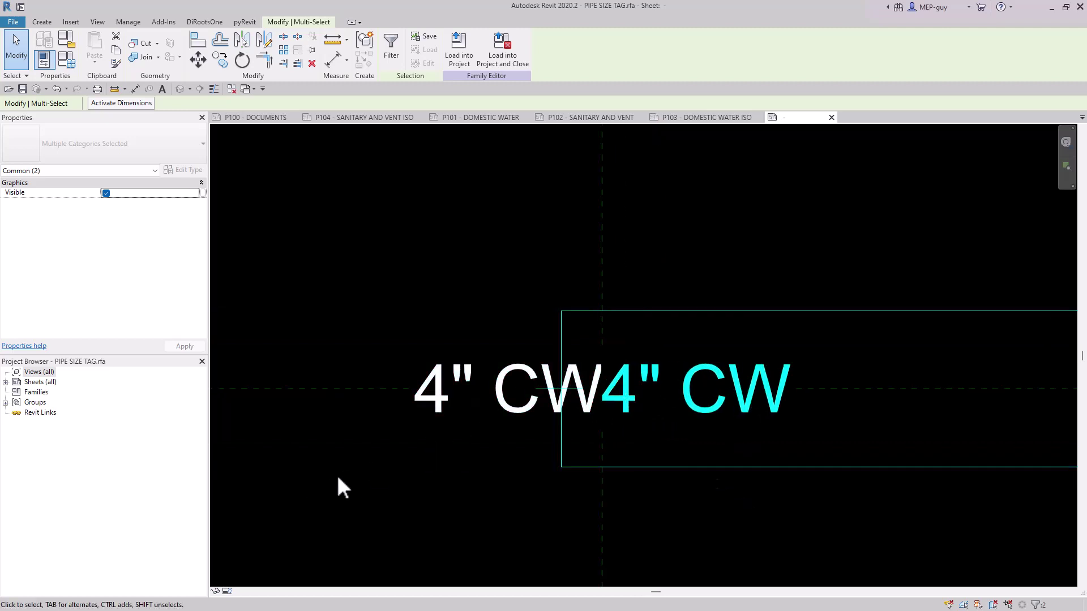
pyautogui.click(204, 193)
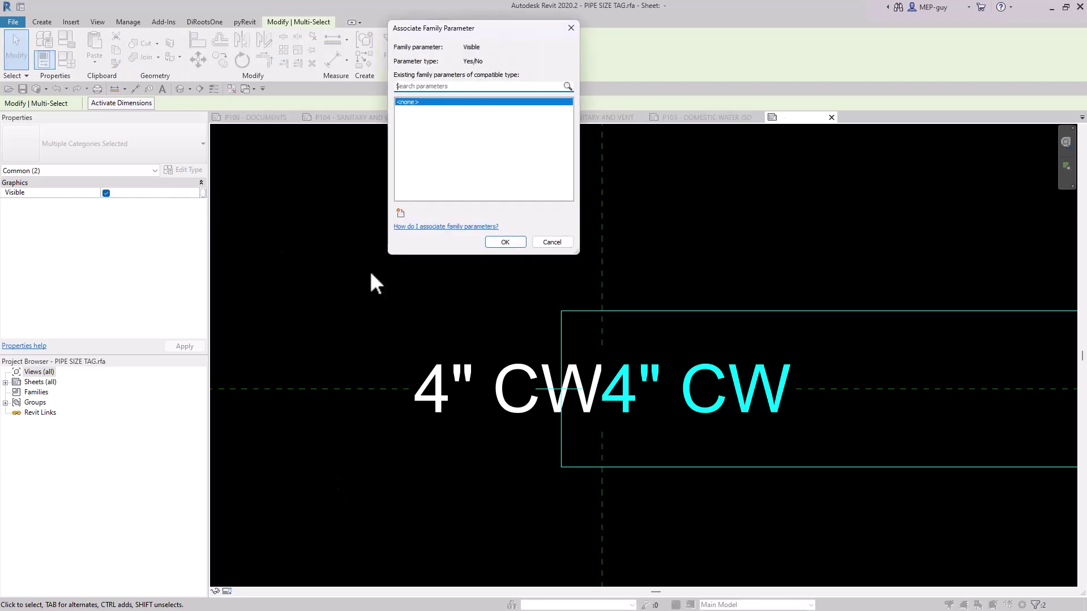
pyautogui.click(403, 214)
pyautogui.write('LEFT LEADER')
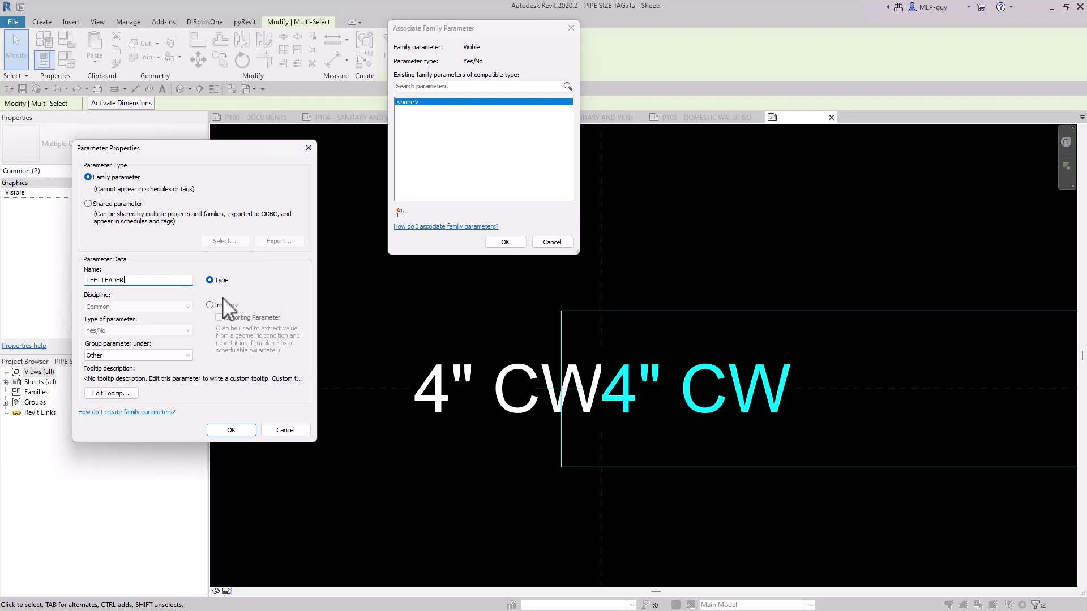
pyautogui.click(231, 430)
pyautogui.click(503, 242)
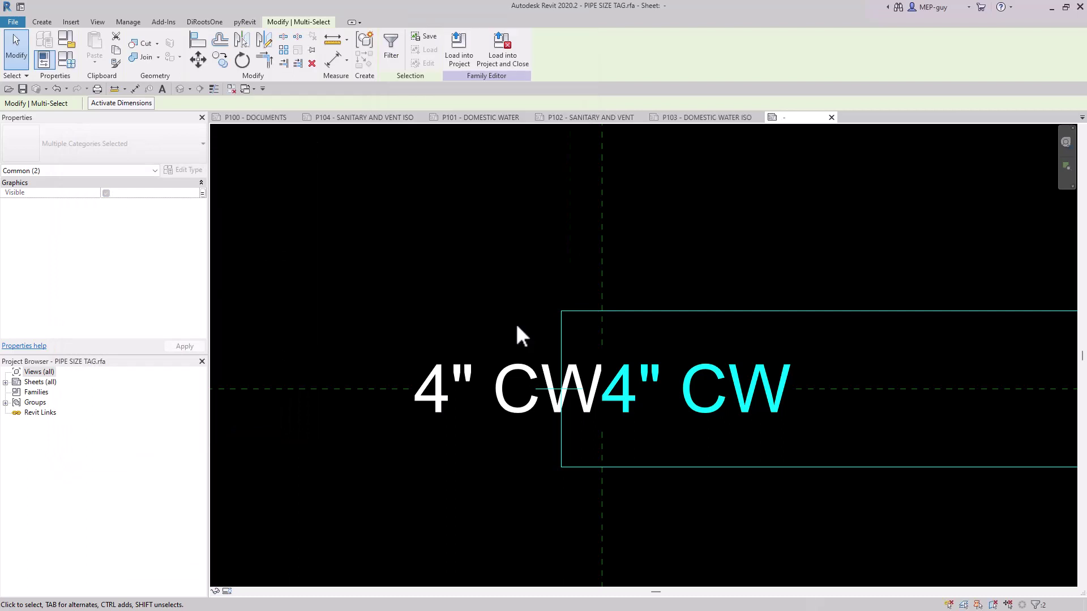
# Link the visibility of the original label and its landing line to a new type parameter named RIGHT LEADER.
pyautogui.click(507, 367)
pyautogui.keyDown('ctrl'); pyautogui.click(540, 389); pyautogui.keyUp('ctrl')
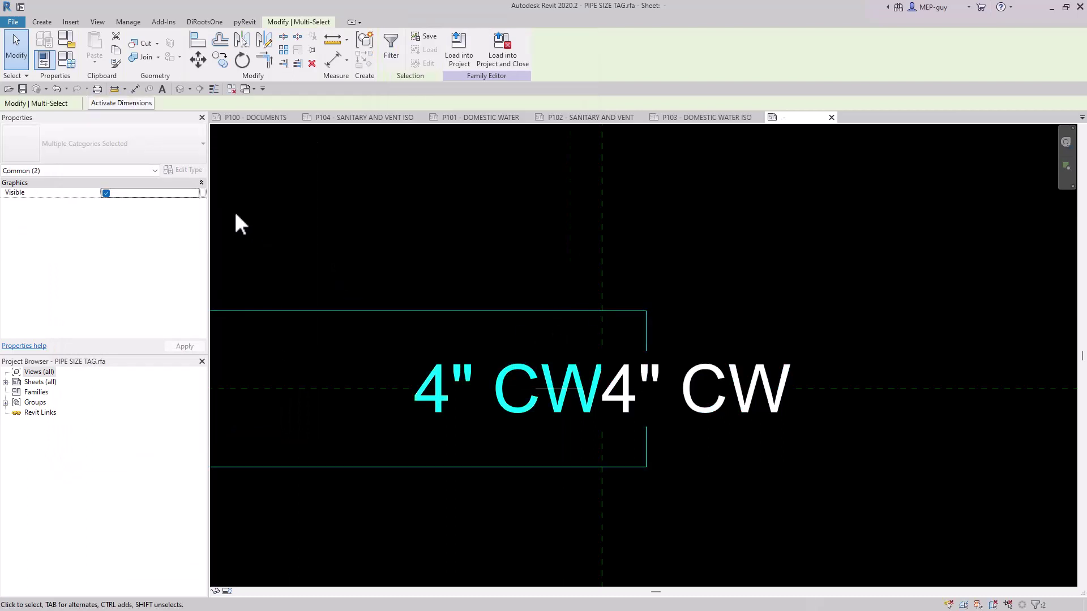
pyautogui.click(203, 192)
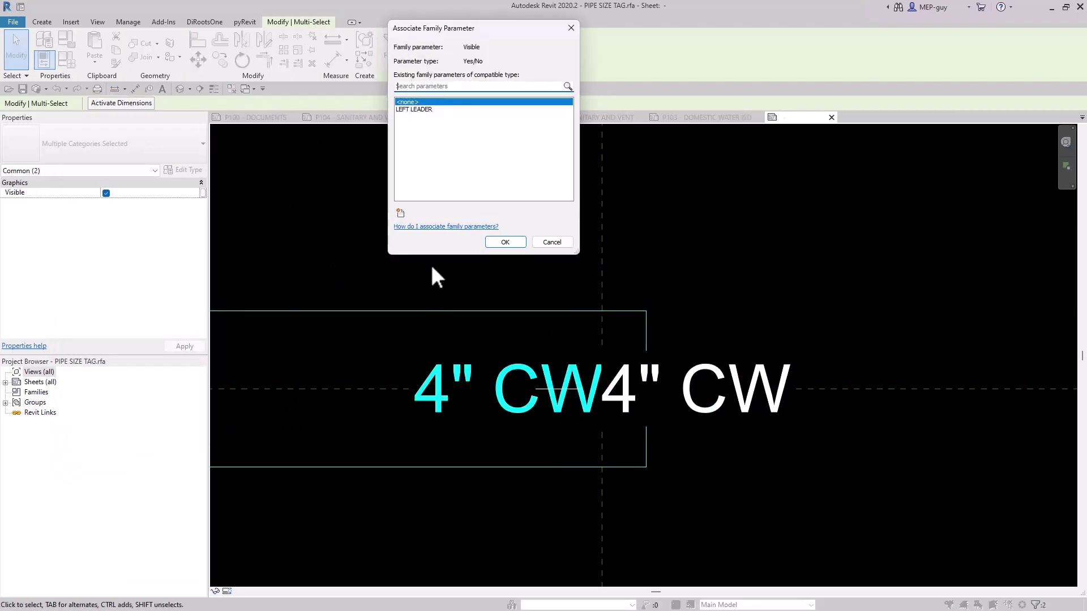
pyautogui.click(400, 214)
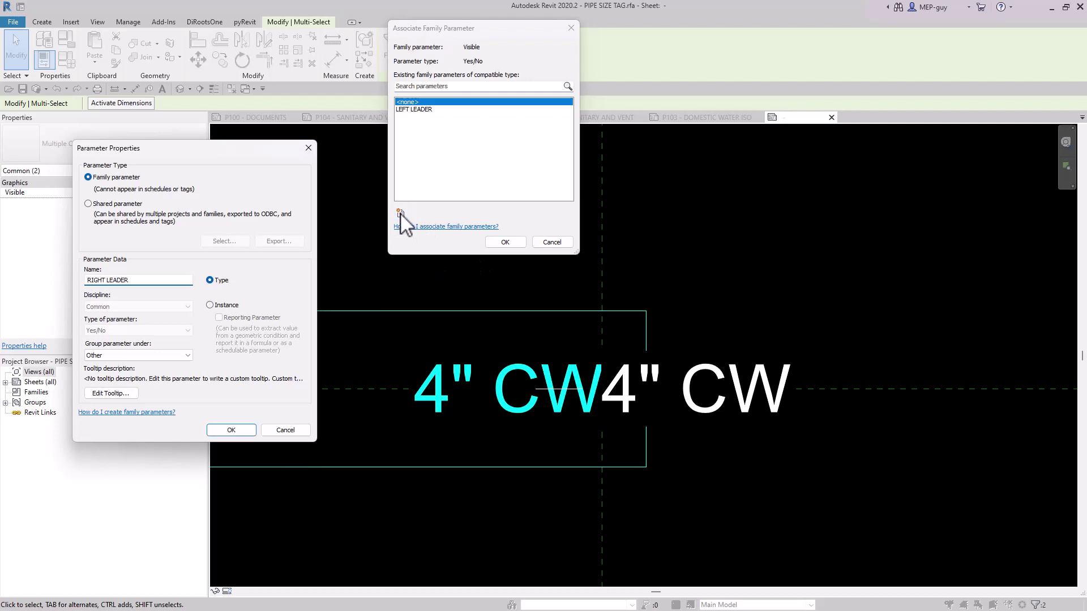
pyautogui.click(238, 429)
pyautogui.press('Return')
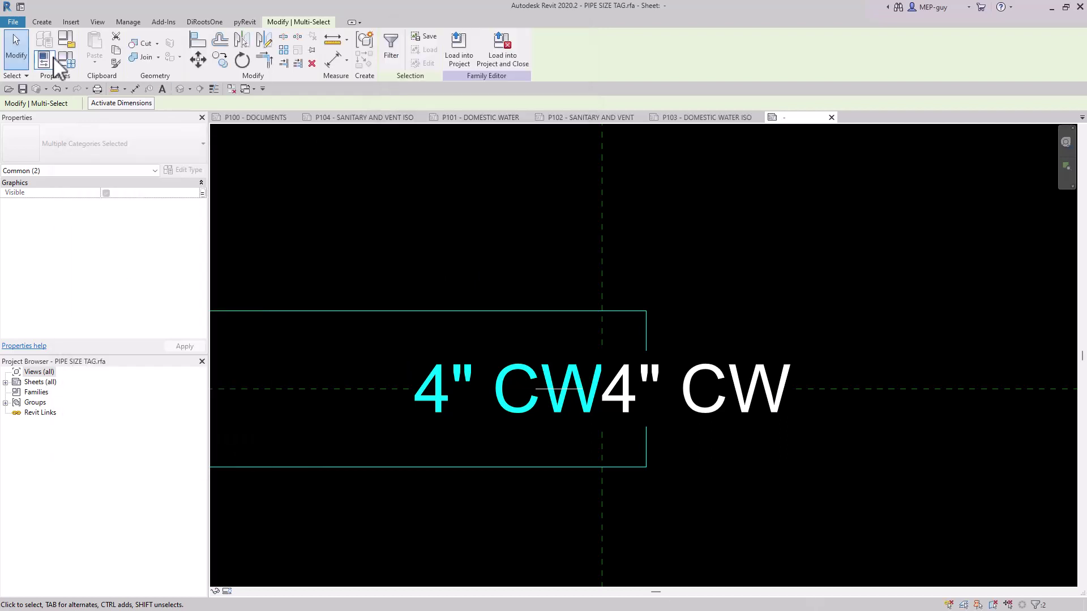
# Rename the ARROW family type to RIGHT ARROW with only RIGHT LEADER on, and add a LEFT ARROW type with only LEFT LEADER on.
pyautogui.click(70, 60)
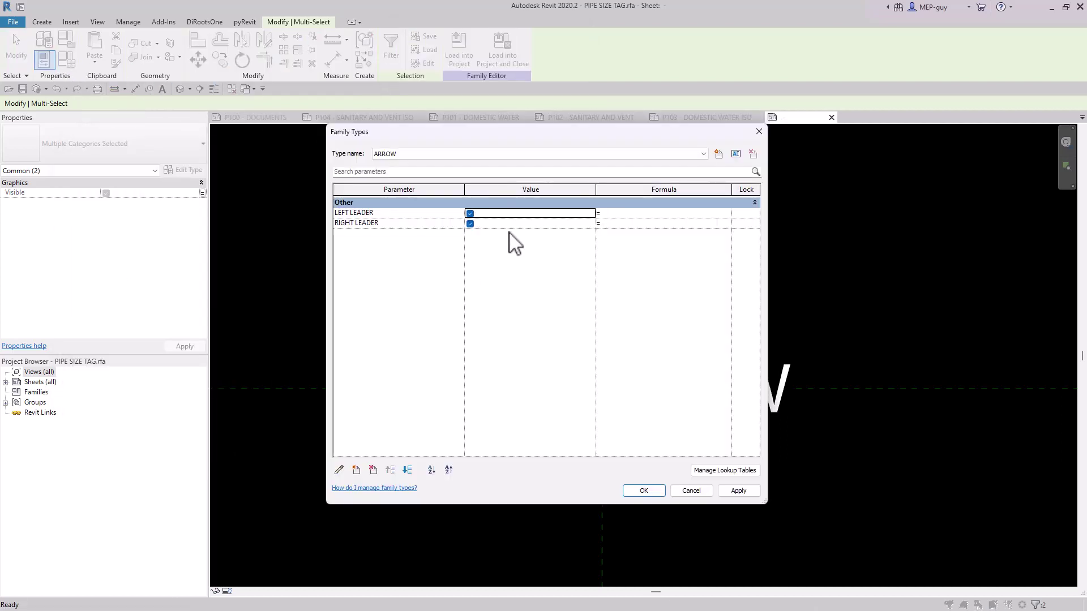
pyautogui.click(736, 154)
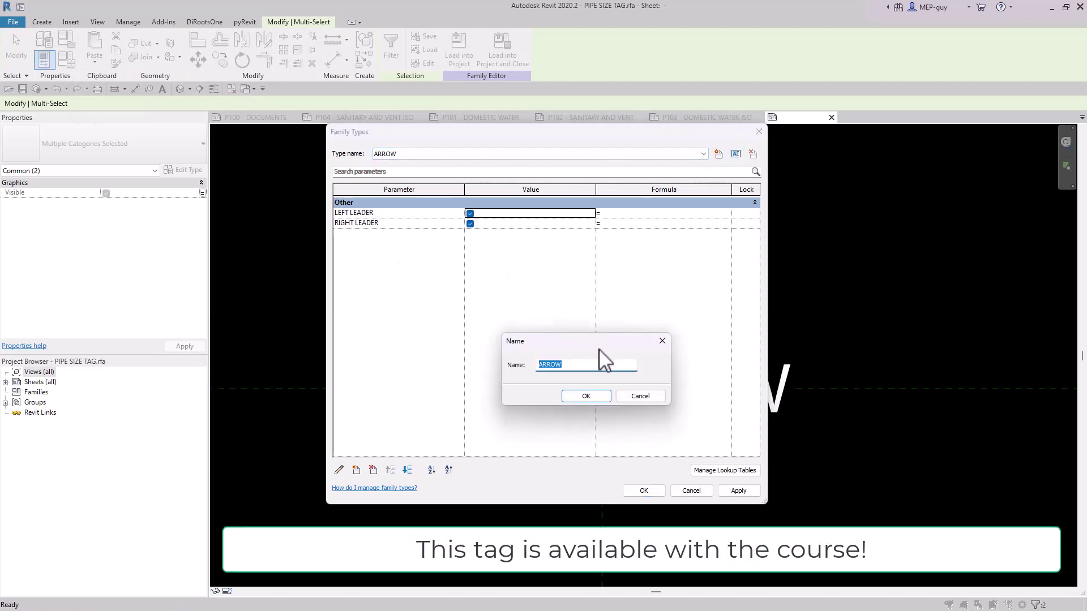
pyautogui.click(596, 398)
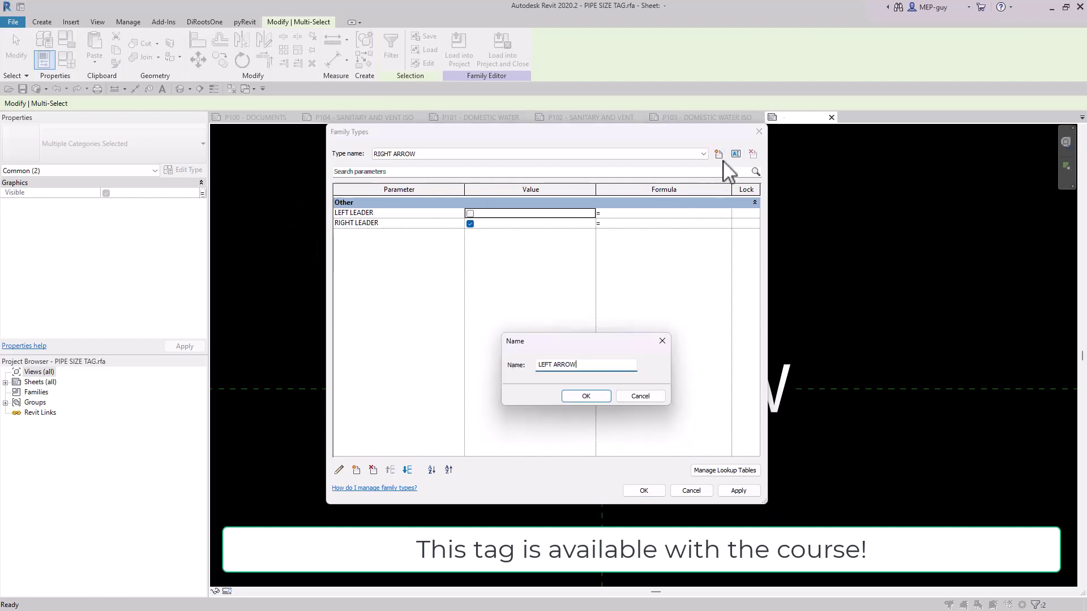
pyautogui.click(594, 400)
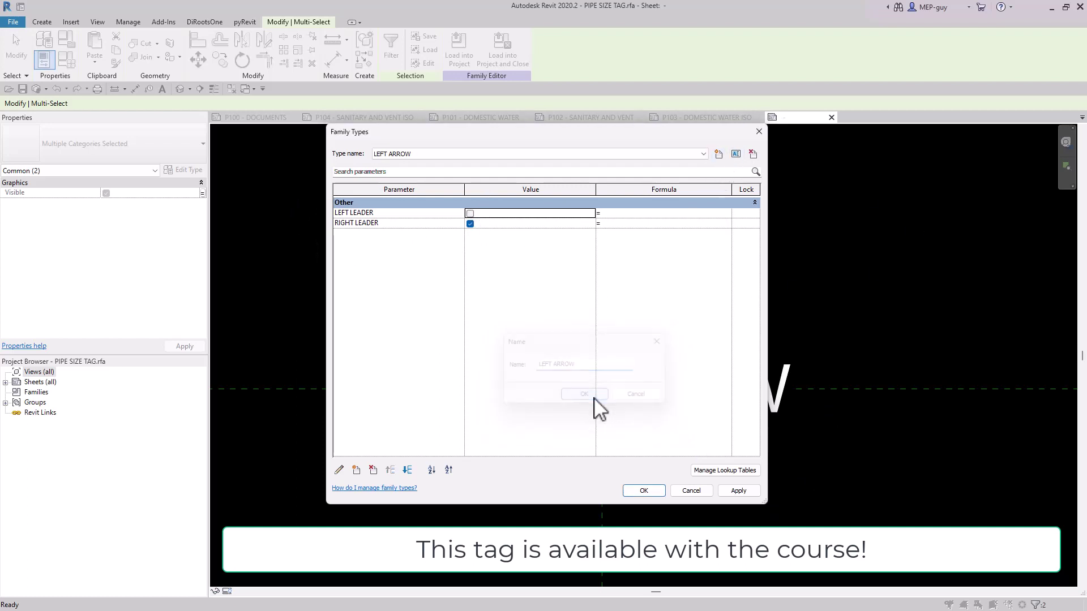
pyautogui.click(469, 224)
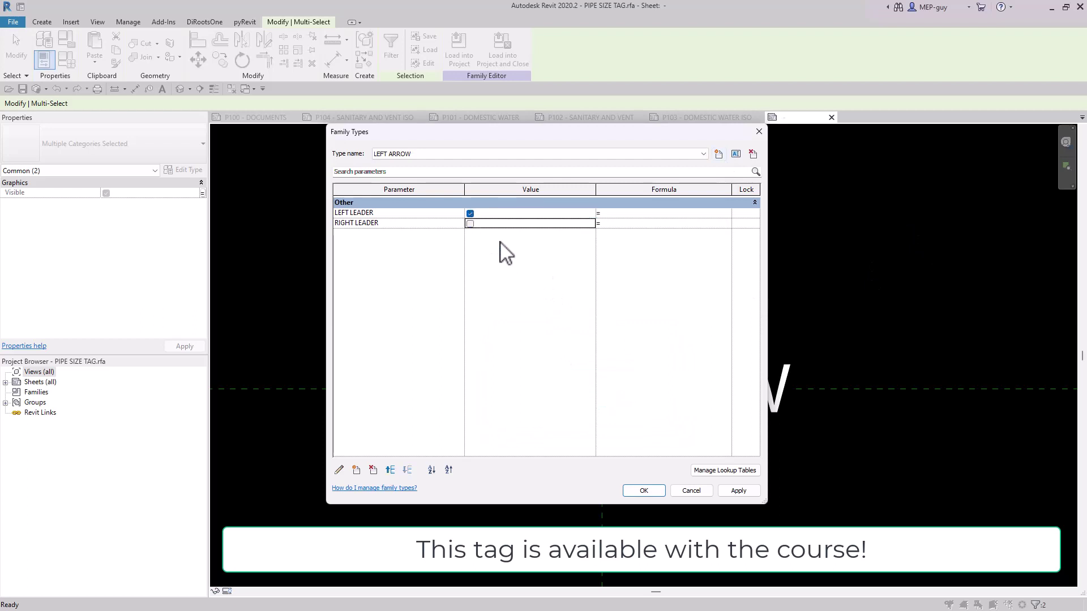
# Accept the family types and load PIPE SIZE TAG into the project, overwriting the existing version and its parameter values.
pyautogui.click(644, 491)
pyautogui.click(401, 55)
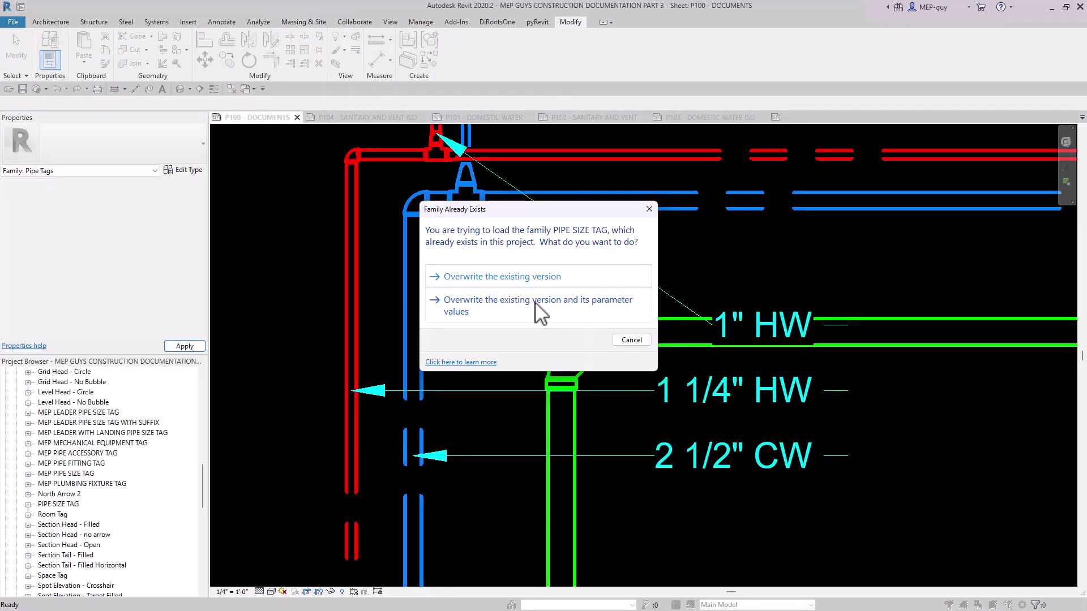
pyautogui.click(538, 309)
pyautogui.scroll(-3, 526, 297)
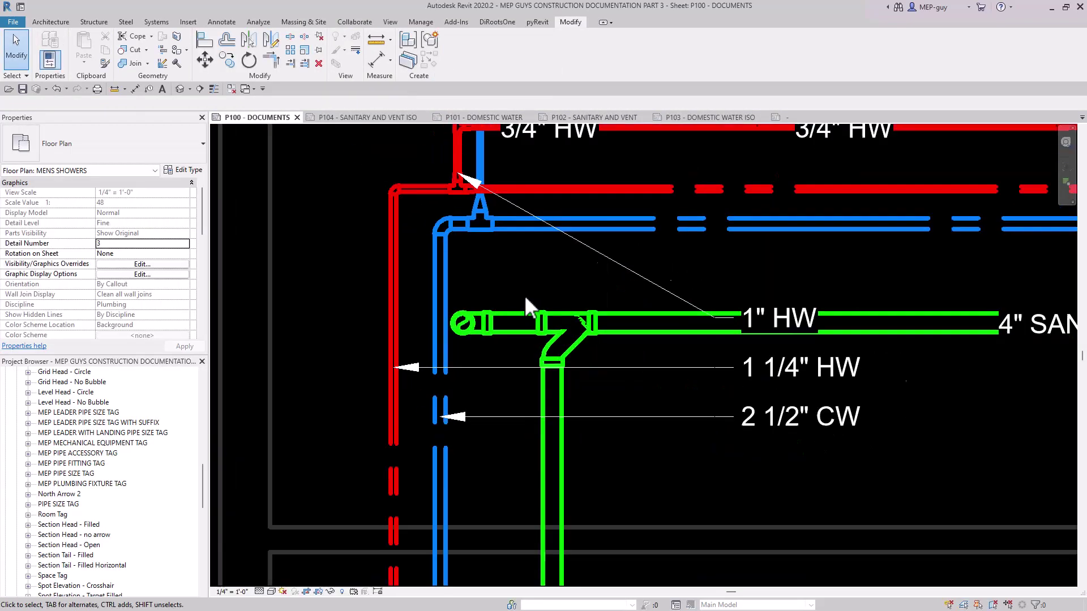
# Change the 1" HW, 1 1/4" HW and 2 1/2" CW leader tags to the PIPE SIZE TAG type LEFT ARROW.
pyautogui.keyDown('ctrl'); pyautogui.click(747, 356); pyautogui.keyUp('ctrl')
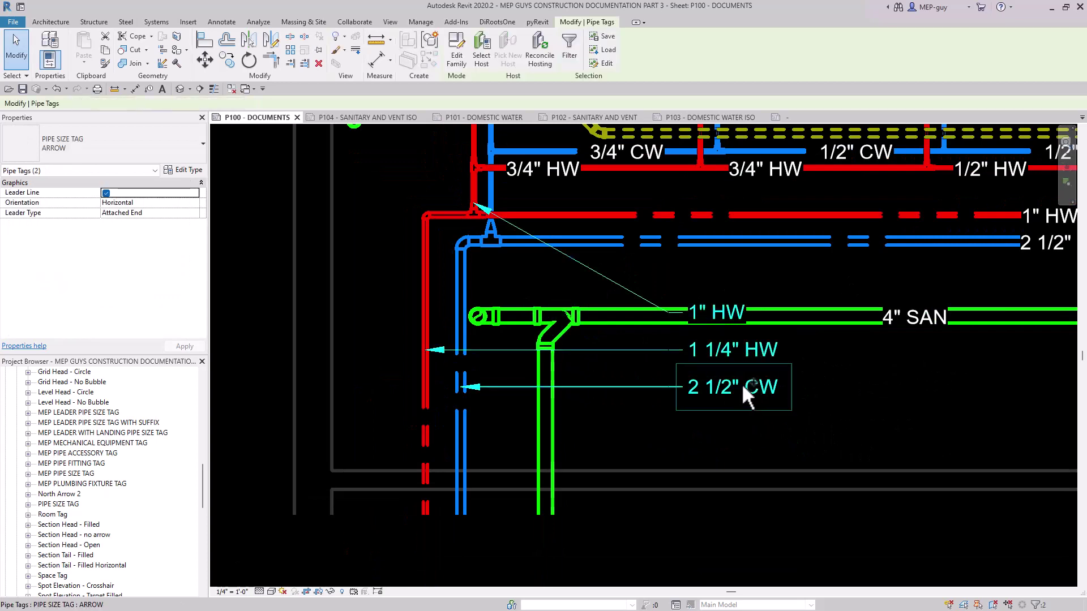
pyautogui.keyDown('ctrl'); pyautogui.click(741, 383); pyautogui.keyUp('ctrl')
pyautogui.click(157, 152)
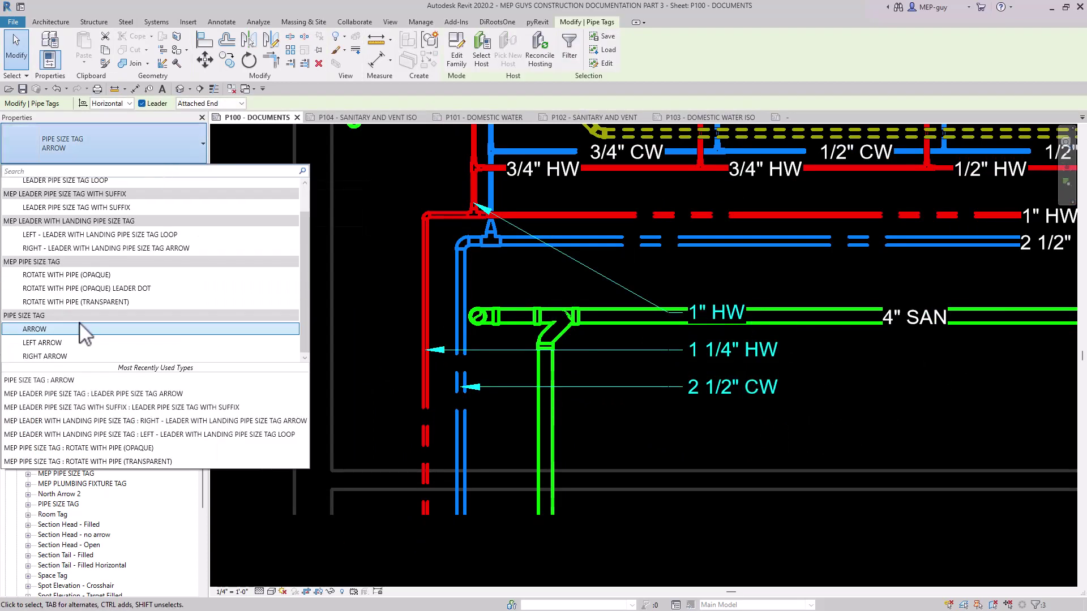
pyautogui.click(56, 345)
pyautogui.scroll(2, 500, 287)
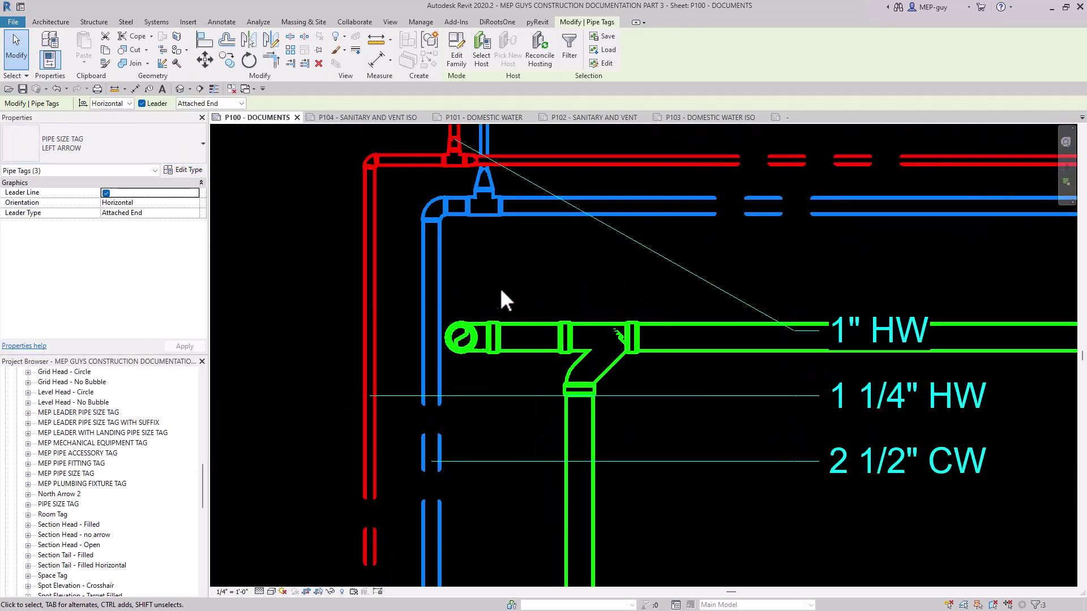
# Set the leader arrowhead of the LEFT ARROW tag type to Arrow Filled 20 Degree.
pyautogui.click(184, 171)
pyautogui.click(397, 248)
pyautogui.click(401, 289)
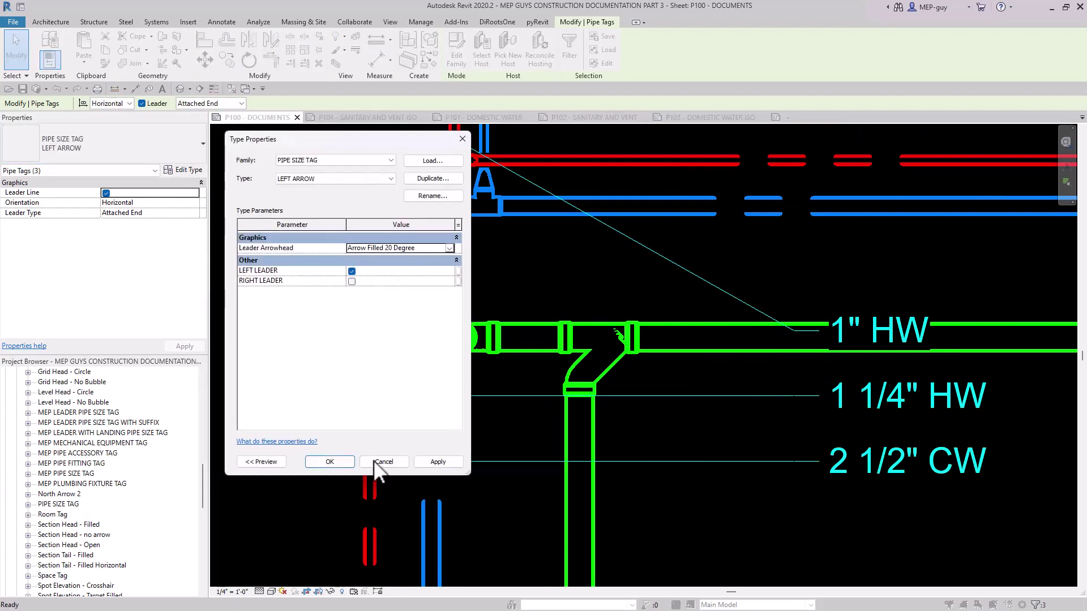
pyautogui.click(330, 462)
pyautogui.scroll(-2, 501, 235)
# Move the three pipe size tags together to the open area left of the Mens Showers piping, outside the wall.
pyautogui.click(727, 320)
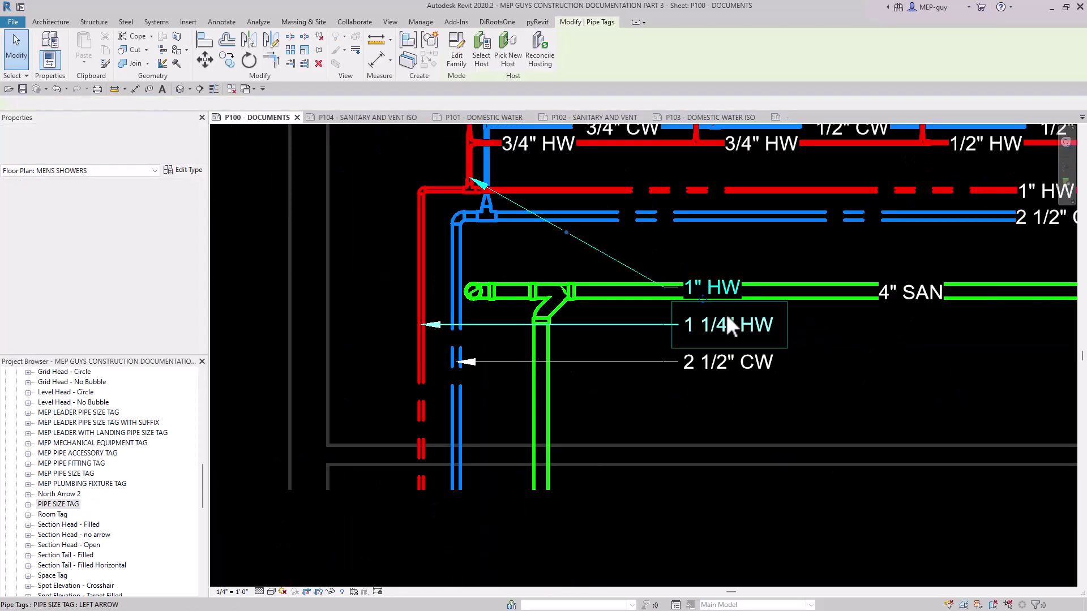
pyautogui.keyDown('ctrl'); pyautogui.click(748, 321); pyautogui.keyUp('ctrl')
pyautogui.keyDown('ctrl'); pyautogui.click(752, 363); pyautogui.keyUp('ctrl')
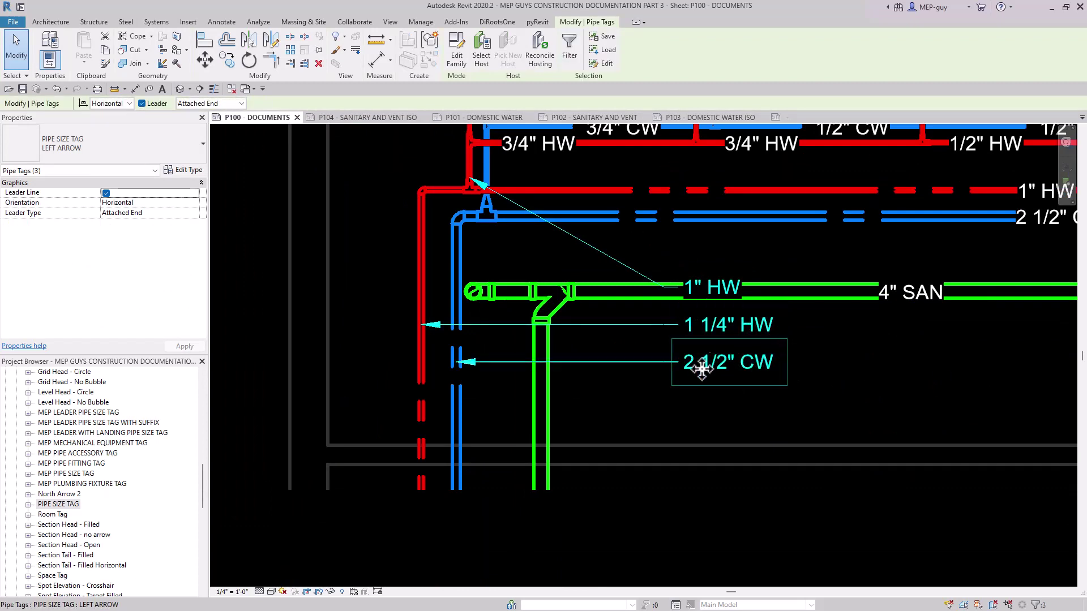
pyautogui.moveTo(701, 368); pyautogui.dragTo(608, 432)
pyautogui.scroll(5, 591, 371)
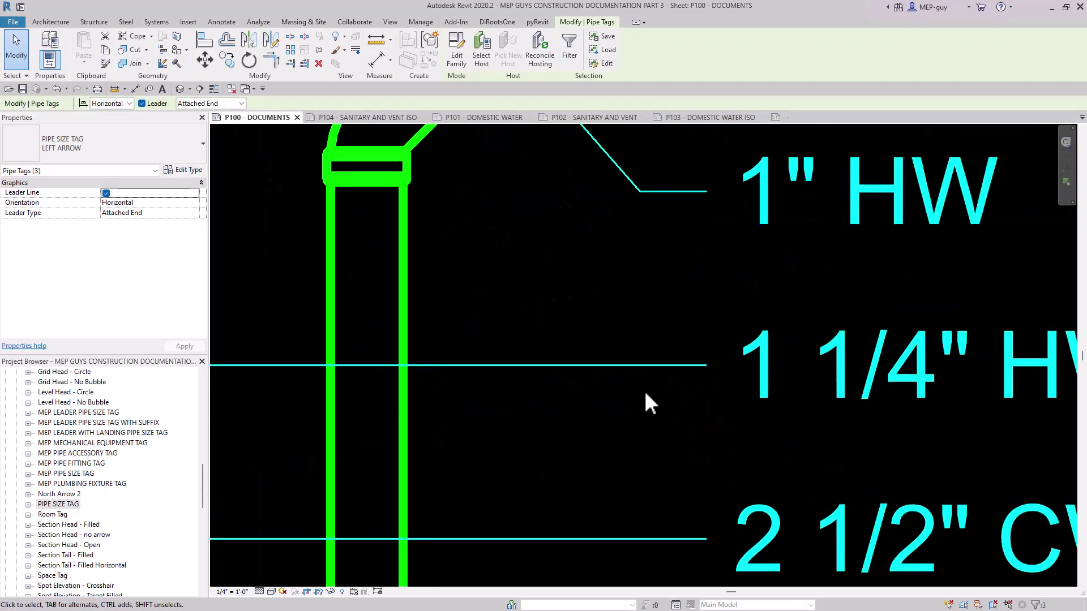
pyautogui.scroll(-6, 640, 393)
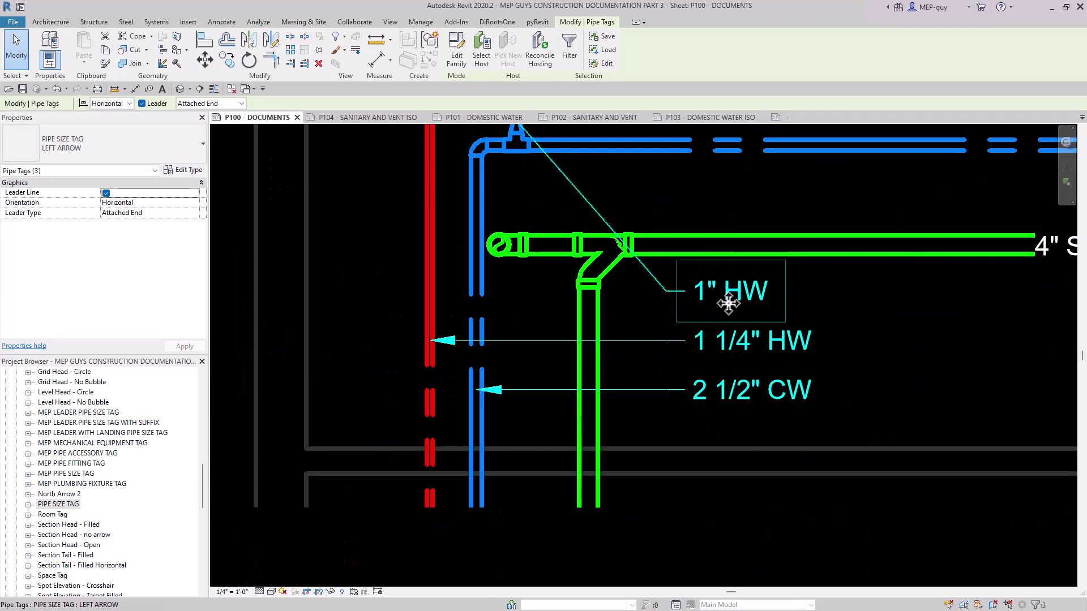
pyautogui.moveTo(751, 341); pyautogui.dragTo(755, 413, button='middle')
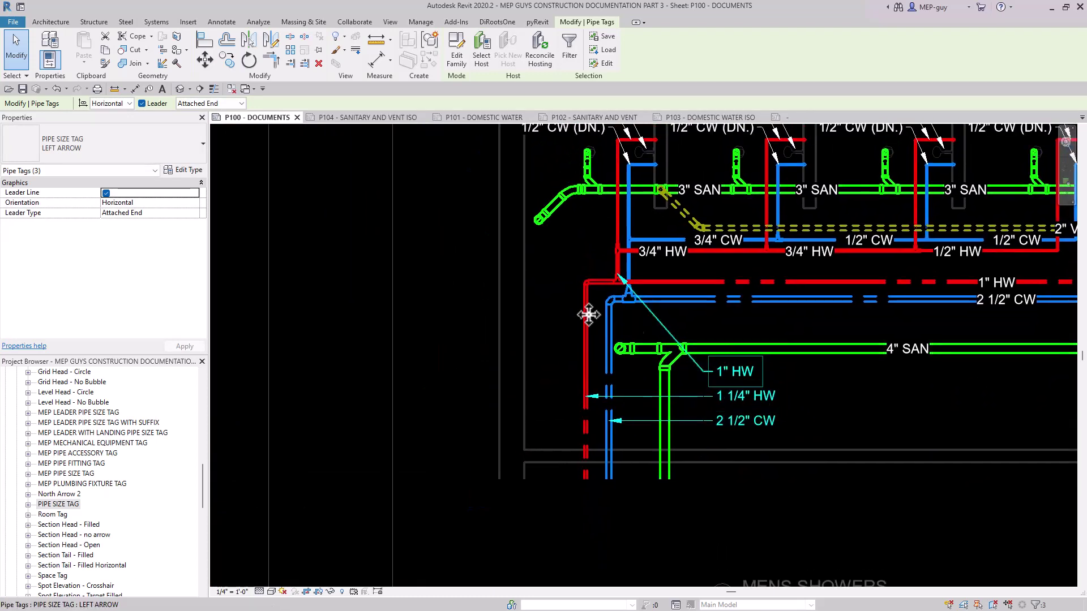
pyautogui.moveTo(589, 315)
pyautogui.mouseDown()
pyautogui.moveTo(489, 222)
pyautogui.moveTo(447, 222)
pyautogui.mouseUp()
pyautogui.scroll(4, 509, 250)
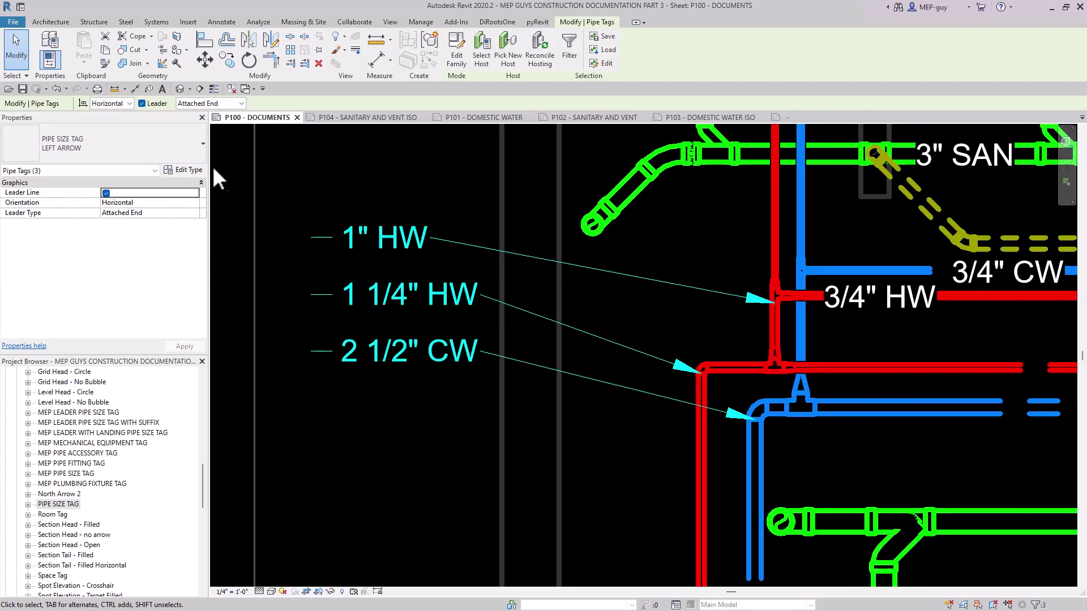
# Change the three moved tags to the RIGHT ARROW type and remove the 1 1/4" HW and 2 1/2" CW tags.
pyautogui.click(169, 152)
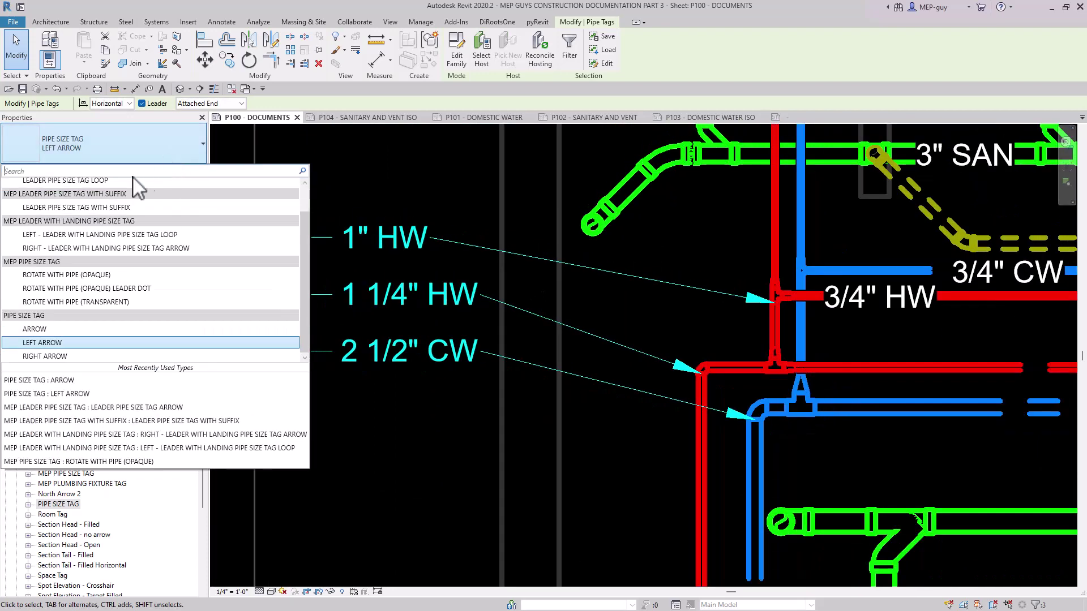
pyautogui.click(57, 362)
pyautogui.press('Escape')
pyautogui.scroll(-3, 533, 351)
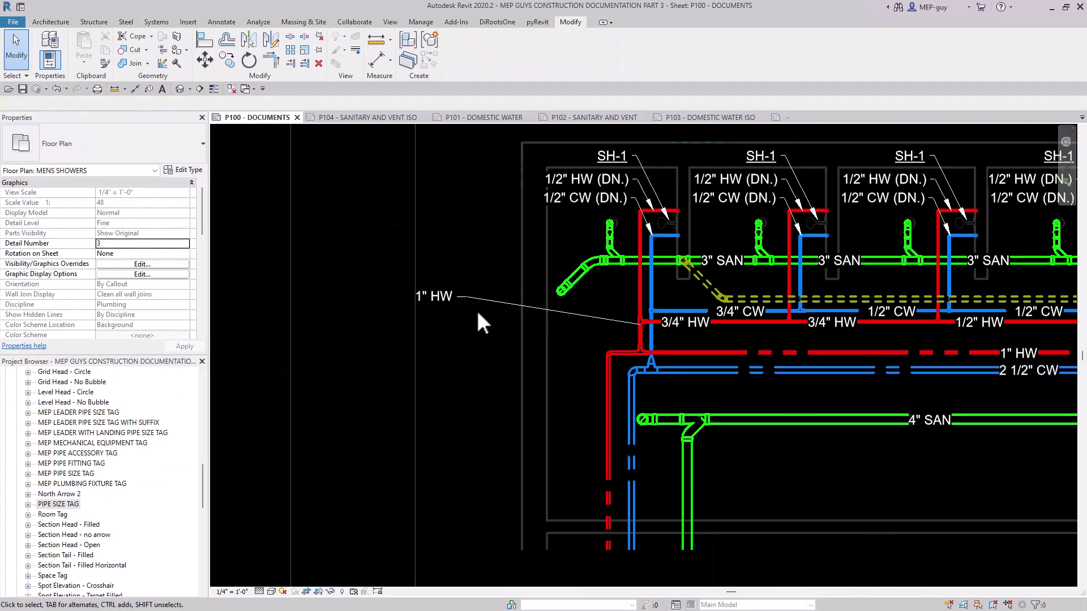
# Give the RIGHT ARROW tag type the same filled leader arrowhead as the LEFT ARROW type.
pyautogui.click(480, 303)
pyautogui.click(183, 170)
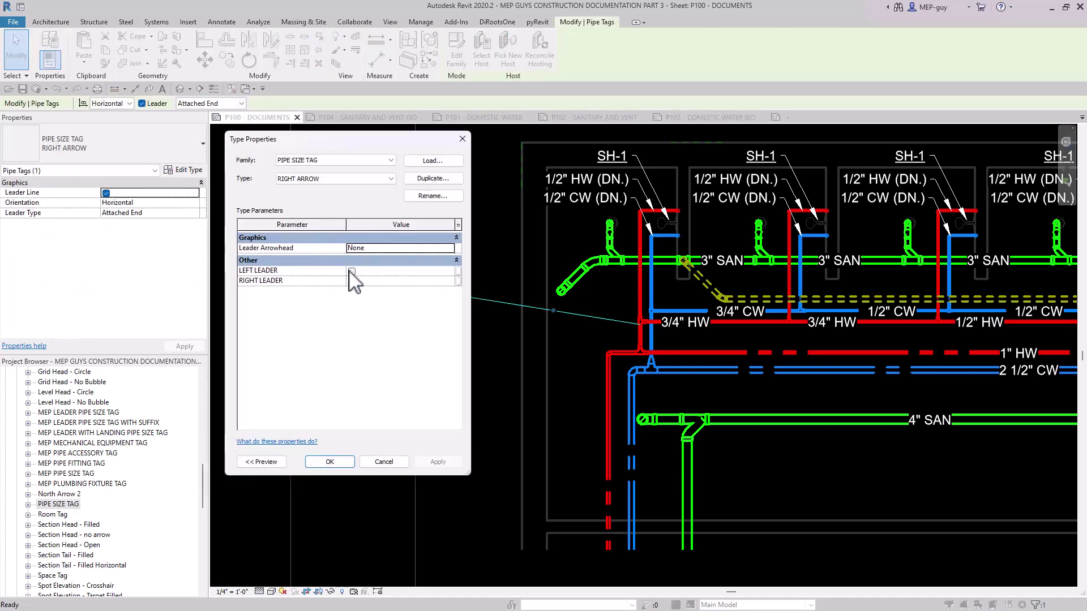
pyautogui.click(399, 249)
pyautogui.click(393, 283)
pyautogui.click(331, 462)
pyautogui.scroll(3, 493, 348)
pyautogui.scroll(-2, 448, 362)
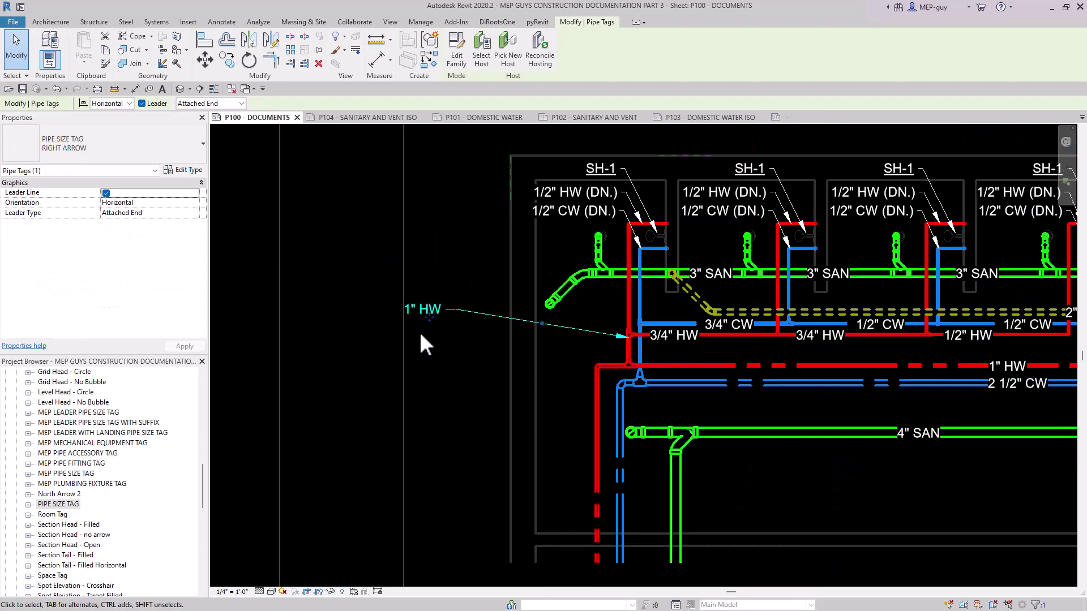
# Reposition the 1" HW tag and create similar RIGHT ARROW tags on the vertical 1 1/4" HW and 2 1/2" CW pipes.
pyautogui.moveTo(445, 306); pyautogui.dragTo(485, 291)
pyautogui.scroll(2, 486, 292)
pyautogui.scroll(1, 490, 300)
pyautogui.rightClick(486, 289)
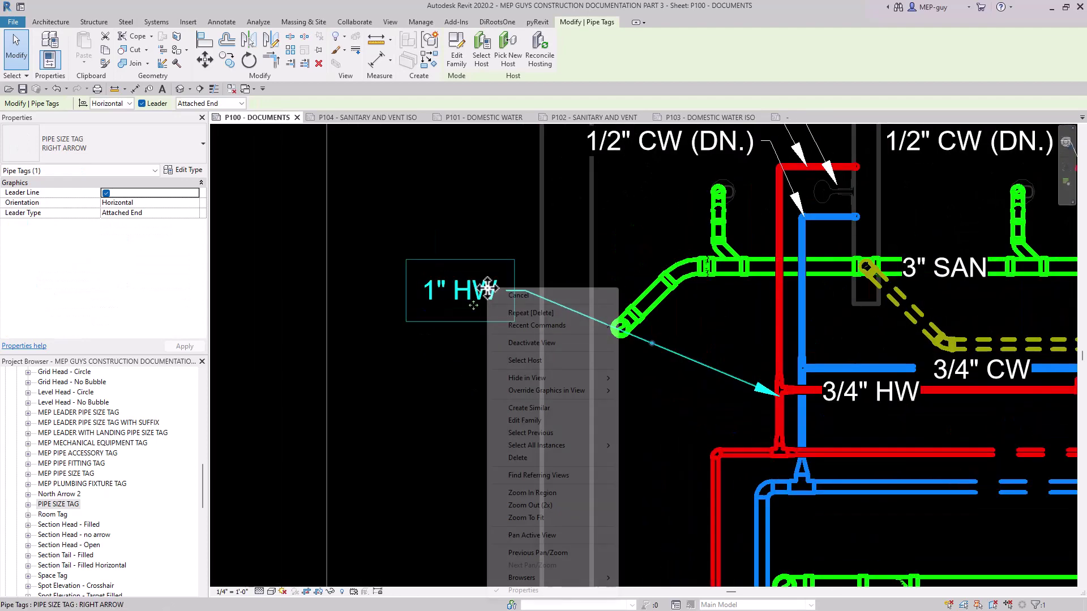
pyautogui.click(538, 406)
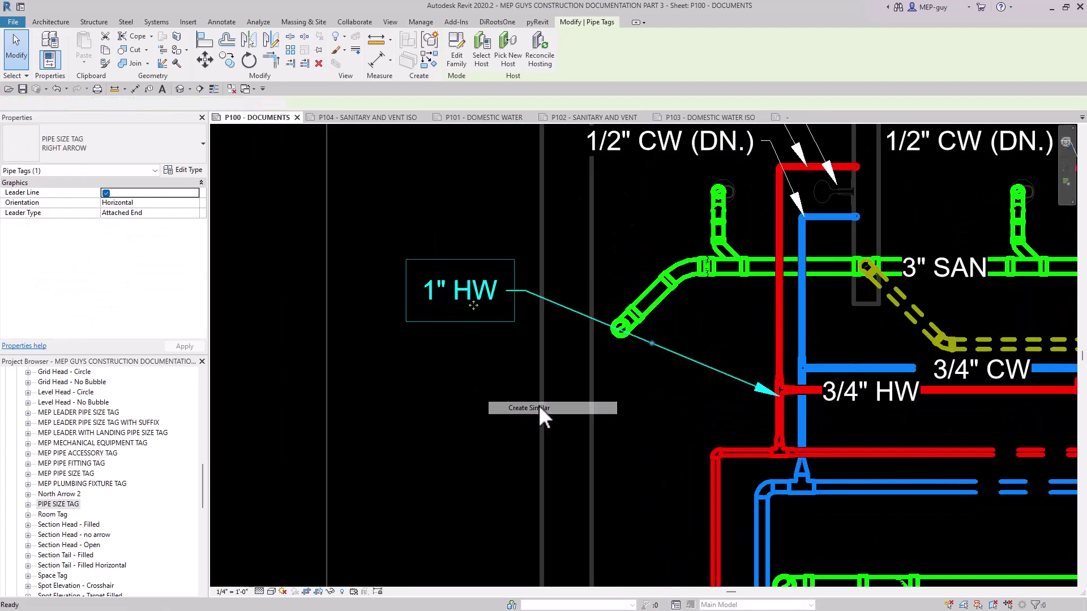
pyautogui.scroll(-2, 543, 304)
pyautogui.press('Escape')
pyautogui.moveTo(548, 403); pyautogui.dragTo(546, 378, button='middle')
pyautogui.scroll(3, 529, 361)
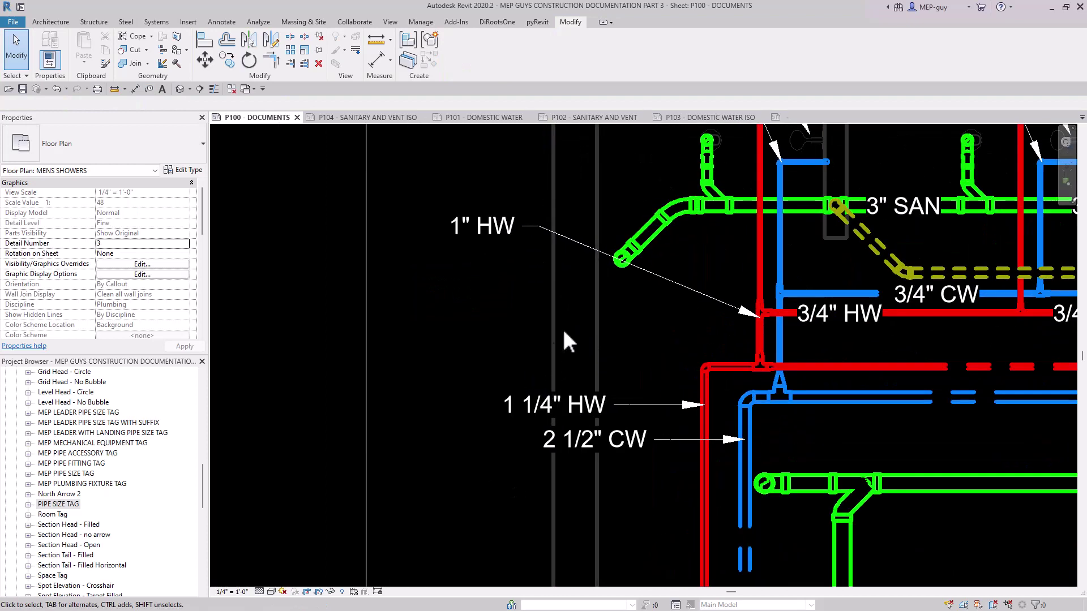
# Align the 1 1/4" HW and 2 1/2" CW tags with the 1" HW tag and stack them directly beneath it.
pyautogui.scroll(-1, 565, 395)
pyautogui.moveTo(565, 395); pyautogui.dragTo(485, 405)
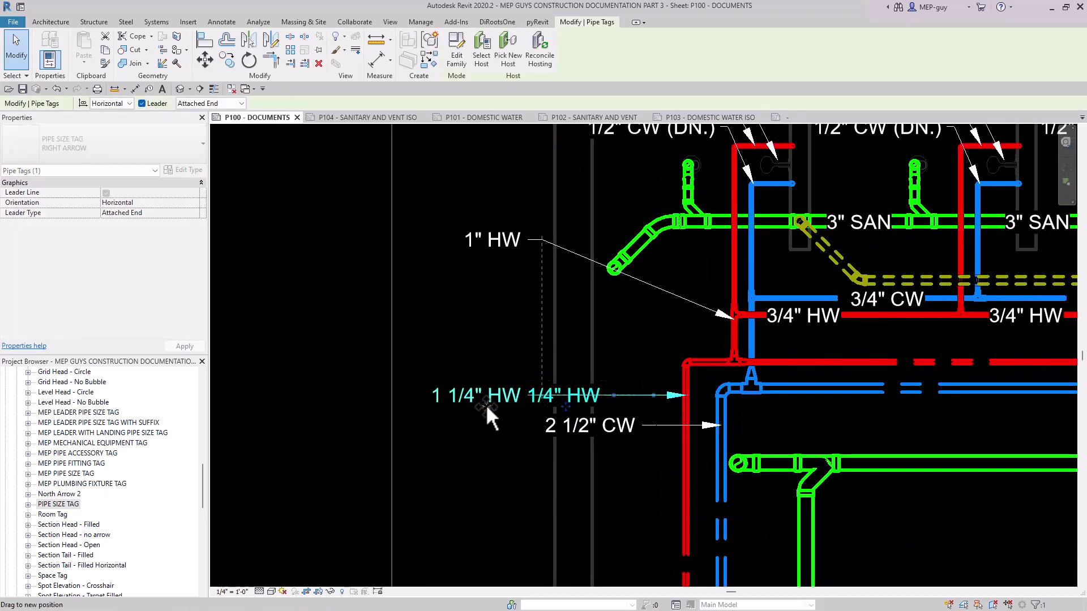
pyautogui.click(593, 441)
pyautogui.moveTo(592, 440); pyautogui.dragTo(429, 451)
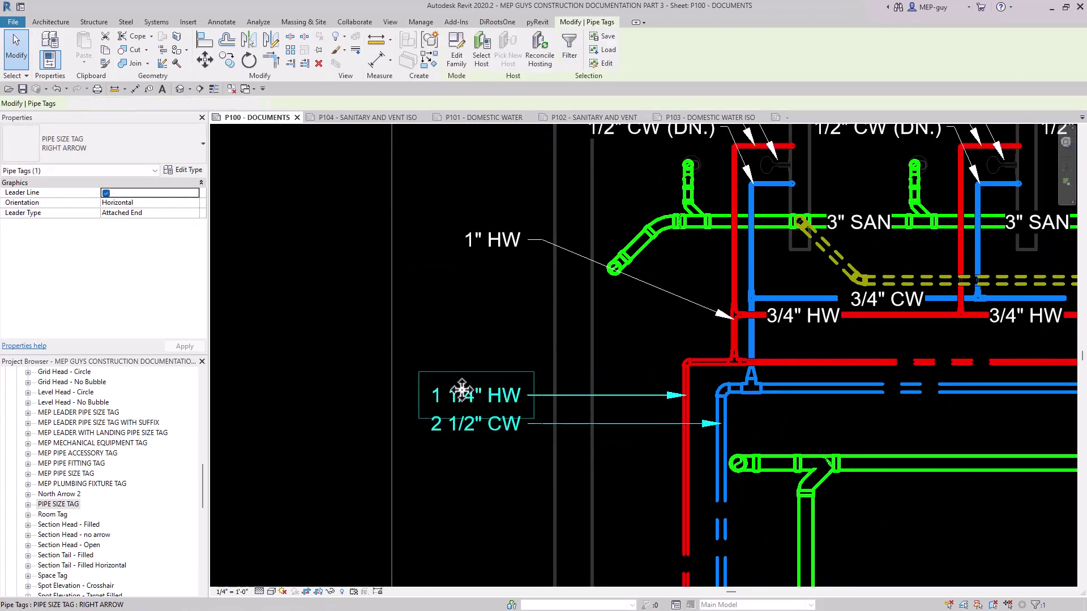
pyautogui.moveTo(460, 389); pyautogui.dragTo(472, 266)
pyautogui.click(505, 190)
pyautogui.scroll(1, 505, 193)
pyautogui.scroll(1, 509, 192)
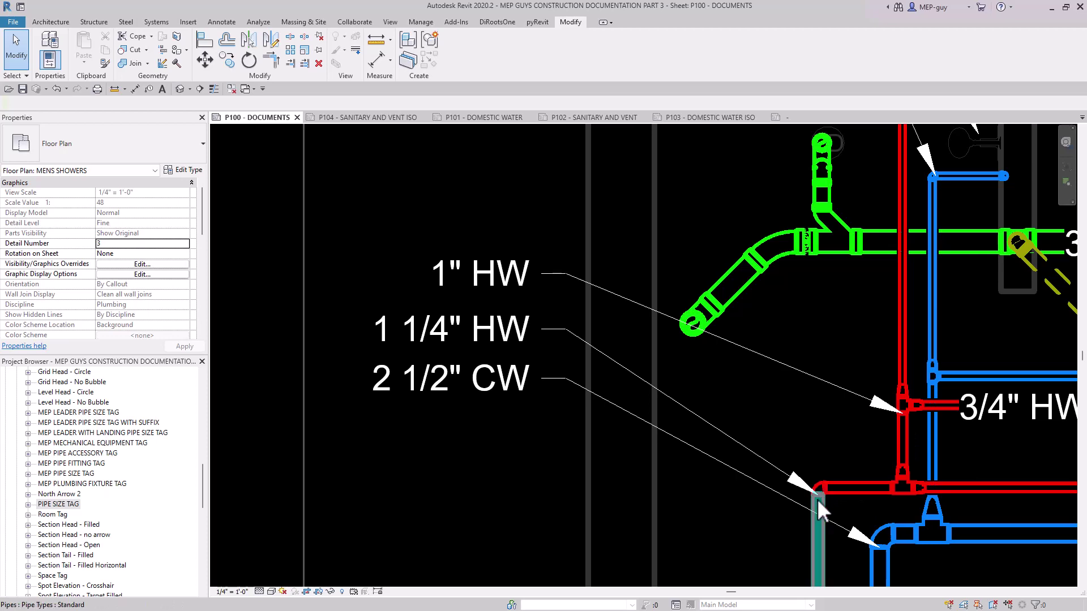
# Set the leader type of the three stacked tags to Free End and nudge the tags slightly down.
pyautogui.moveTo(644, 274); pyautogui.dragTo(468, 418)
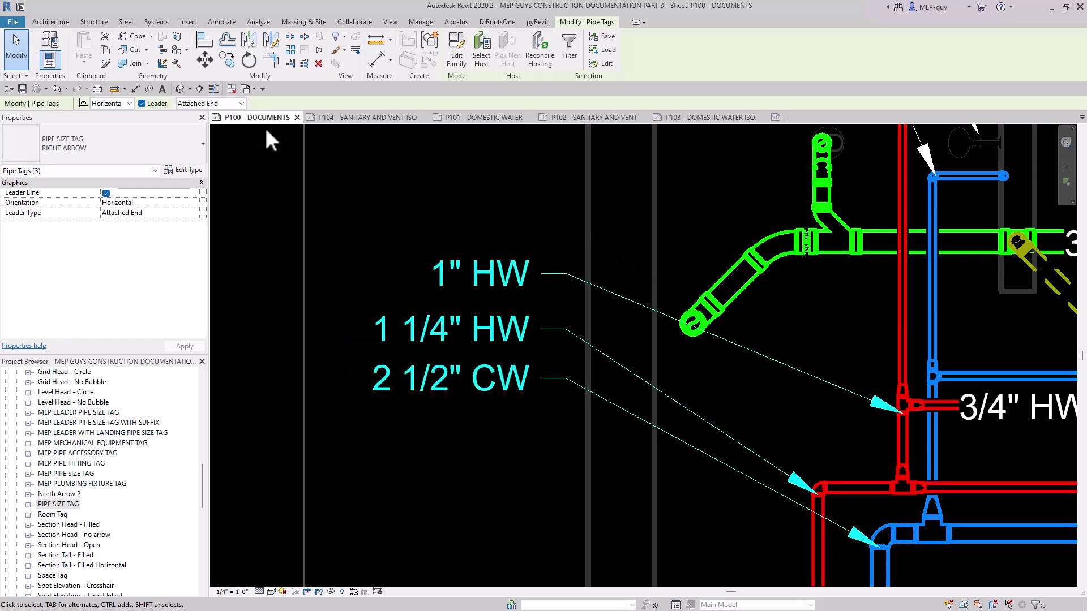
pyautogui.click(241, 104)
pyautogui.click(212, 124)
pyautogui.scroll(-2, 524, 323)
pyautogui.moveTo(524, 323); pyautogui.dragTo(536, 415, button='middle')
pyautogui.scroll(-2, 517, 394)
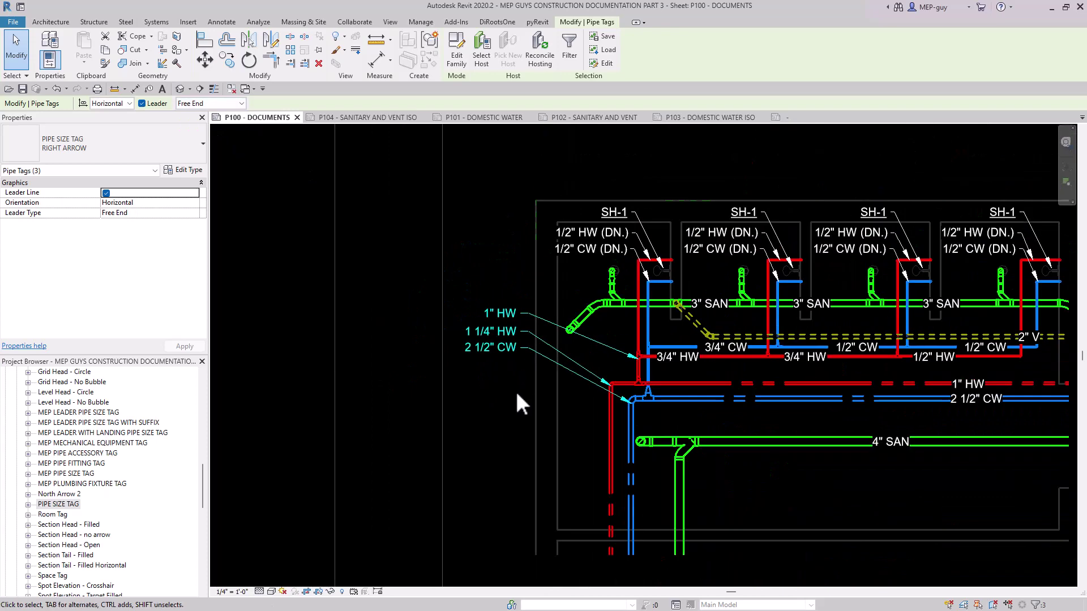
pyautogui.press('Down')
pyautogui.press('Down')
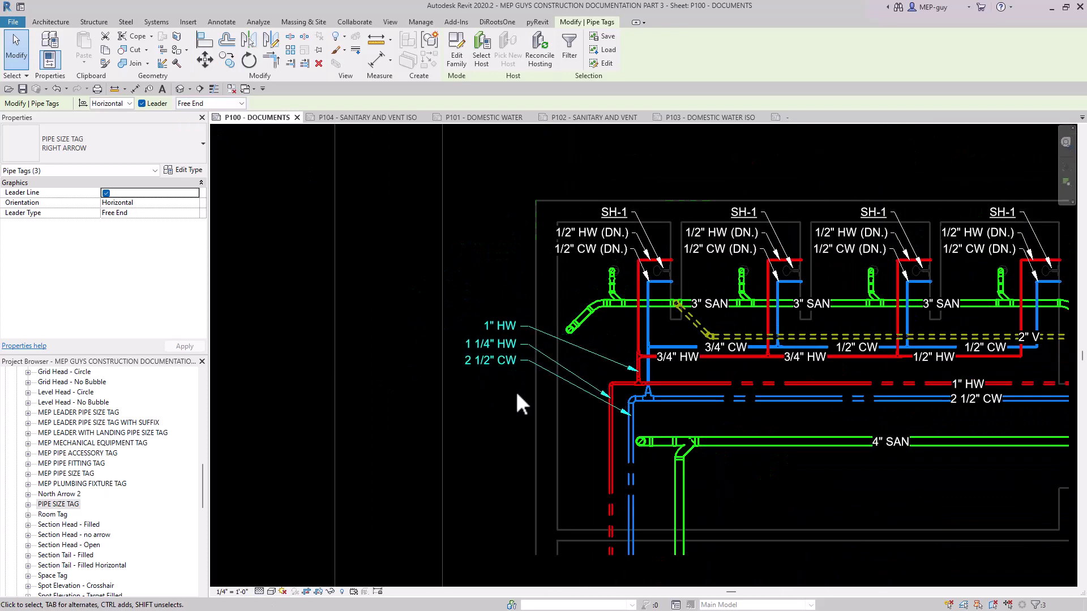
pyautogui.click(518, 394)
# Adjust the leader ends along the pipes and the spacing of the stacked 1" HW, 1 1/4" HW and 2 1/2" CW tags.
pyautogui.click(565, 367)
pyautogui.scroll(2, 596, 391)
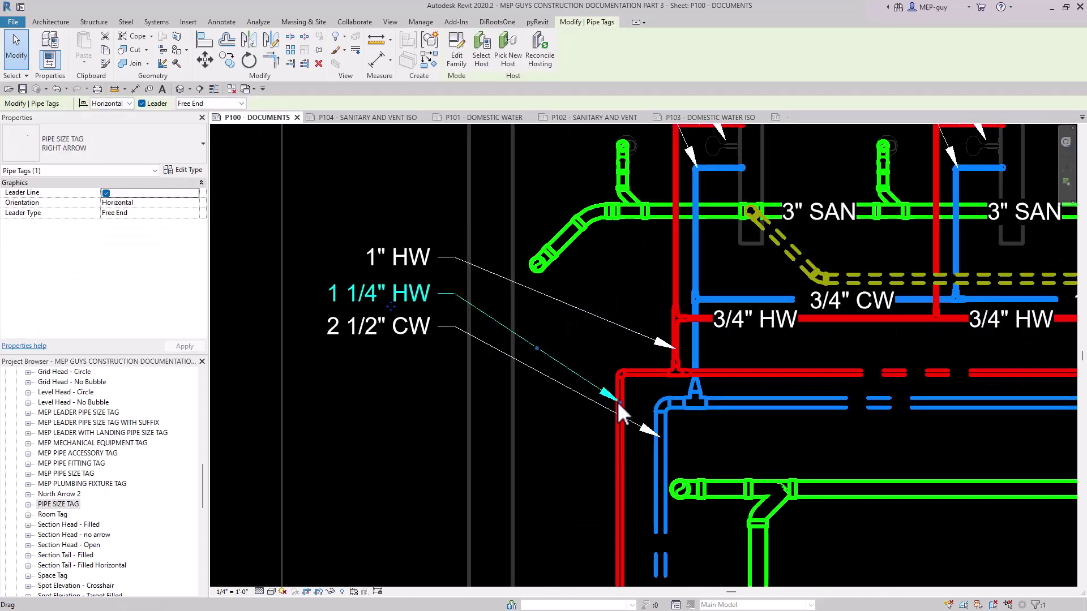
pyautogui.moveTo(619, 402); pyautogui.dragTo(620, 383)
pyautogui.scroll(-2, 621, 386)
pyautogui.click(599, 342)
pyautogui.click(643, 360)
pyautogui.scroll(3, 644, 368)
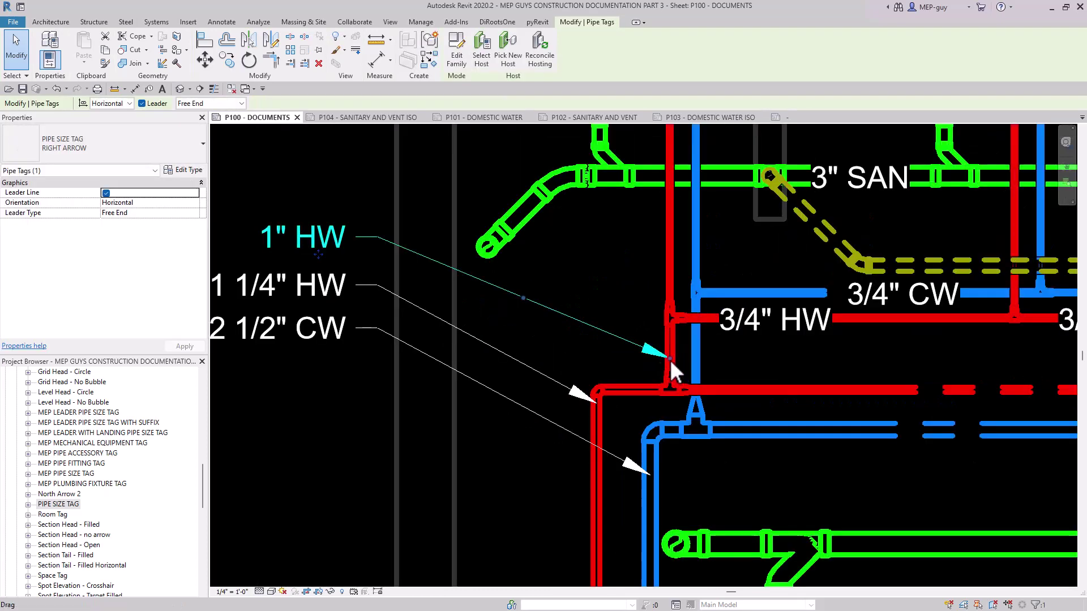
pyautogui.moveTo(670, 359); pyautogui.dragTo(671, 359)
pyautogui.scroll(-2, 476, 242)
pyautogui.moveTo(475, 243); pyautogui.dragTo(422, 400)
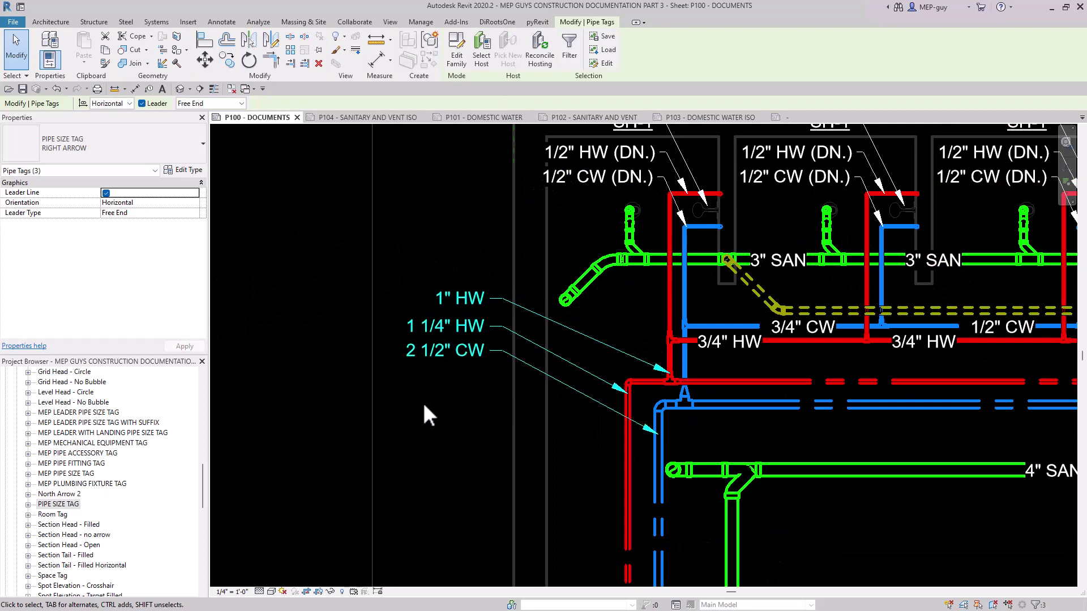
pyautogui.press('Escape')
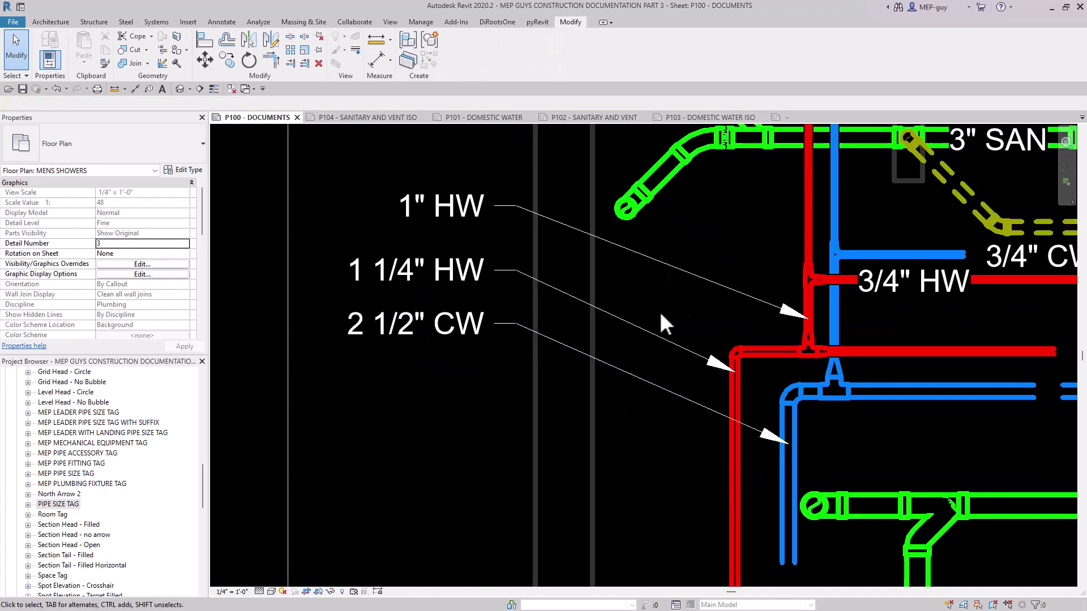
pyautogui.moveTo(737, 330); pyautogui.dragTo(684, 405, button='middle')
pyautogui.scroll(-2, 630, 403)
pyautogui.moveTo(622, 426); pyautogui.dragTo(602, 405, button='middle')
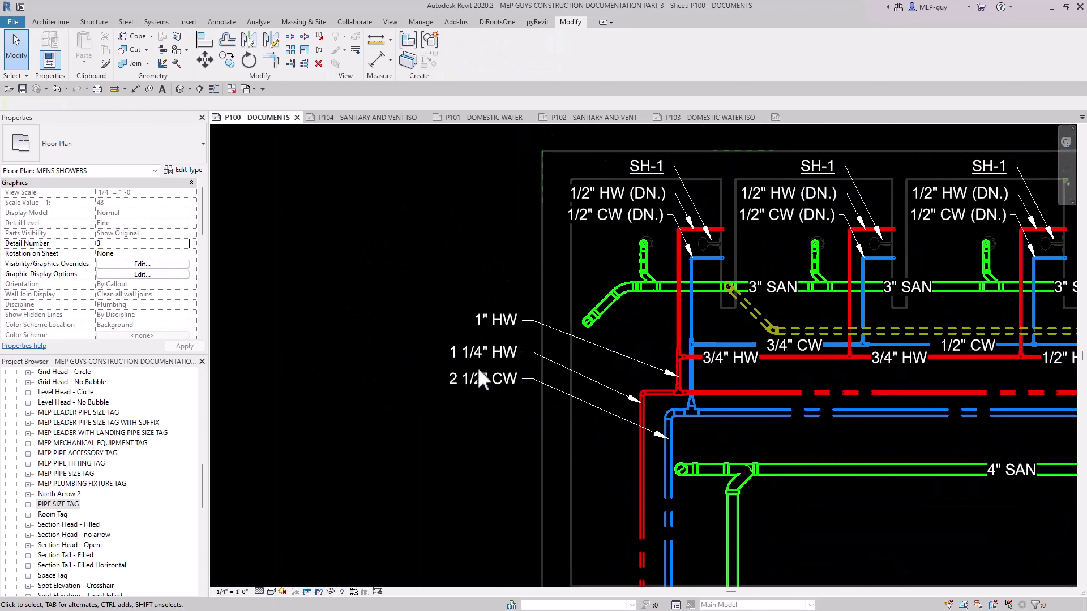
pyautogui.scroll(3, 475, 360)
pyautogui.moveTo(532, 332); pyautogui.dragTo(542, 340, button='middle')
pyautogui.scroll(-3, 542, 339)
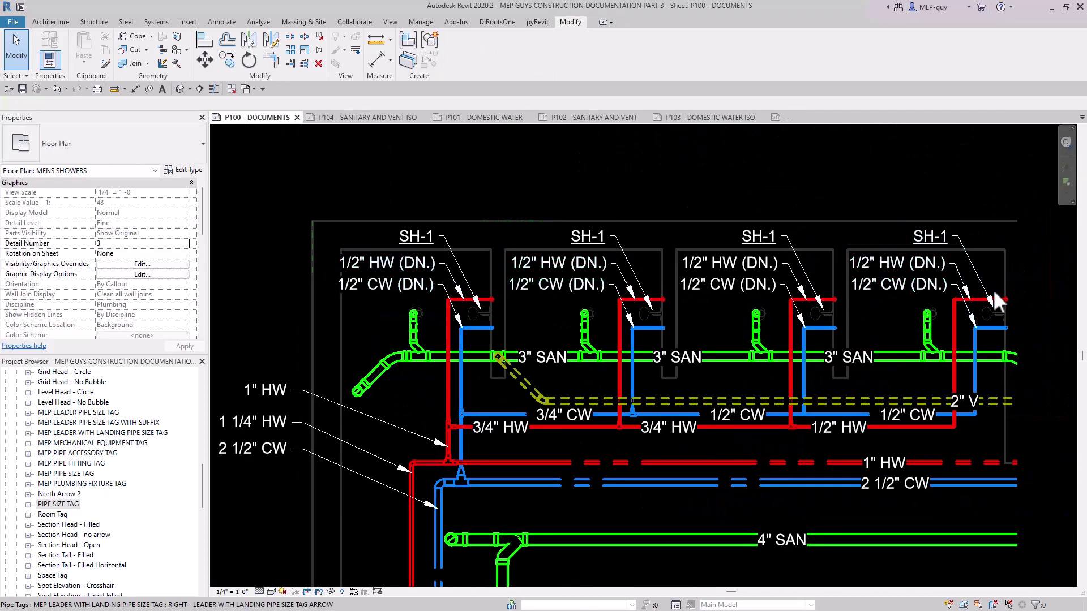
# Select the 1/2" HW and CW (DN.) tags above the four showers, filtering the selection to Pipe Tags only.
pyautogui.moveTo(1030, 242); pyautogui.dragTo(247, 283)
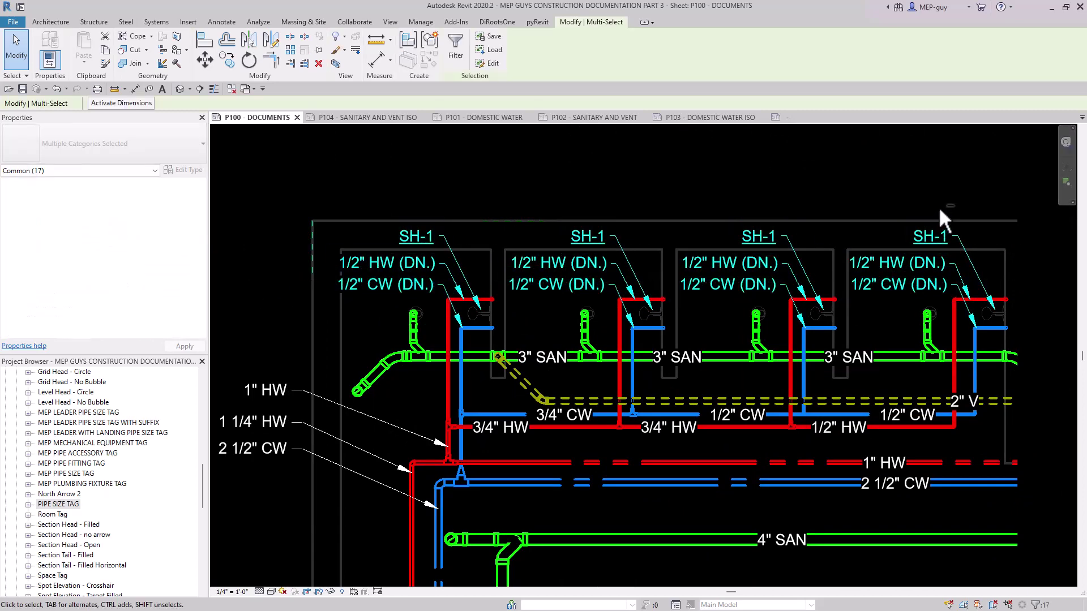
pyautogui.moveTo(997, 201); pyautogui.dragTo(306, 238)
pyautogui.click(455, 48)
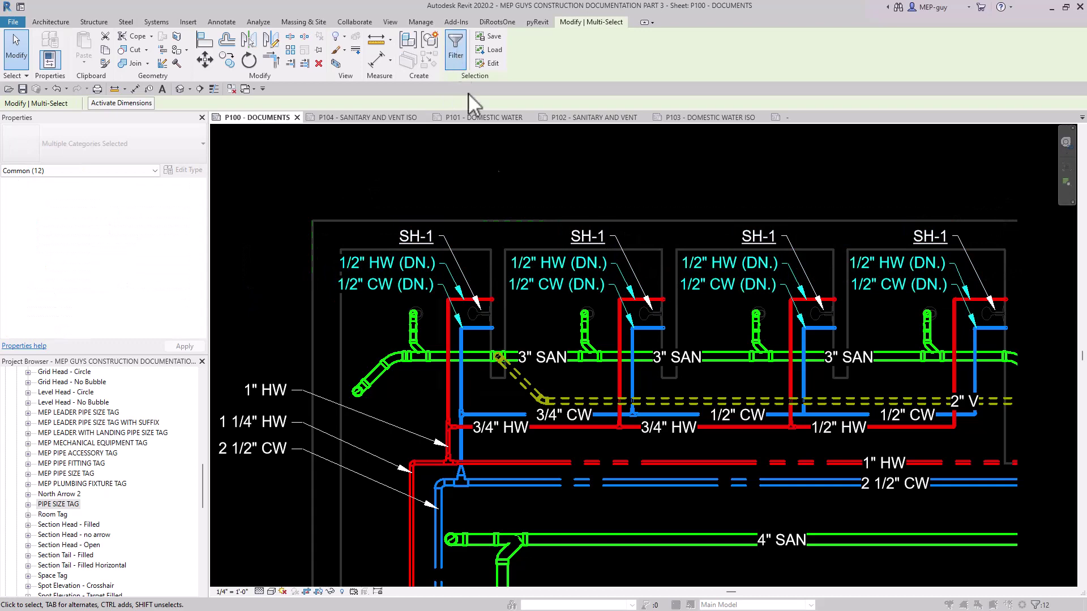
pyautogui.click(616, 256)
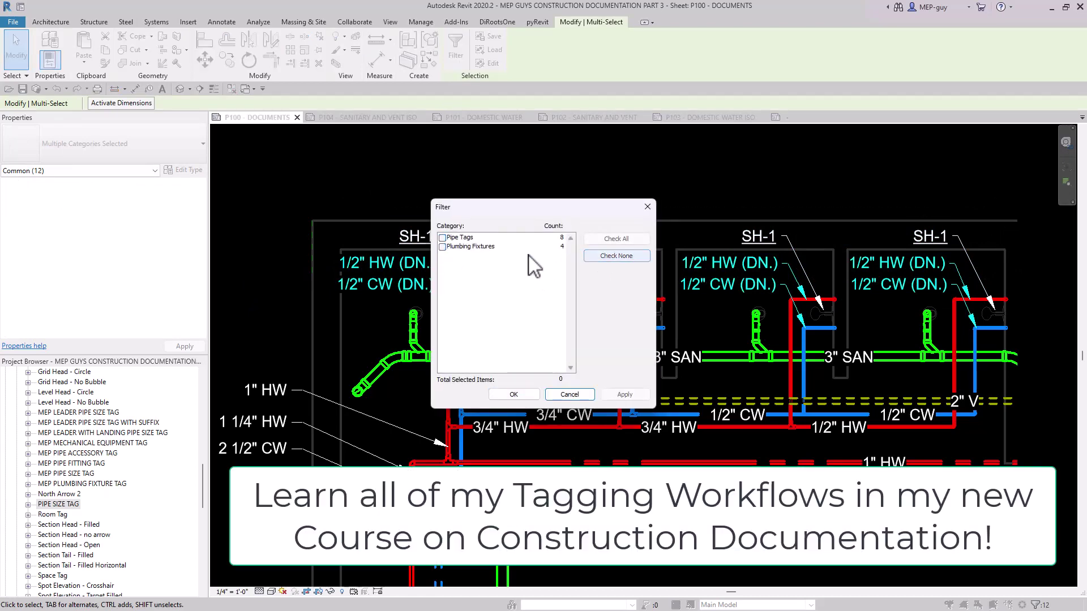
pyautogui.click(443, 238)
pyautogui.click(516, 394)
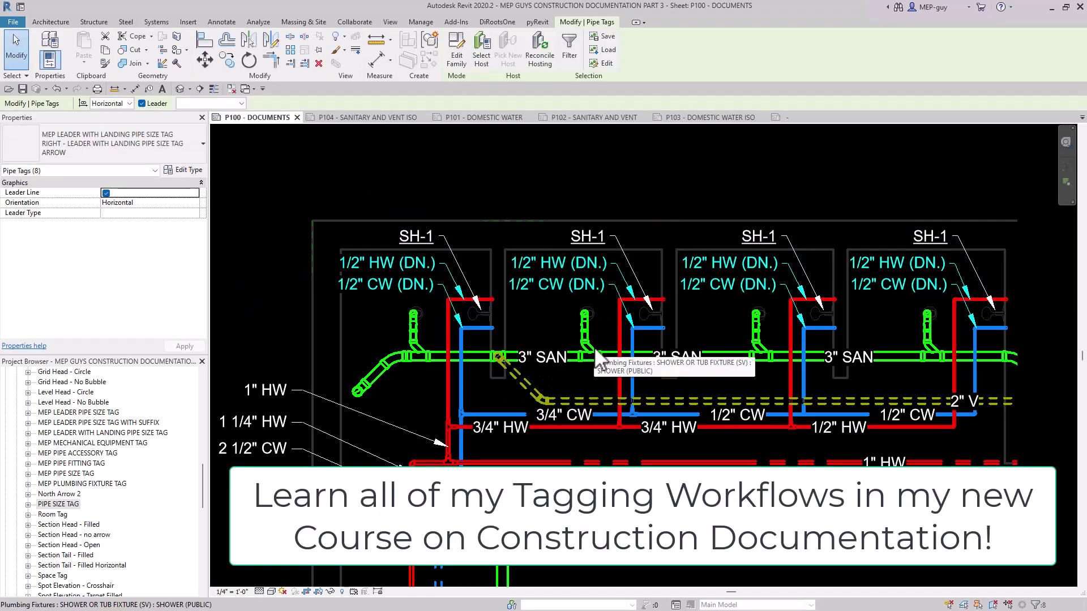
# Replace the 1/2" HW and CW (DN.) tags with leadered PIPE SIZE TAG: RIGHT ARROW tags on the eight shower pipes.
pyautogui.press('Delete')
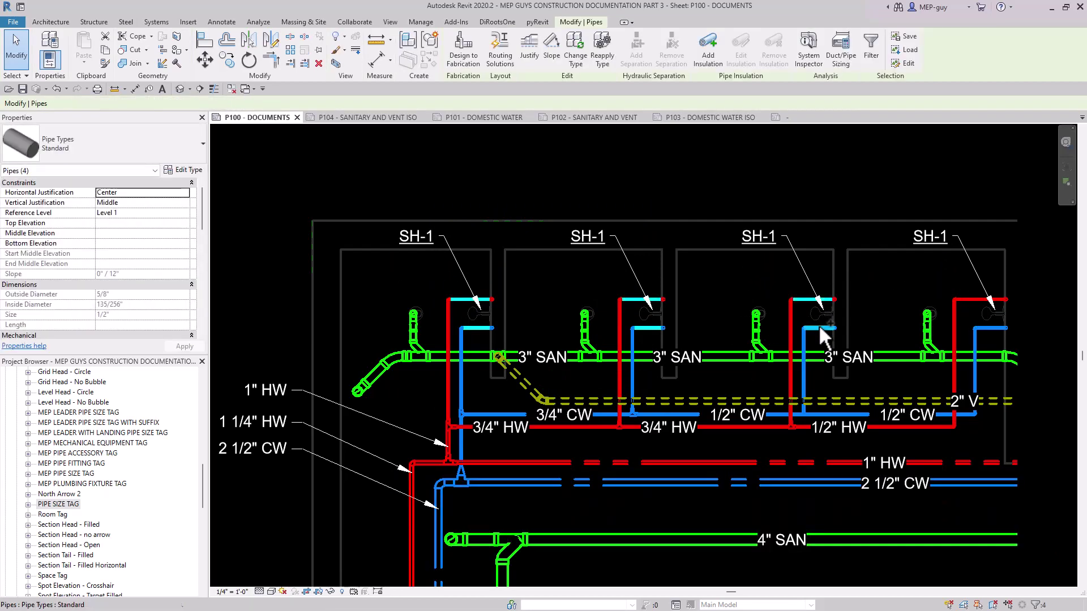
pyautogui.keyDown('ctrl'); pyautogui.click(819, 327); pyautogui.keyUp('ctrl')
pyautogui.keyDown('ctrl'); pyautogui.click(986, 299); pyautogui.keyUp('ctrl')
pyautogui.keyDown('ctrl'); pyautogui.click(991, 328); pyautogui.keyUp('ctrl')
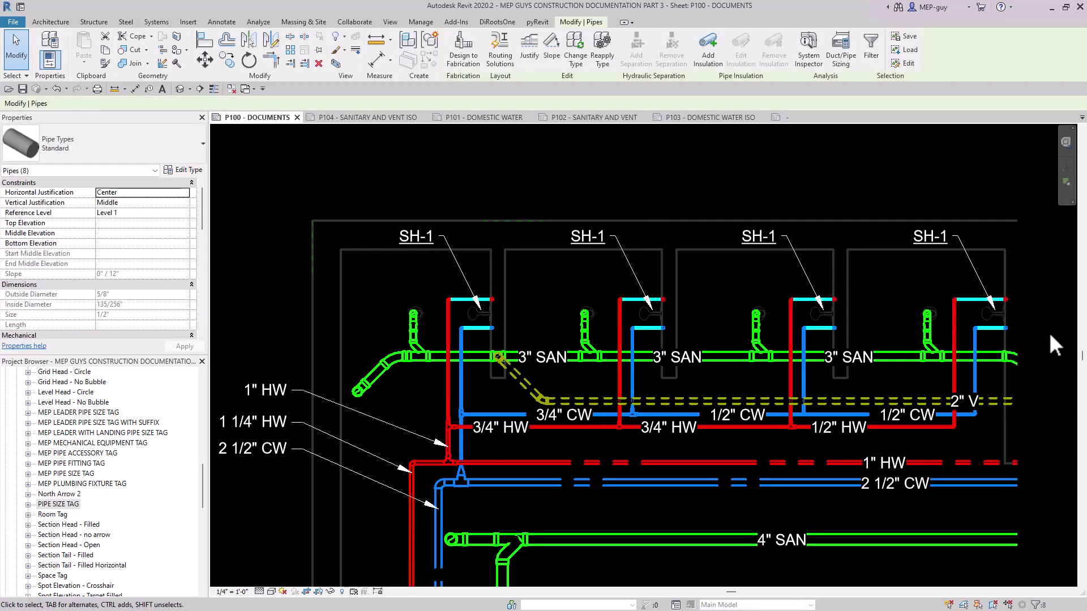
pyautogui.scroll(1, 1052, 334)
pyautogui.moveTo(1054, 339); pyautogui.dragTo(1028, 310, button='middle')
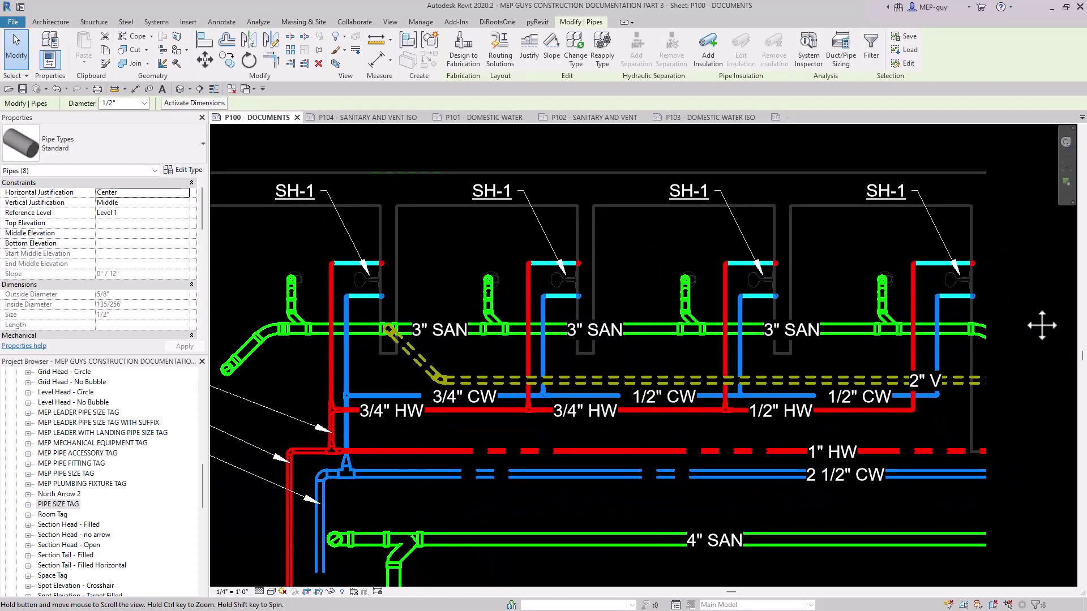
pyautogui.click(231, 23)
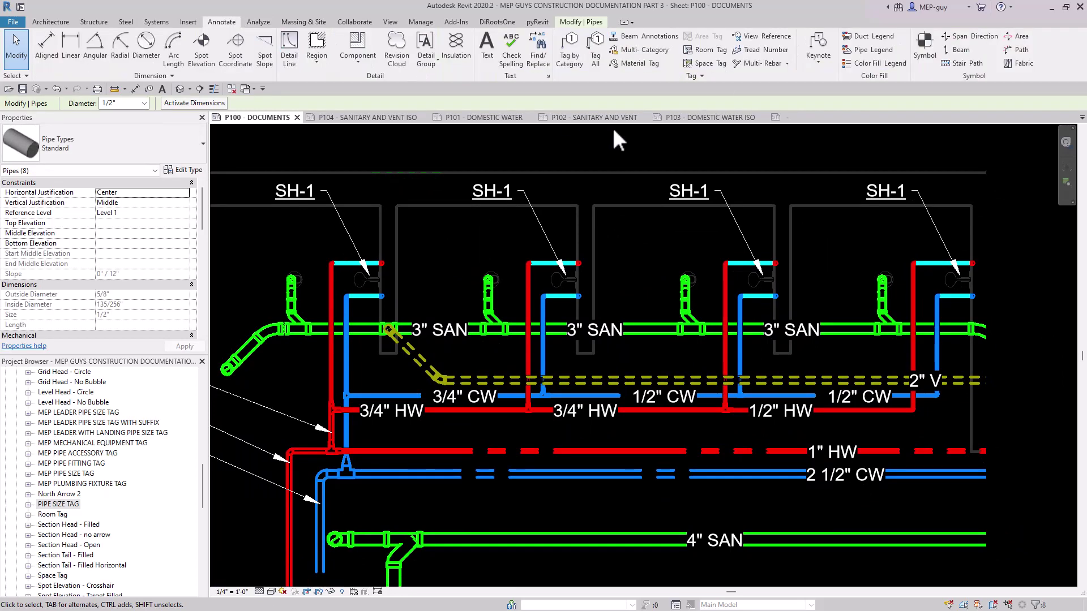
pyautogui.click(597, 53)
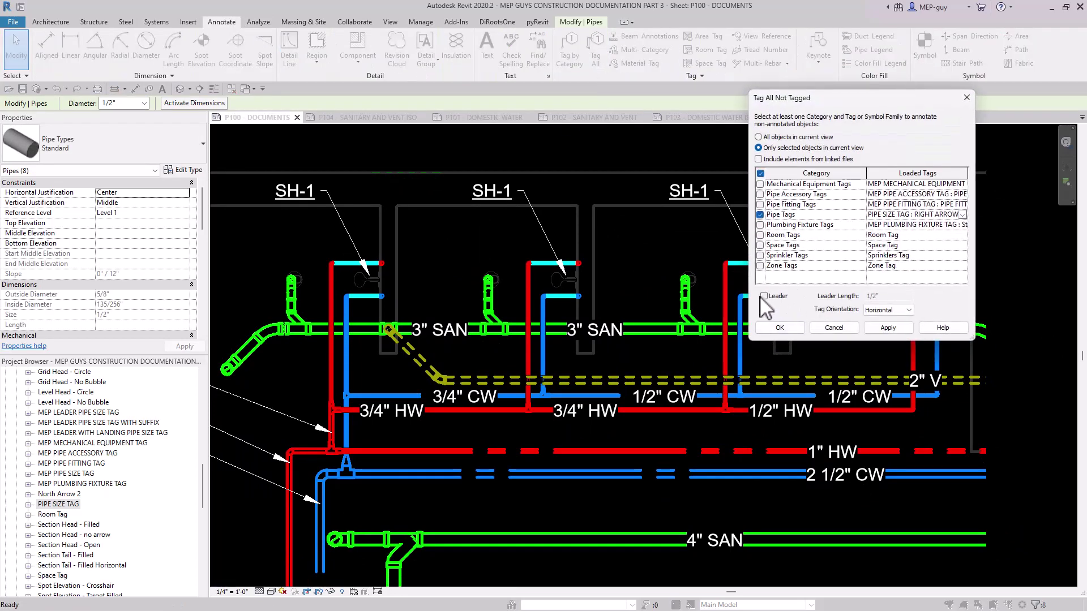
pyautogui.click(780, 327)
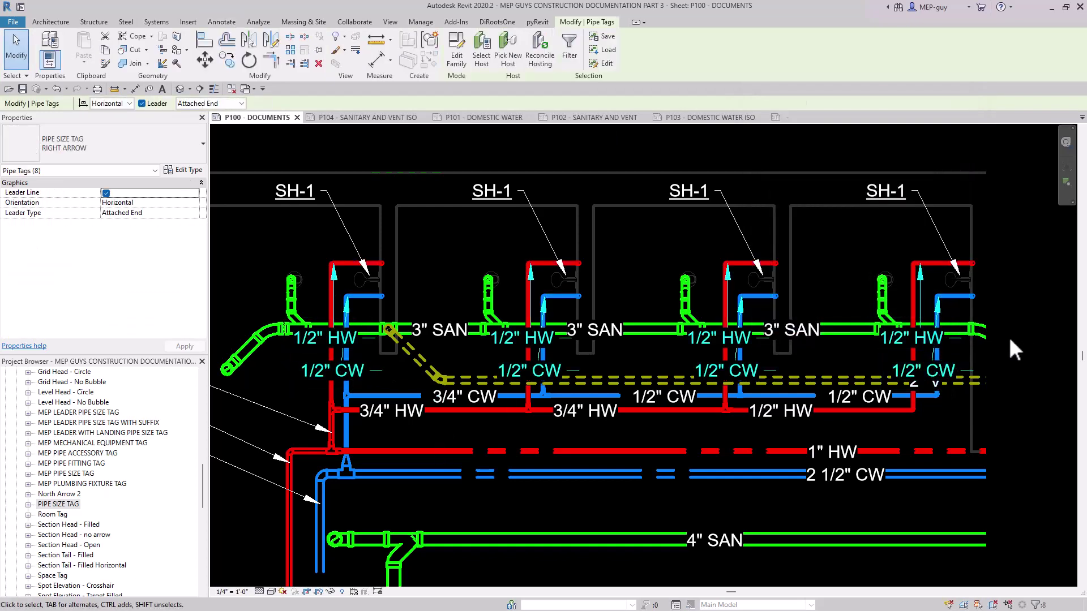
# Move the eight new 1/2" HW and CW tags up into the shower stalls, to the left of their pipes.
pyautogui.scroll(-5, 755, 391)
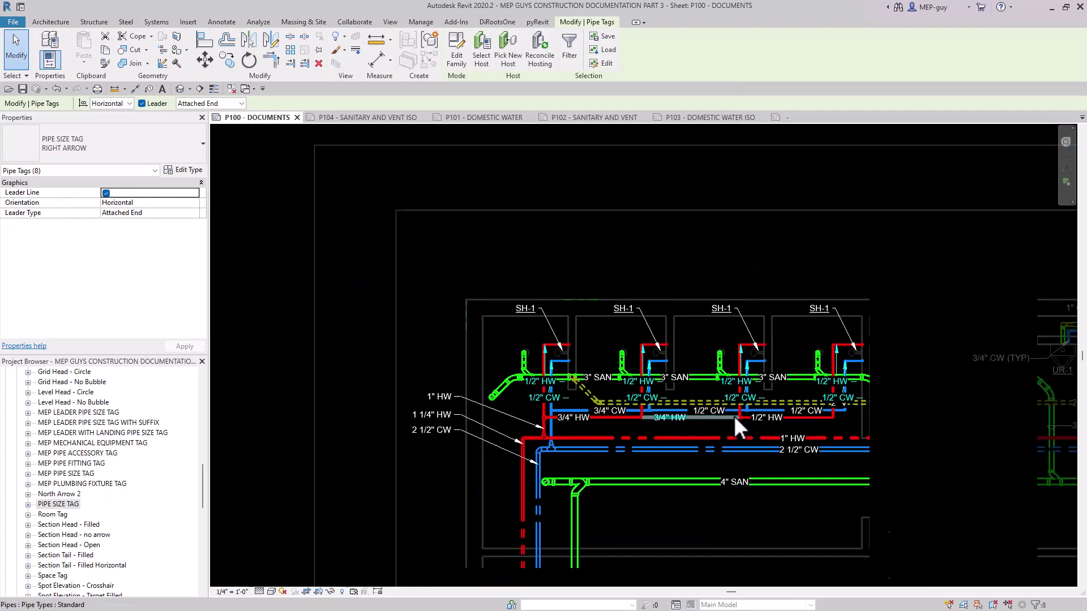
pyautogui.scroll(2, 498, 385)
pyautogui.moveTo(504, 388); pyautogui.dragTo(465, 323)
pyautogui.click(899, 341)
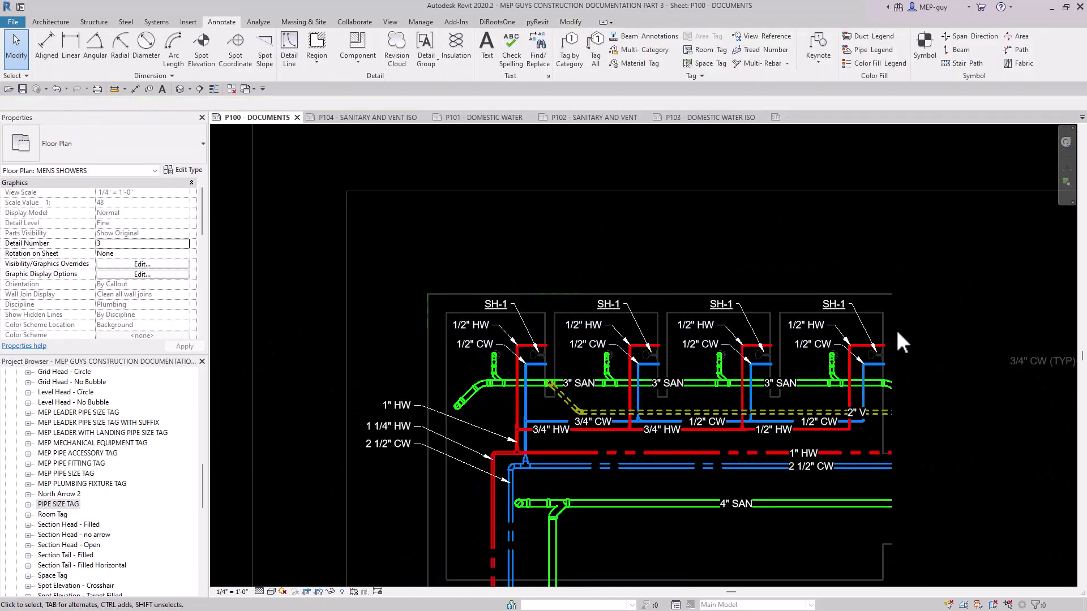
# Move the four 1/2" CW tags directly beneath the 1/2" HW tags, aligning their text and landing lines.
pyautogui.click(489, 346)
pyautogui.keyDown('ctrl'); pyautogui.click(717, 349); pyautogui.keyUp('ctrl')
pyautogui.keyDown('ctrl'); pyautogui.click(823, 343); pyautogui.keyUp('ctrl')
pyautogui.scroll(5, 825, 334)
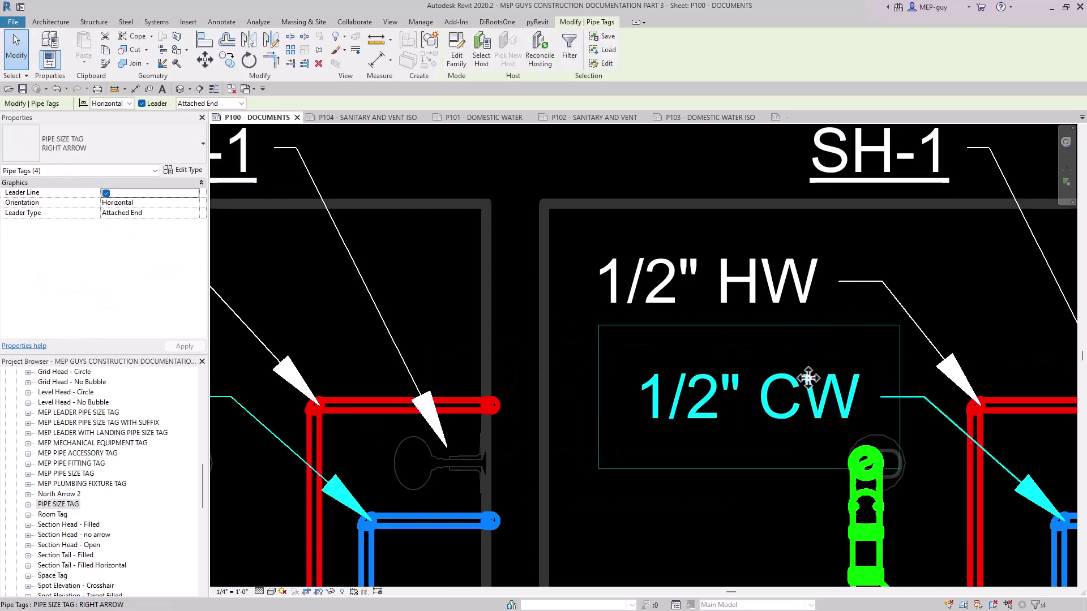
pyautogui.moveTo(809, 377); pyautogui.dragTo(771, 352)
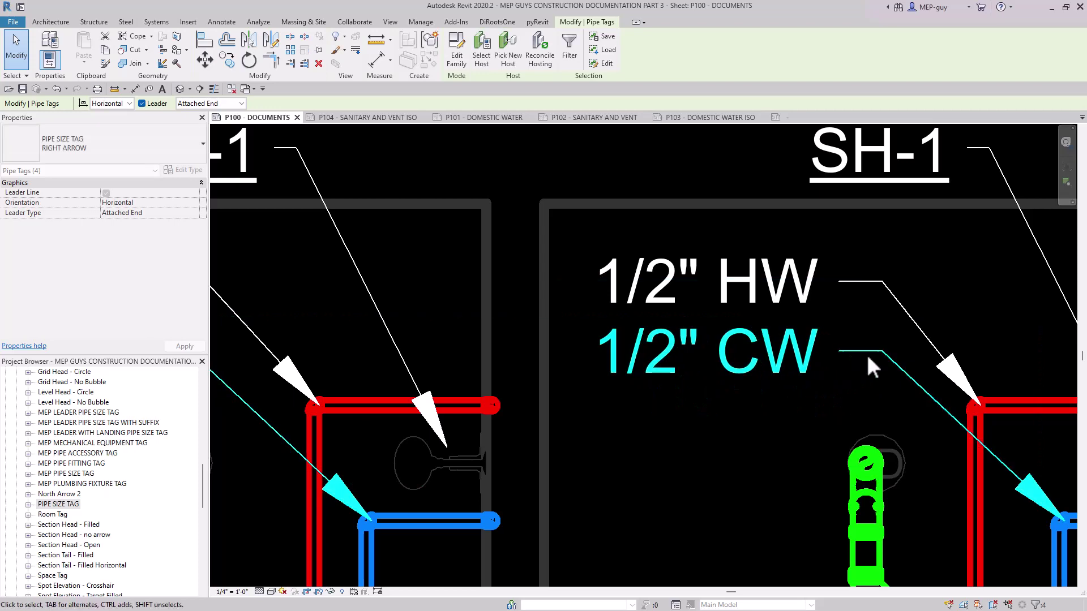
pyautogui.scroll(-7, 797, 334)
pyautogui.click(762, 275)
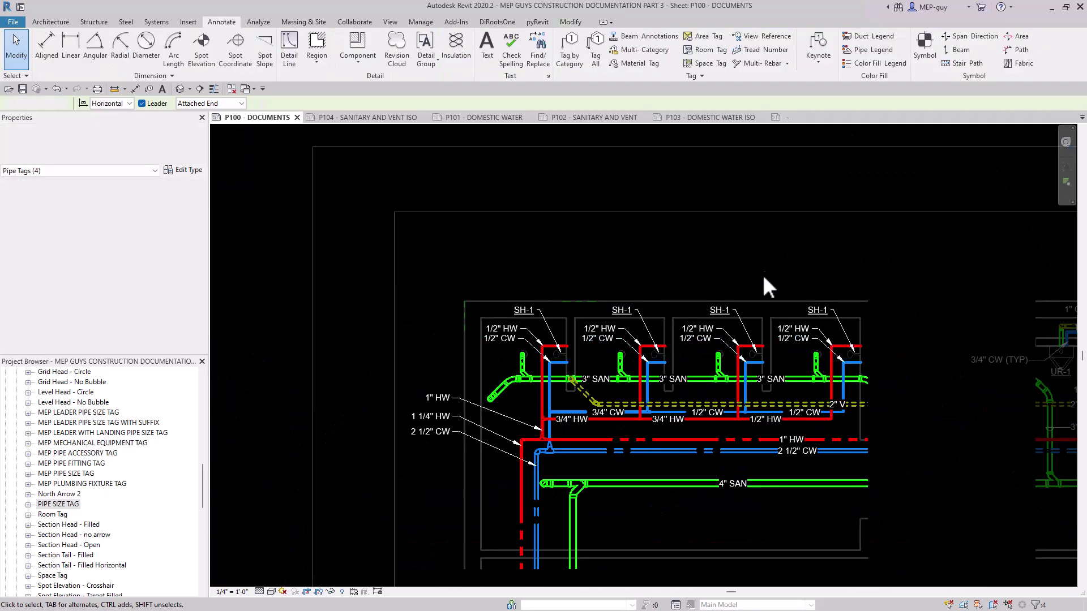
# Review the tag layout of the Mens Showers plan and the whole P100 documents sheet.
pyautogui.scroll(1, 682, 447)
pyautogui.moveTo(688, 456); pyautogui.dragTo(665, 422, button='middle')
pyautogui.scroll(1, 954, 475)
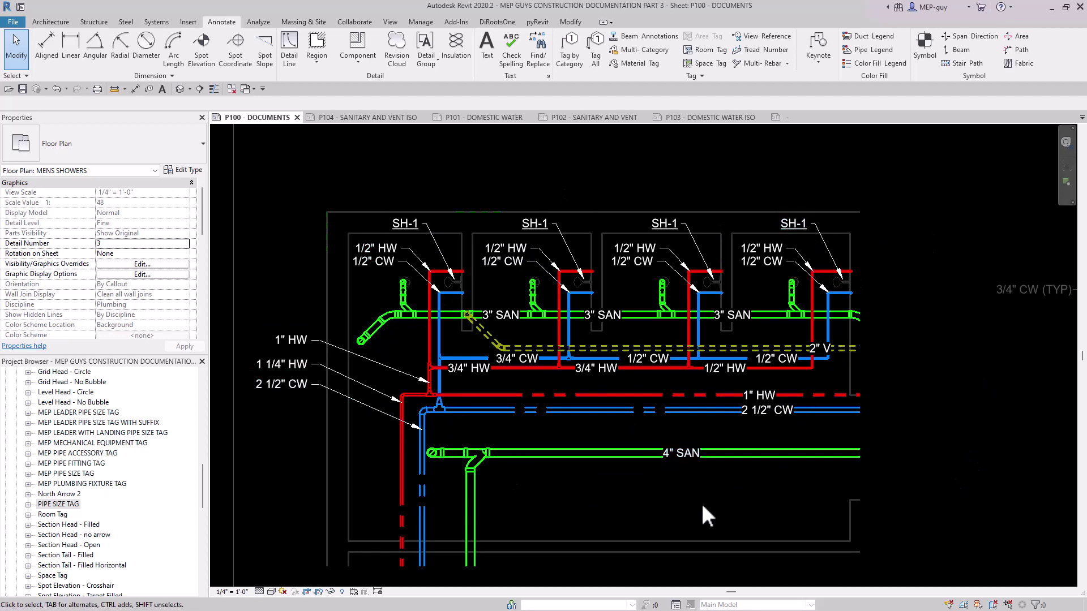
pyautogui.scroll(-8, 682, 450)
pyautogui.scroll(1, 705, 480)
pyautogui.moveTo(711, 477); pyautogui.dragTo(682, 431, button='middle')
pyautogui.click(555, 436)
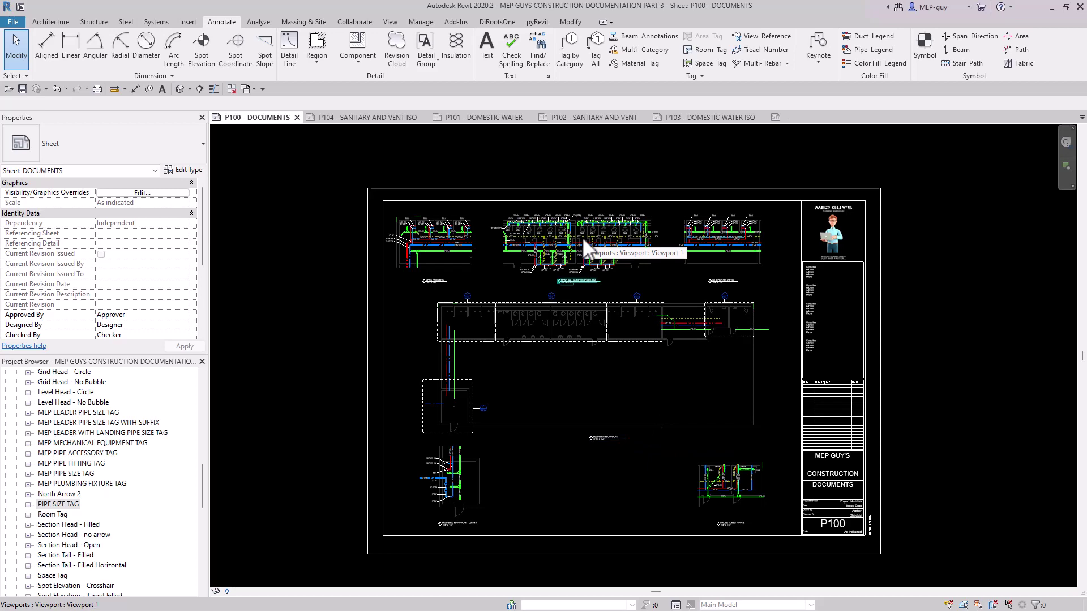
pyautogui.scroll(1, 610, 441)
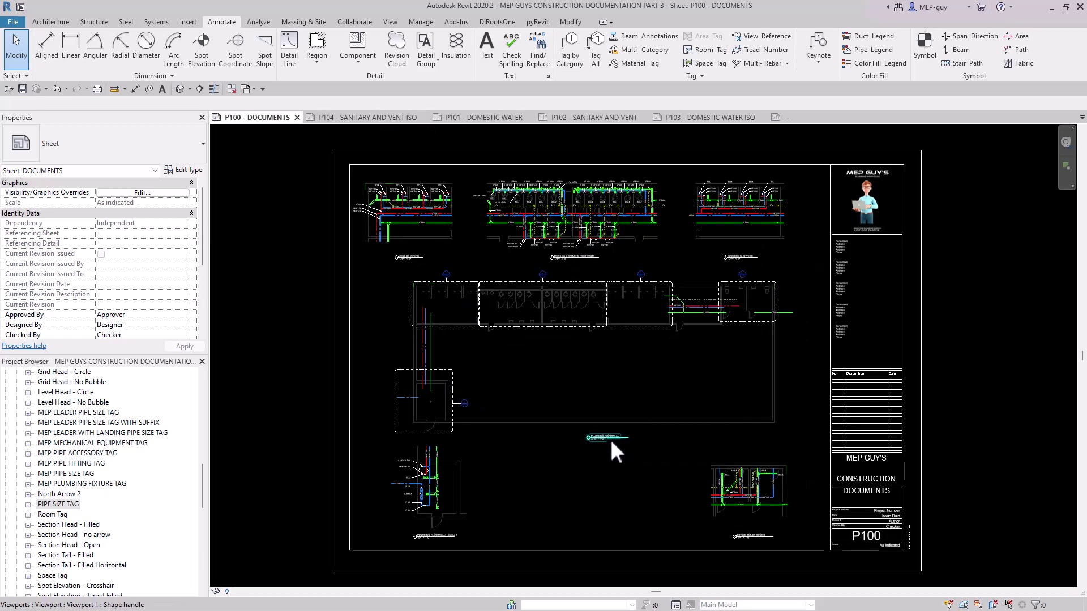
# Examine the pipe and fixture tags on the P101 domestic water and P102 sanitary and vent sheets.
pyautogui.click(488, 117)
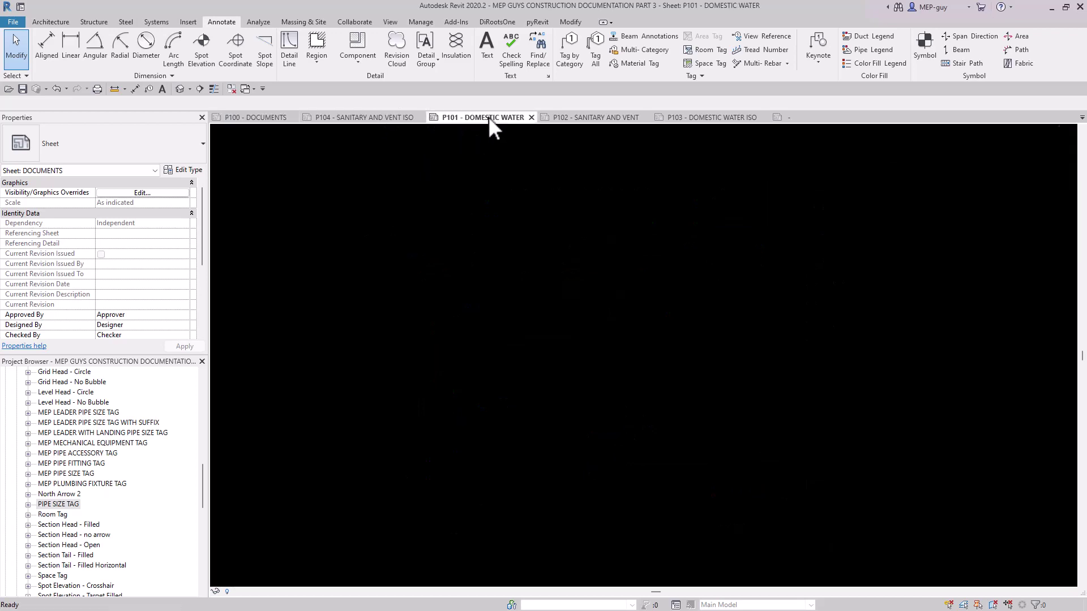
pyautogui.click(595, 118)
pyautogui.scroll(-2, 793, 309)
pyautogui.scroll(-3, 634, 390)
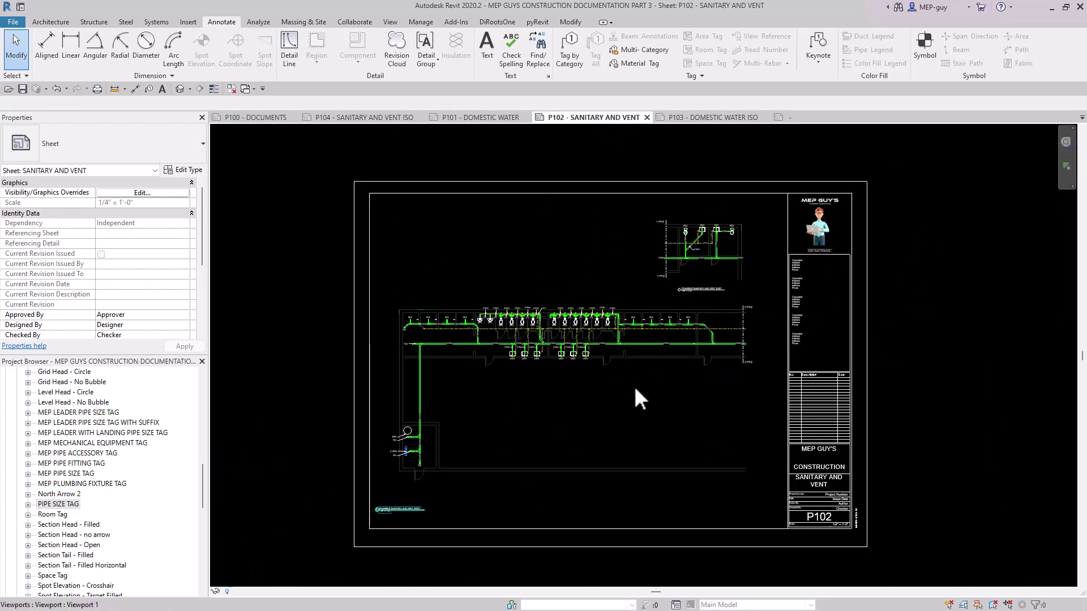
pyautogui.scroll(1, 635, 395)
pyautogui.scroll(6, 538, 326)
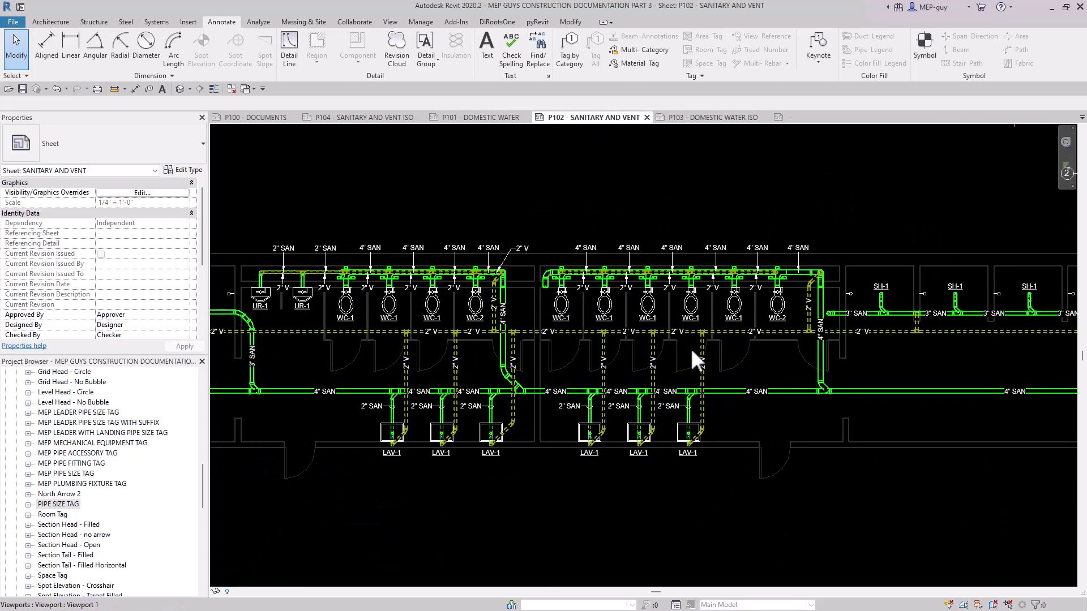
pyautogui.moveTo(714, 340); pyautogui.dragTo(764, 361, button='middle')
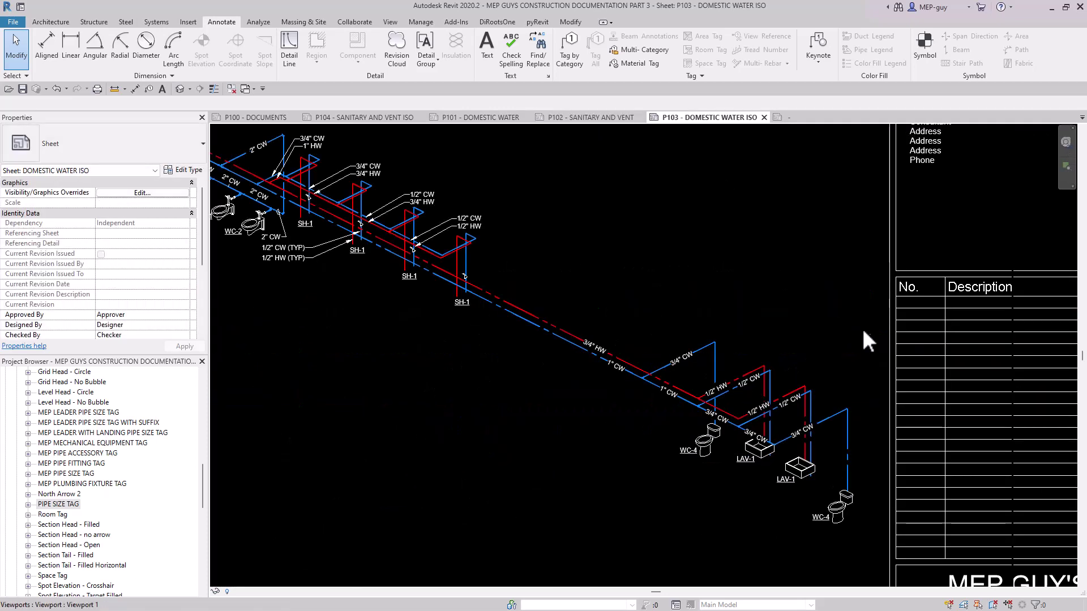
pyautogui.scroll(-3, 862, 326)
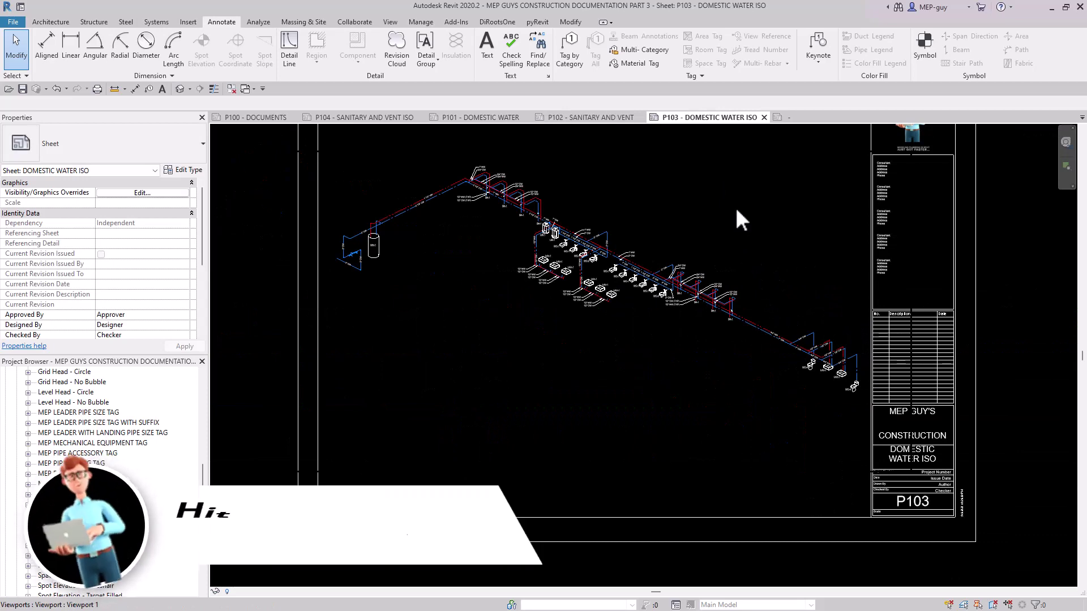
# Examine the tagged isometrics on the P103 domestic water and P104 sanitary and vent sheets.
pyautogui.scroll(1, 735, 205)
pyautogui.moveTo(696, 175); pyautogui.dragTo(697, 223, button='middle')
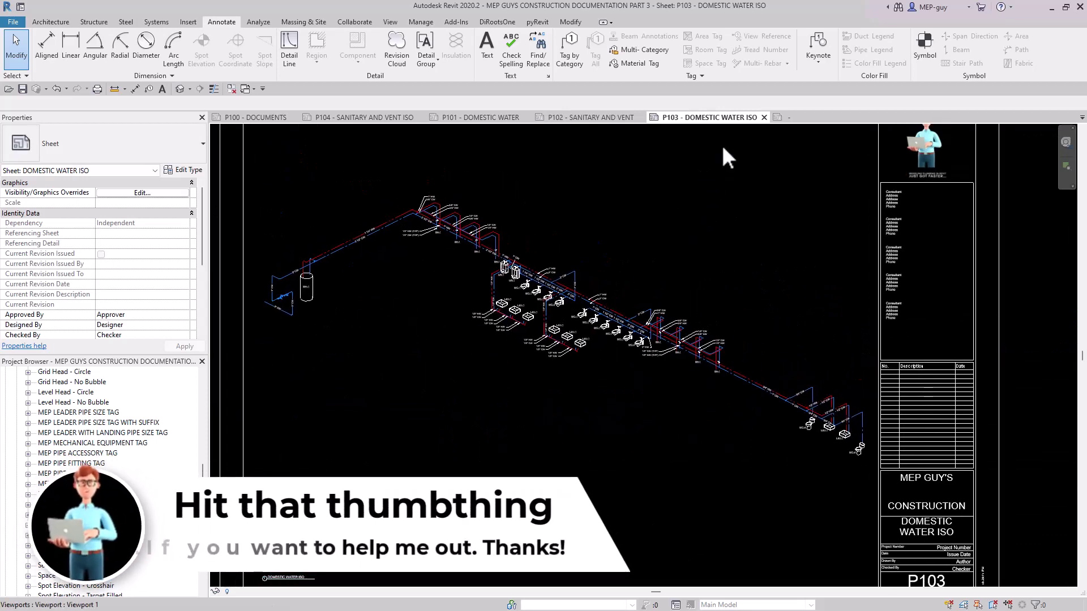
pyautogui.hotkey('ctrl', 'Tab')
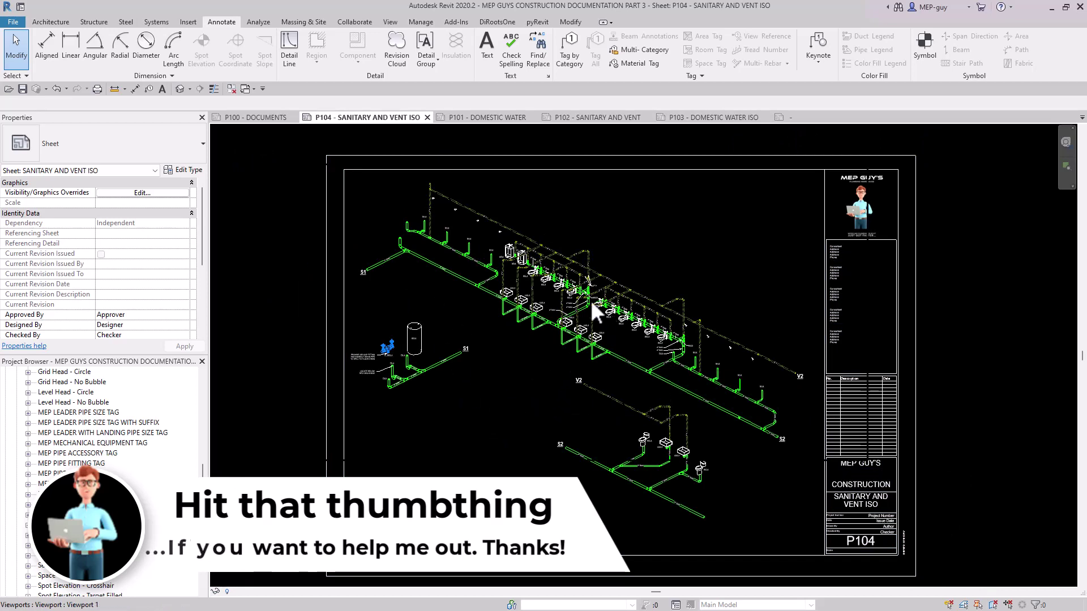
pyautogui.scroll(5, 588, 306)
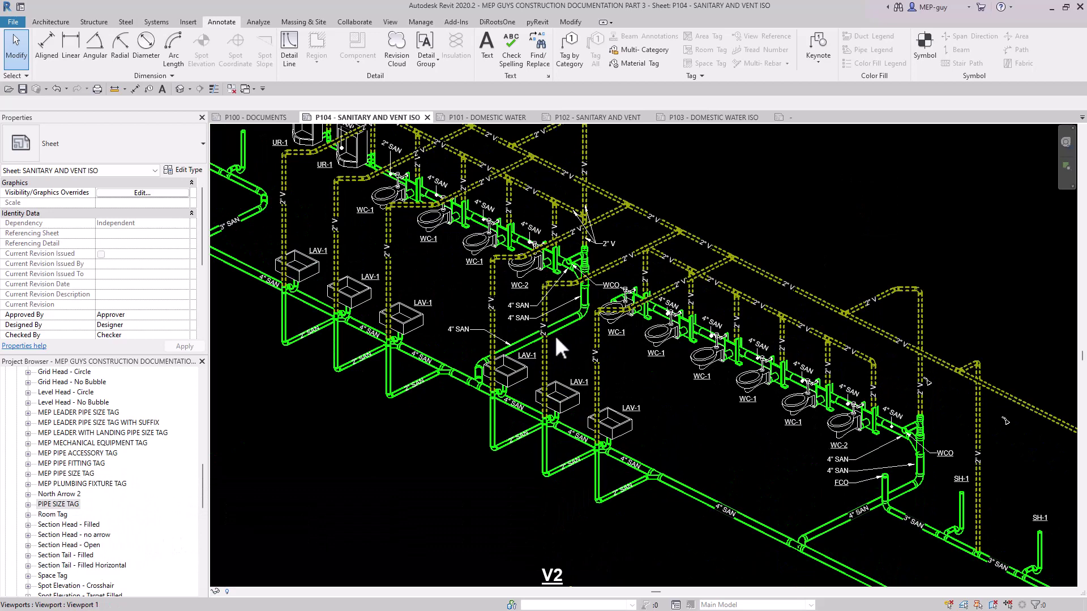
pyautogui.scroll(-2, 695, 390)
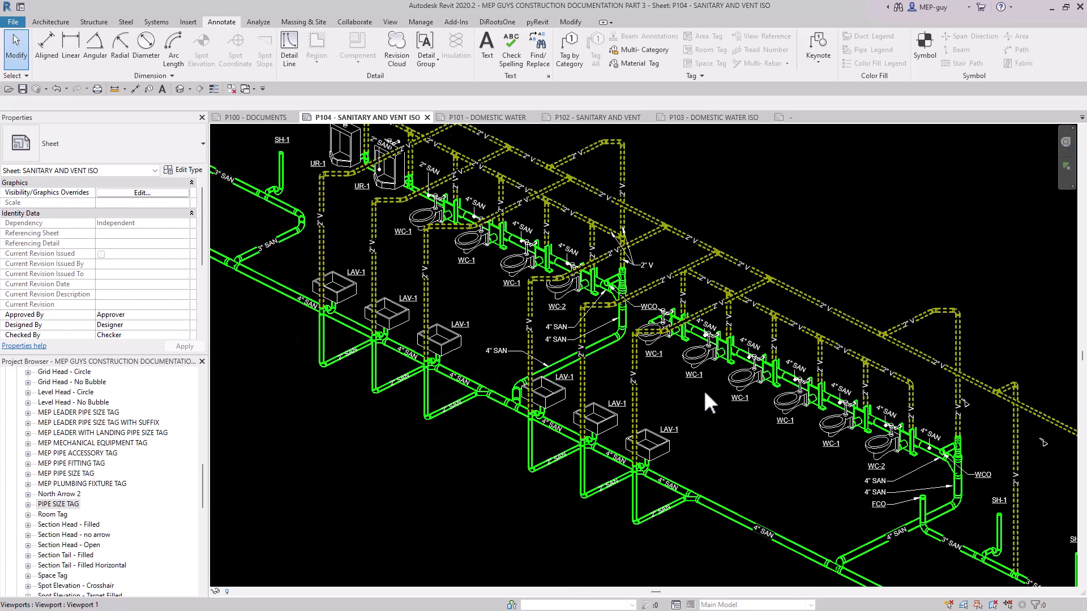
pyautogui.scroll(3, 708, 390)
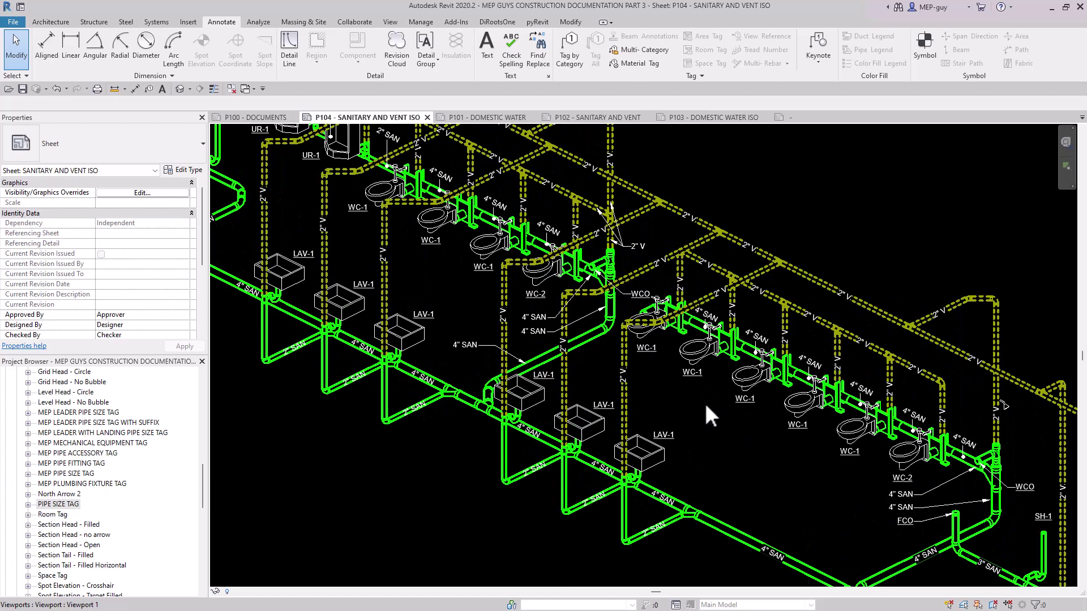
# Hide the plumbing fixtures in the P104 sanitary isometric through the ISO SANITARY MEP FIXTURES ON view template's model overrides.
pyautogui.doubleClick(705, 403)
pyautogui.press('v')
pyautogui.press('g')
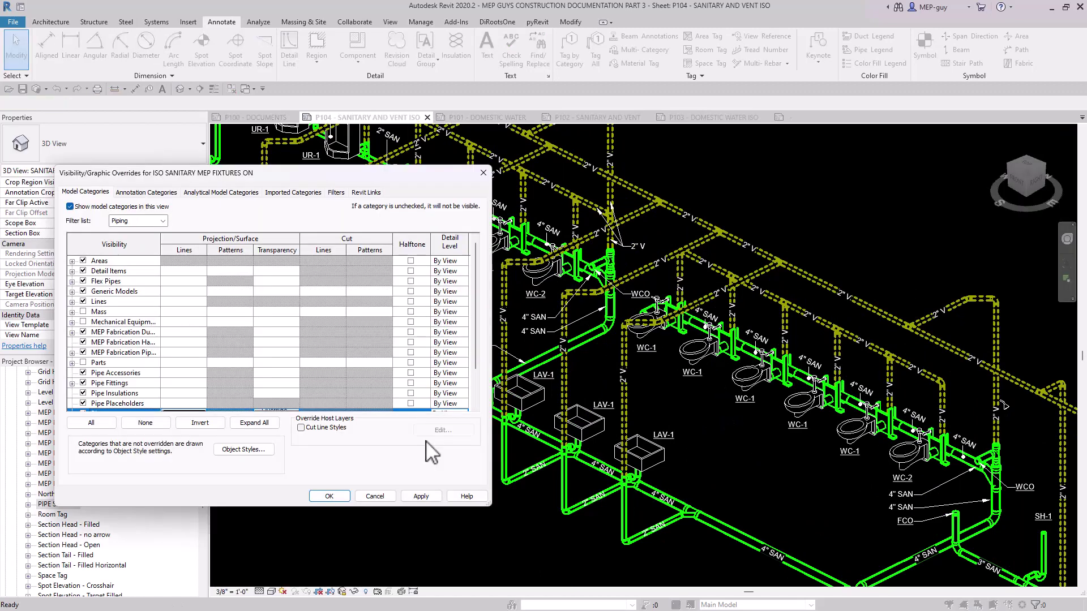
pyautogui.click(429, 497)
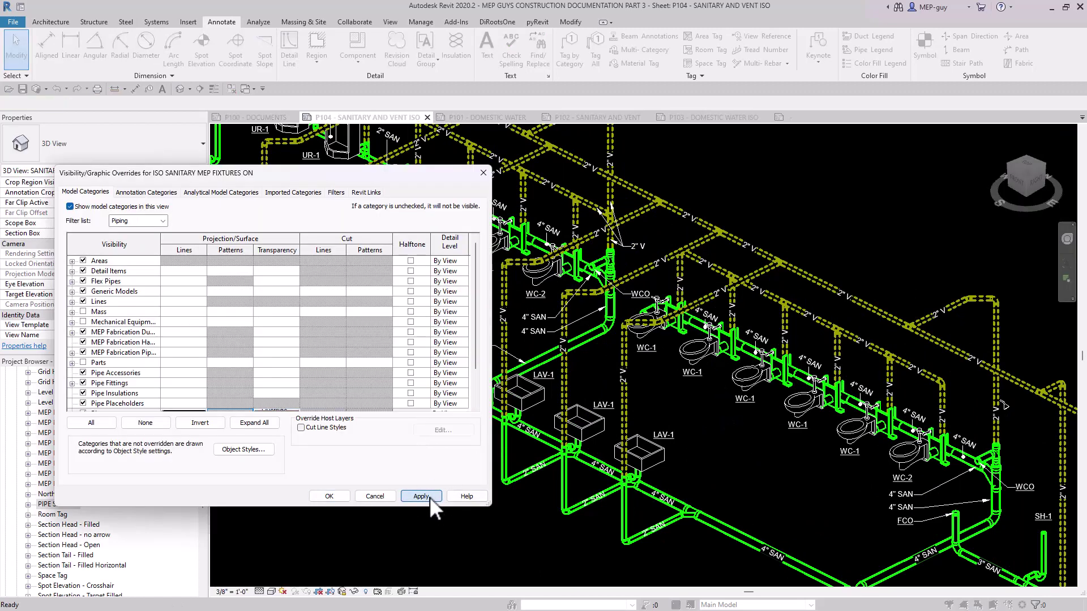
pyautogui.click(345, 495)
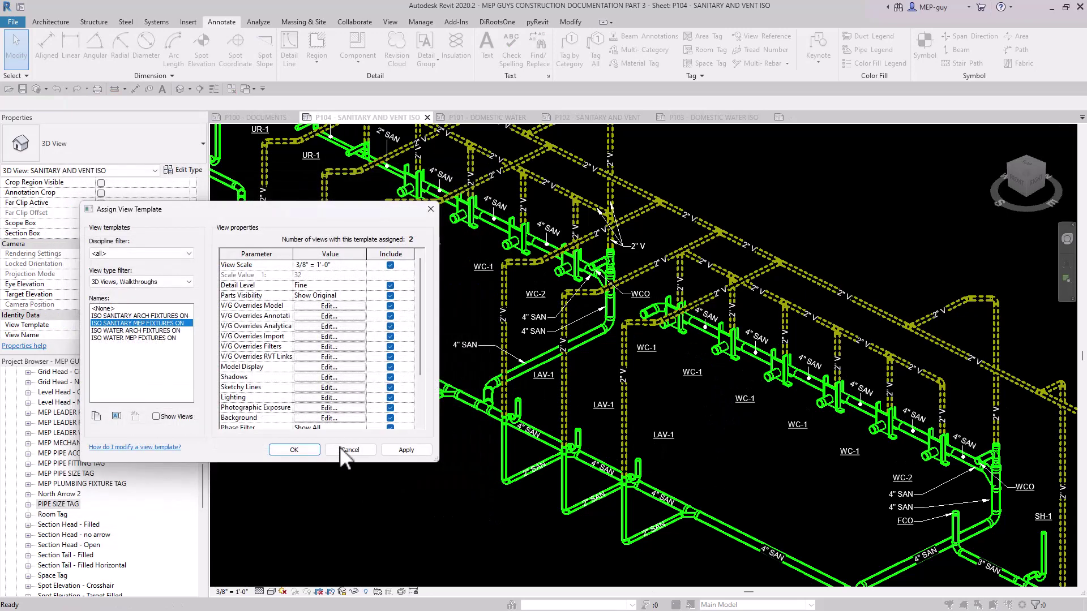
pyautogui.click(294, 450)
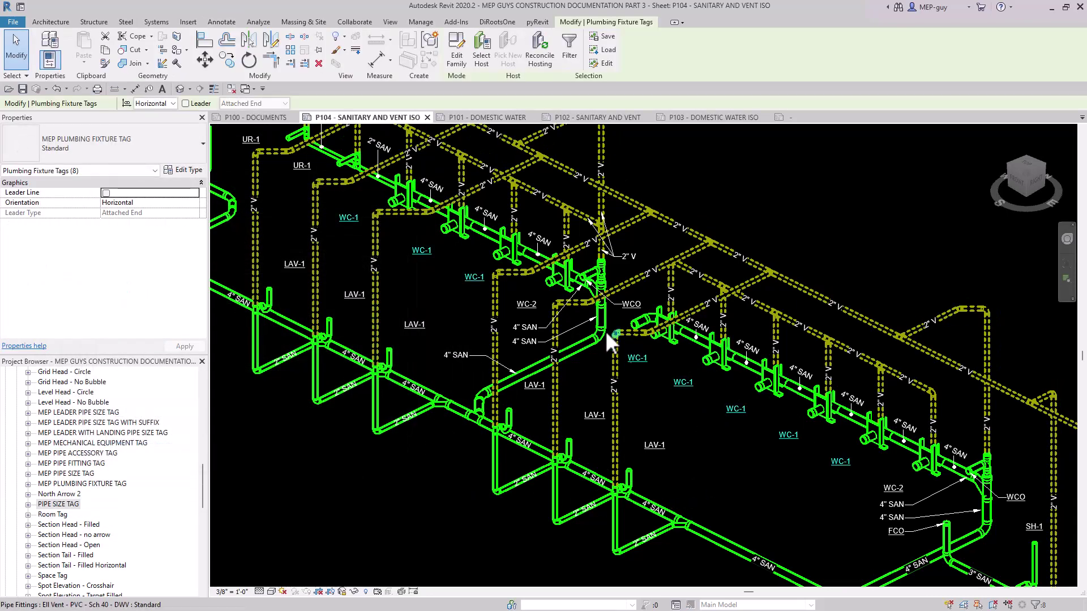
# Add the WC-2 tag to the selected WC-1 tags and nudge them all up and right, closer to the sanitary pipe.
pyautogui.scroll(4, 588, 275)
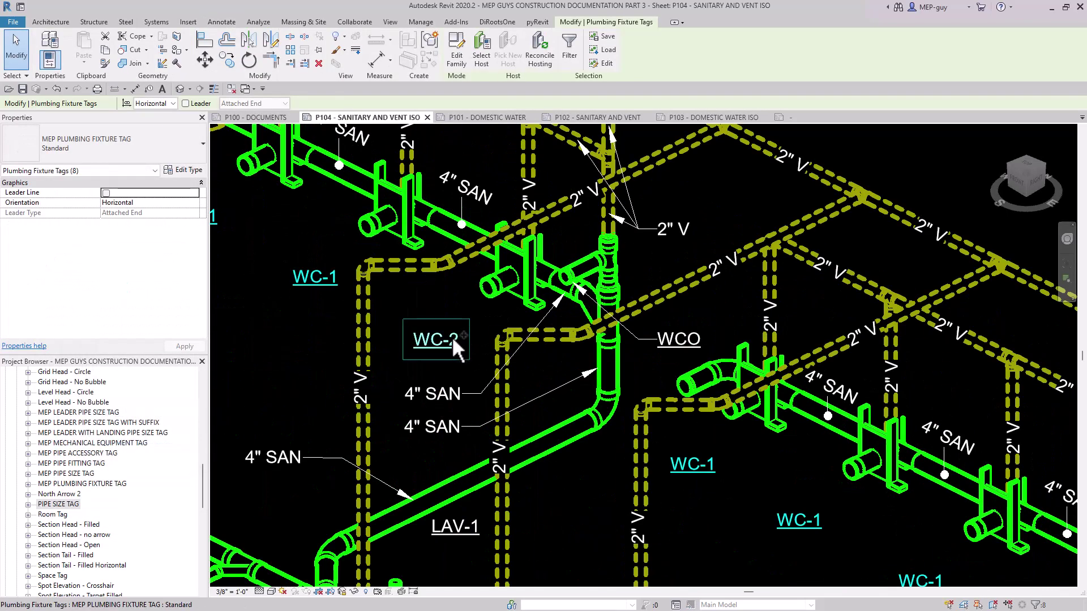
pyautogui.keyDown('ctrl'); pyautogui.click(451, 337); pyautogui.keyUp('ctrl')
pyautogui.moveTo(450, 346); pyautogui.dragTo(454, 339)
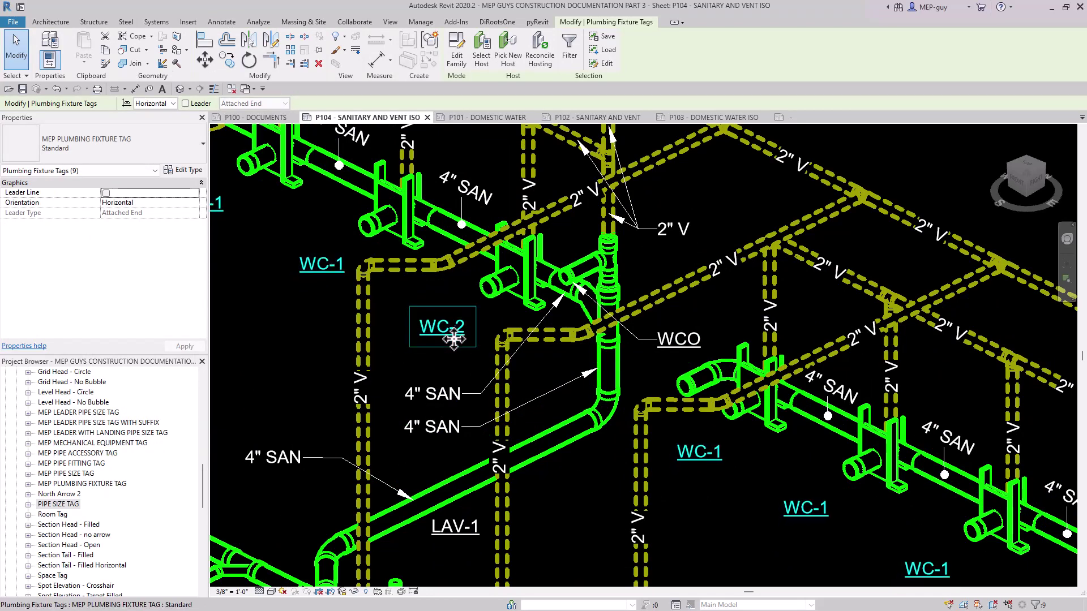
pyautogui.scroll(-4, 492, 372)
pyautogui.moveTo(559, 388); pyautogui.dragTo(612, 418, button='middle')
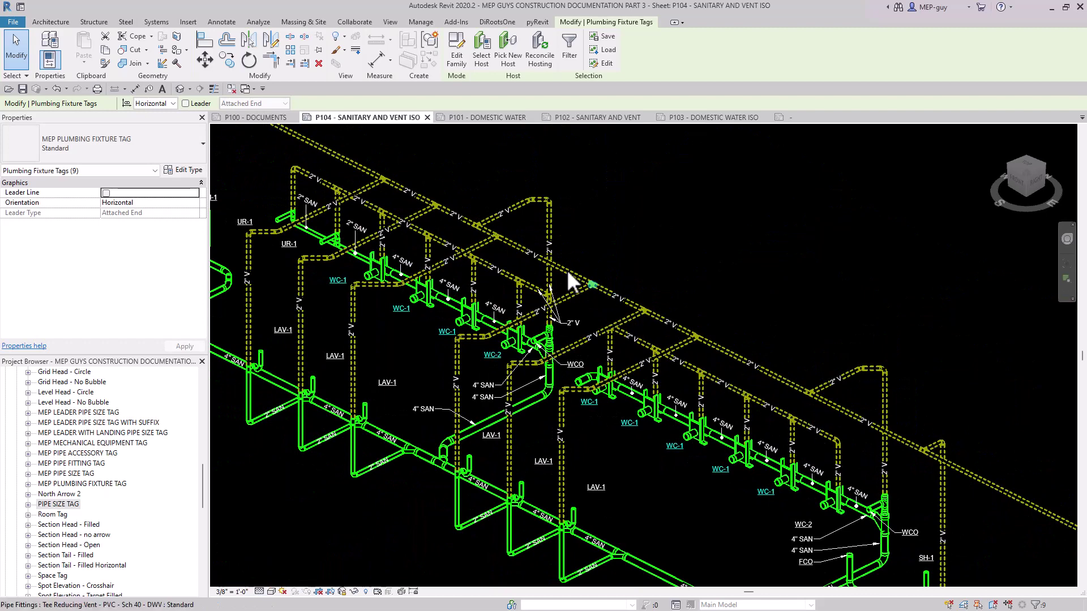
# Select the six LAV-1 tags and nudge them down and left until they sit just above their drain risers.
pyautogui.scroll(-1, 725, 461)
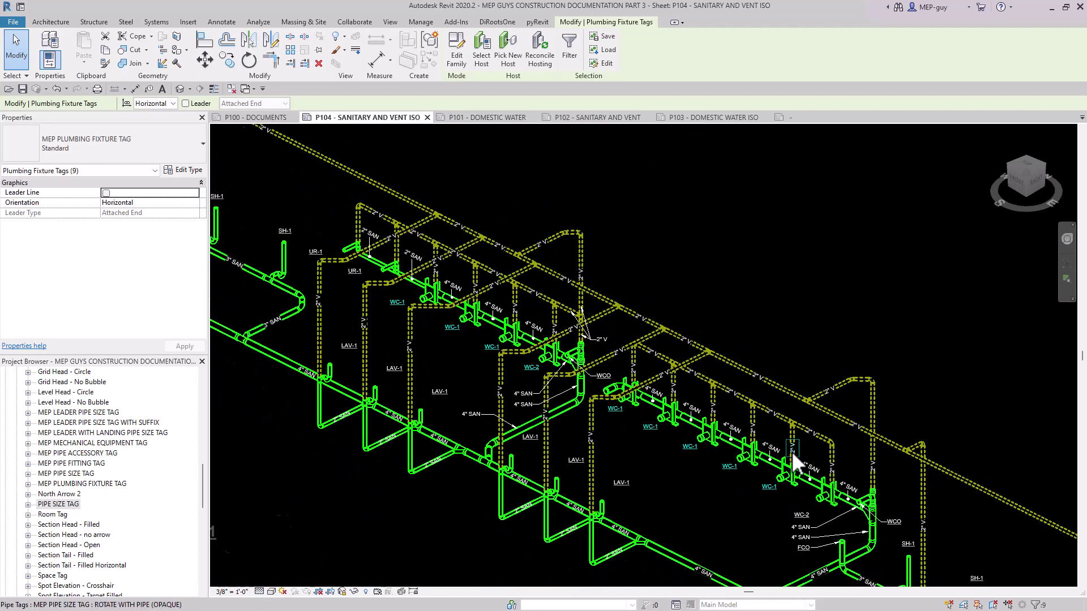
pyautogui.click(349, 347)
pyautogui.keyDown('ctrl'); pyautogui.click(396, 368); pyautogui.keyUp('ctrl')
pyautogui.keyDown('ctrl'); pyautogui.click(446, 394); pyautogui.keyUp('ctrl')
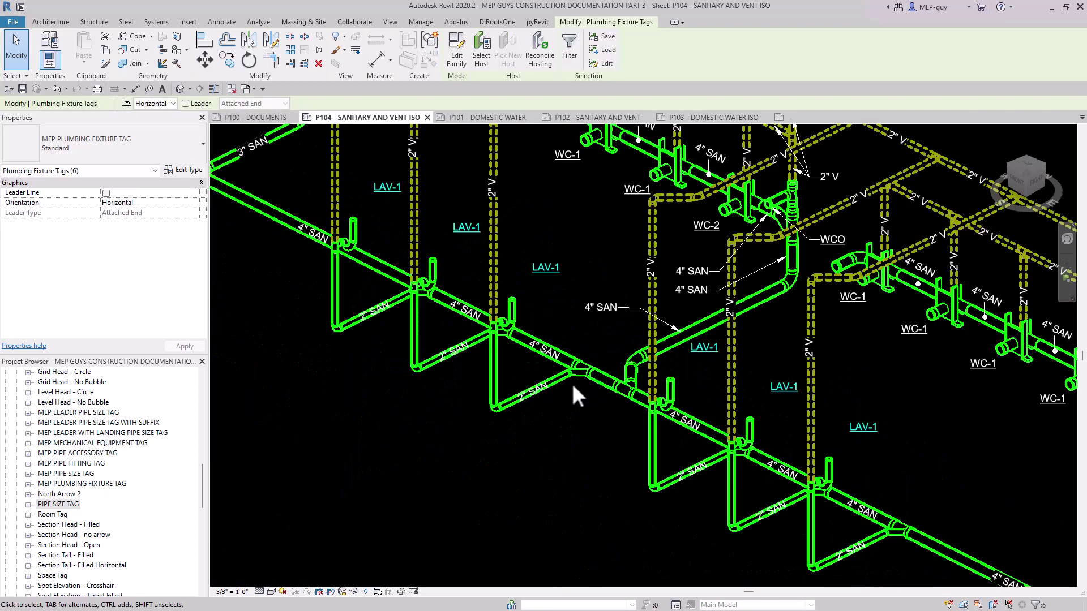
pyautogui.press('Down')
pyautogui.press('Down')
pyautogui.press('Down')
pyautogui.press('Down')
pyautogui.press('Down')
pyautogui.press('Down')
pyautogui.press('Left')
pyautogui.press('Left')
pyautogui.press('Left')
pyautogui.press('Left')
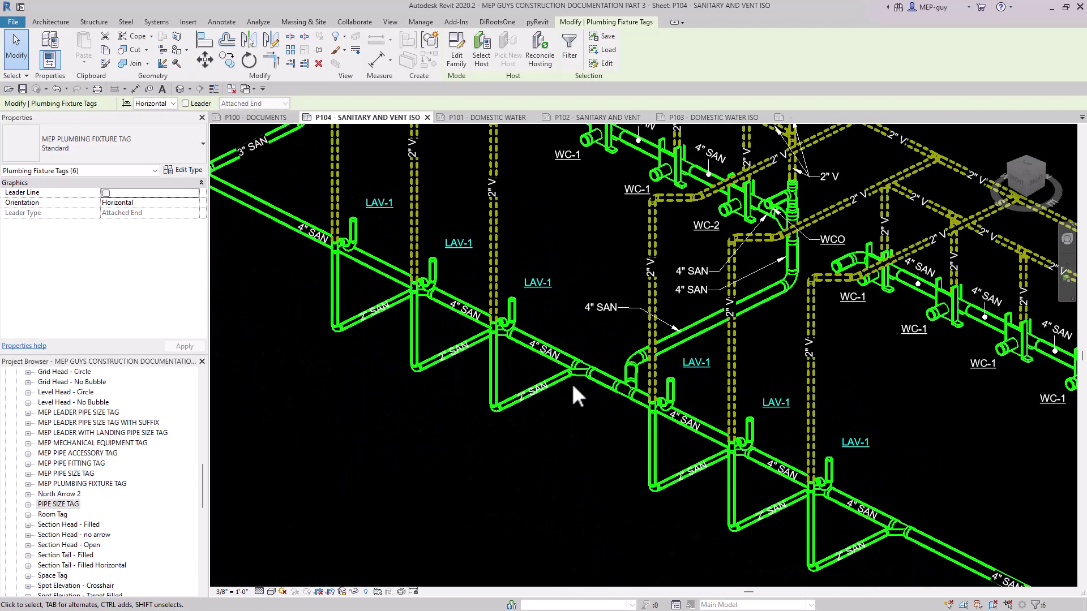
pyautogui.press('Left')
pyautogui.press('Left')
pyautogui.press('Left')
pyautogui.press('Left')
pyautogui.press('Left')
pyautogui.press('Left')
pyautogui.press('Down')
pyautogui.press('Down')
pyautogui.press('Down')
pyautogui.press('Down')
pyautogui.press('Down')
pyautogui.press('Escape')
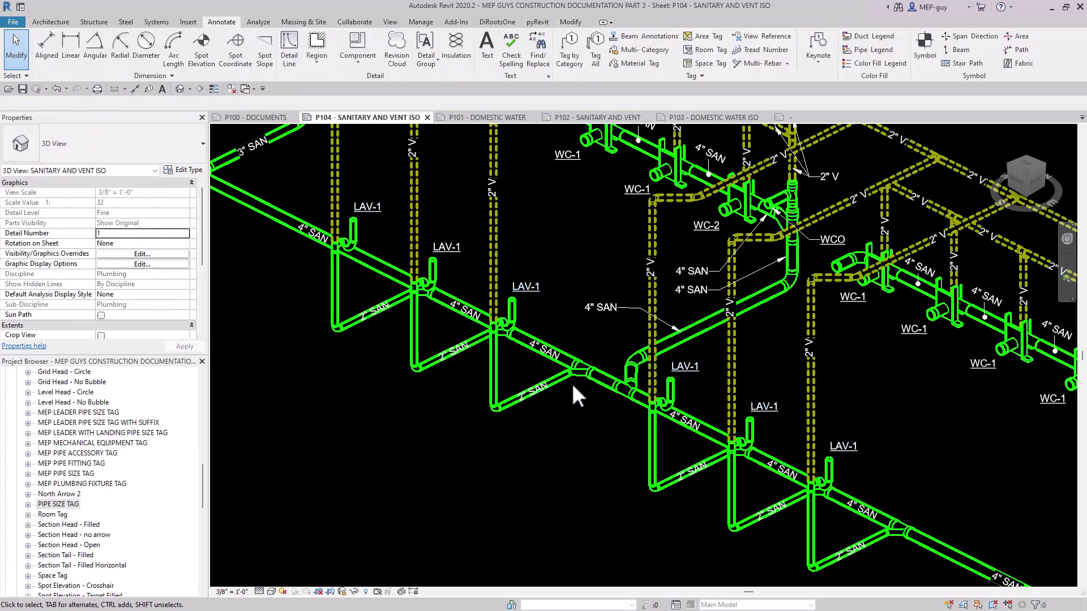
# Deactivate the sanitary isometric view and return to the whole P104 sheet.
pyautogui.scroll(-5, 515, 386)
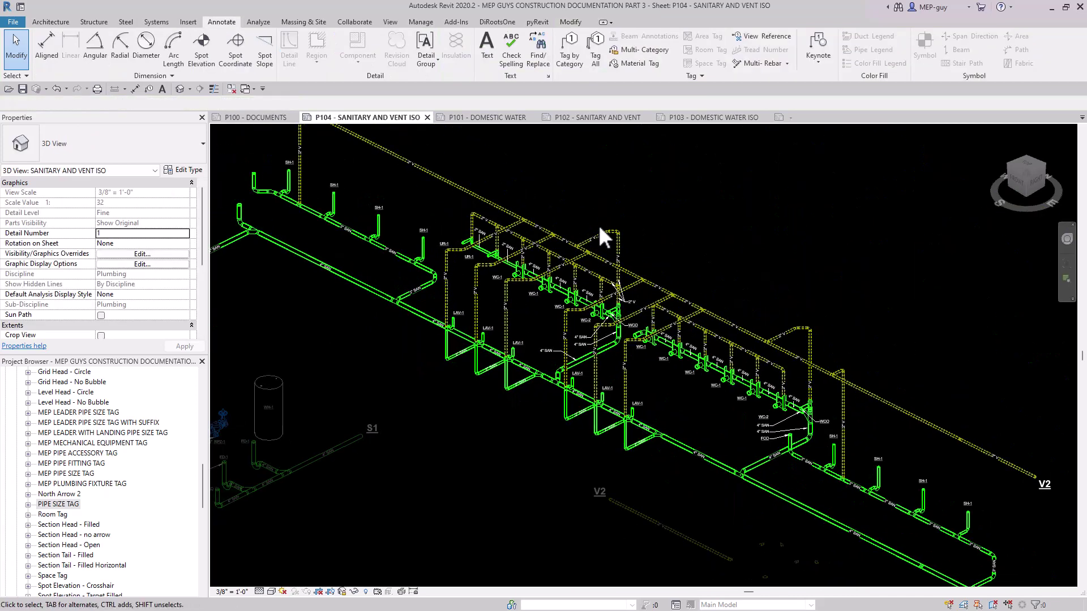
pyautogui.scroll(-3, 602, 236)
pyautogui.scroll(-1, 676, 234)
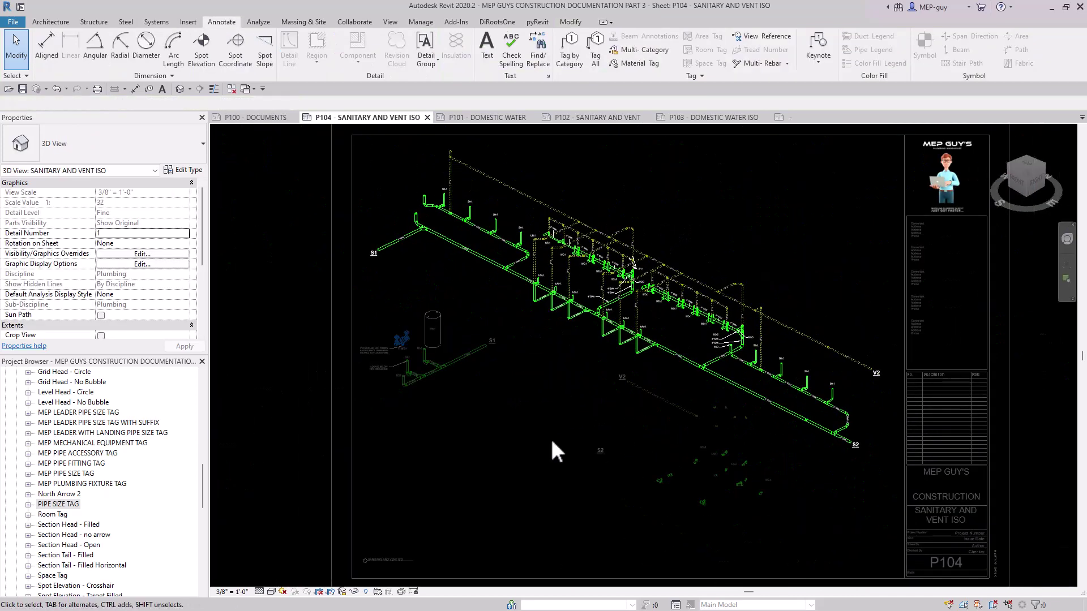
pyautogui.doubleClick(1029, 388)
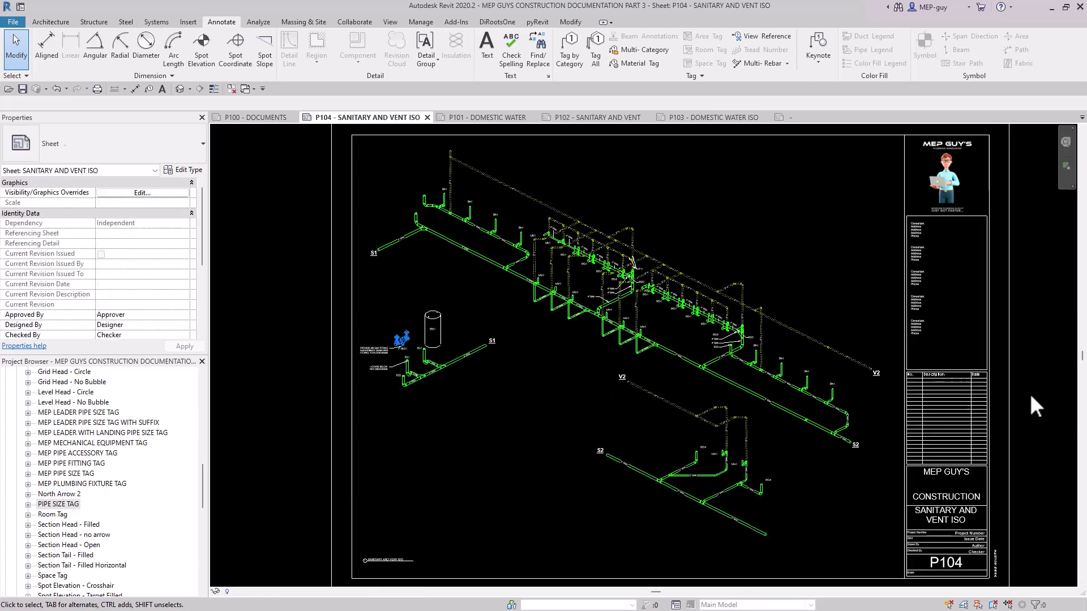